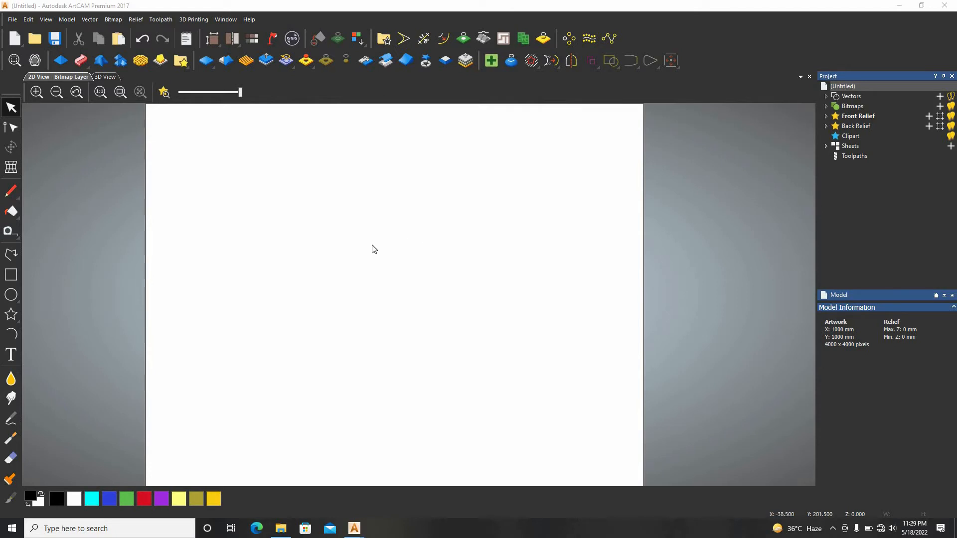
Draw a rectangle about 407 by 299 mm and a smaller one about 234 by 147 mm overlapping its upper edge
{"action": "scroll", "coordinate": [377, 361], "scroll_direction": "up", "scroll_amount": 2}
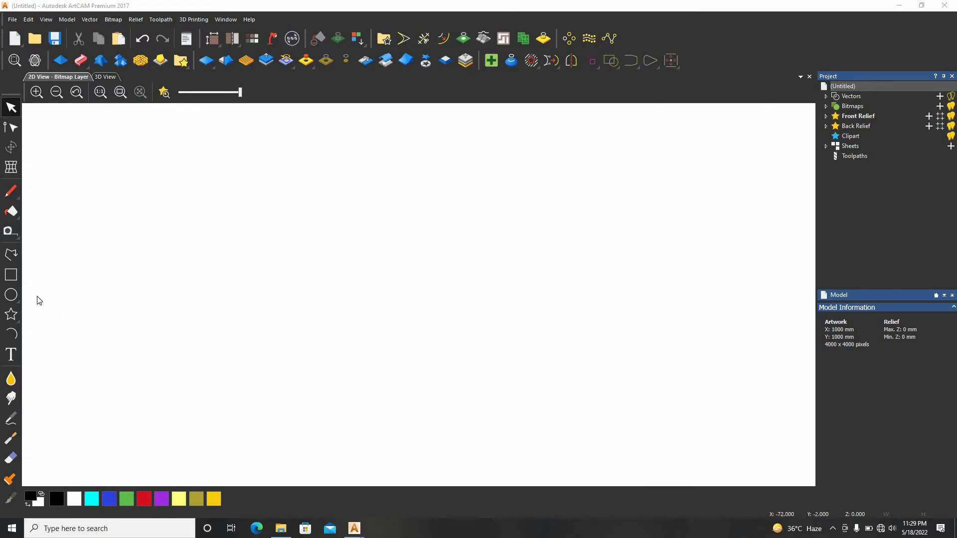
{"action": "left_click", "coordinate": [11, 275]}
{"action": "scroll", "coordinate": [553, 223], "scroll_direction": "down", "scroll_amount": 2}
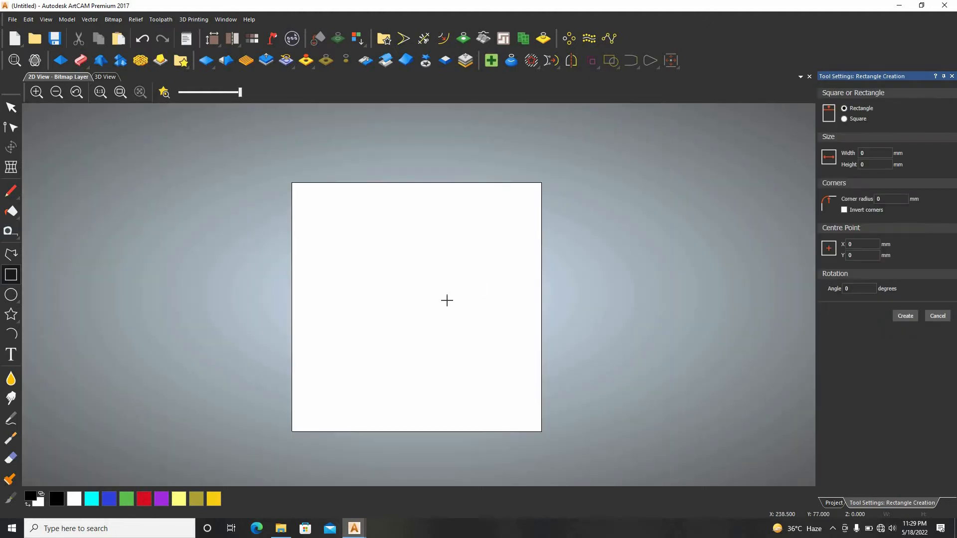
{"action": "scroll", "coordinate": [444, 309], "scroll_direction": "up", "scroll_amount": 2}
{"action": "left_click_drag", "start_coordinate": [505, 229], "coordinate": [301, 379]}
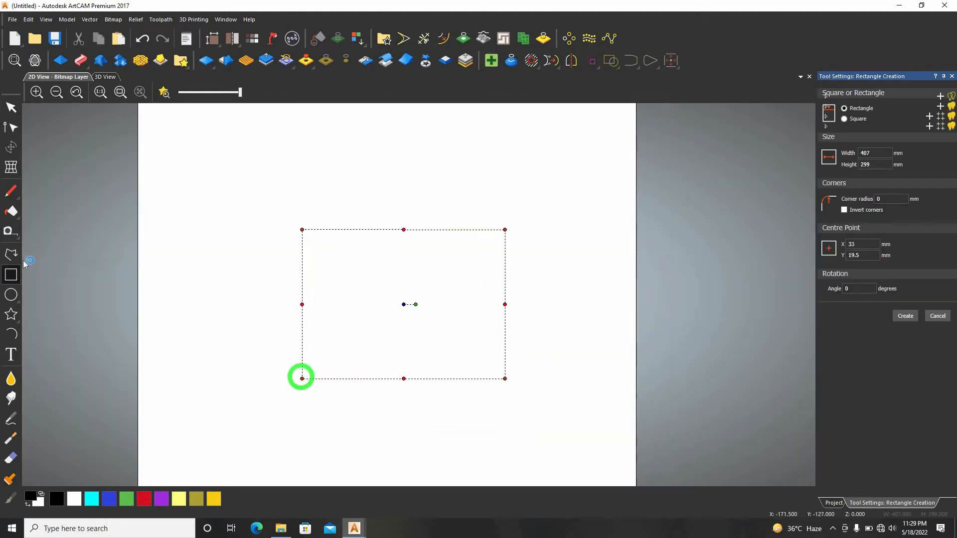
{"action": "key", "text": "Escape"}
{"action": "left_click_drag", "start_coordinate": [446, 206], "coordinate": [330, 279]}
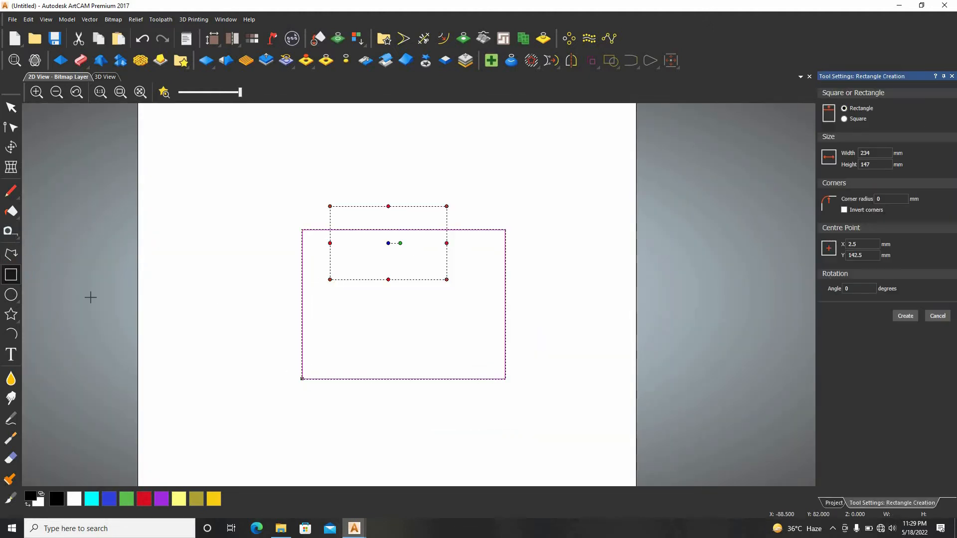
Draw a large circle overlapping the lower right corner of the bigger rectangle and deselect it
{"action": "left_click", "coordinate": [13, 299]}
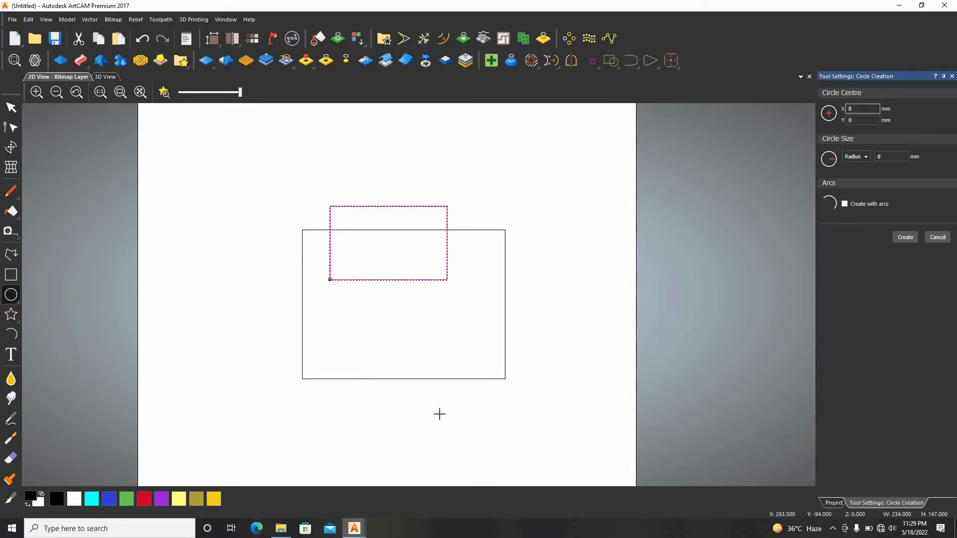
{"action": "right_click", "coordinate": [614, 298]}
{"action": "left_click", "coordinate": [570, 304]}
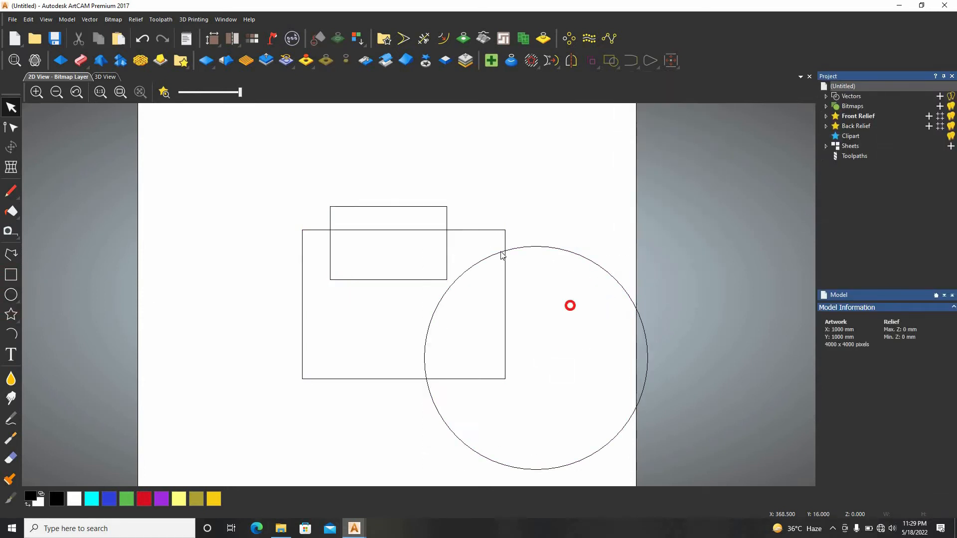
Trim the overlapping segments between the two rectangles so they form one stepped outline
{"action": "left_click", "coordinate": [424, 39]}
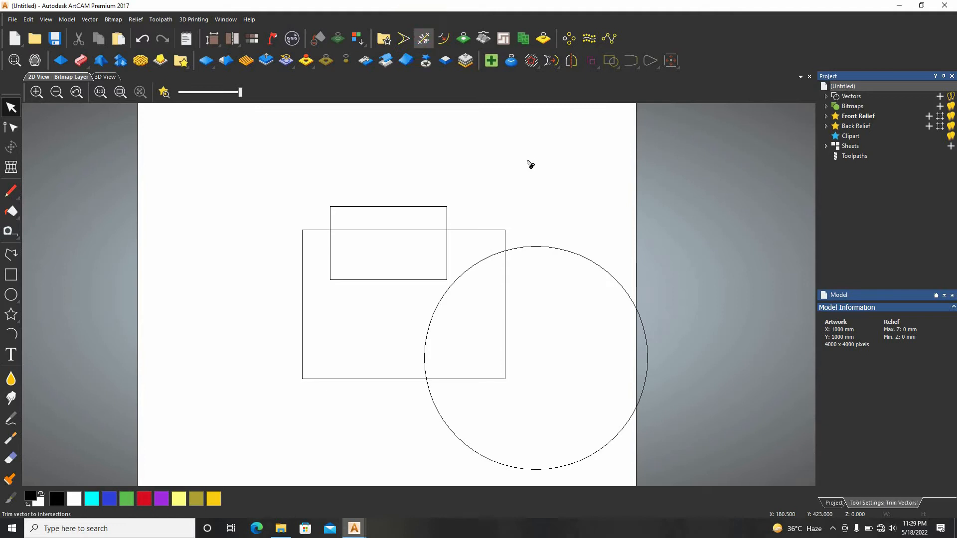
{"action": "scroll", "coordinate": [444, 244], "scroll_direction": "up", "scroll_amount": 4}
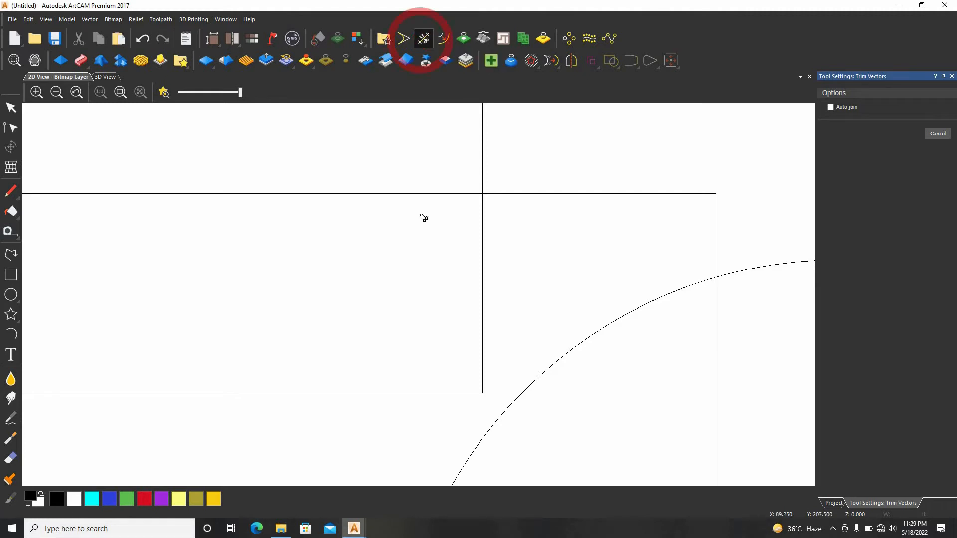
{"action": "scroll", "coordinate": [298, 252], "scroll_direction": "down", "scroll_amount": 2}
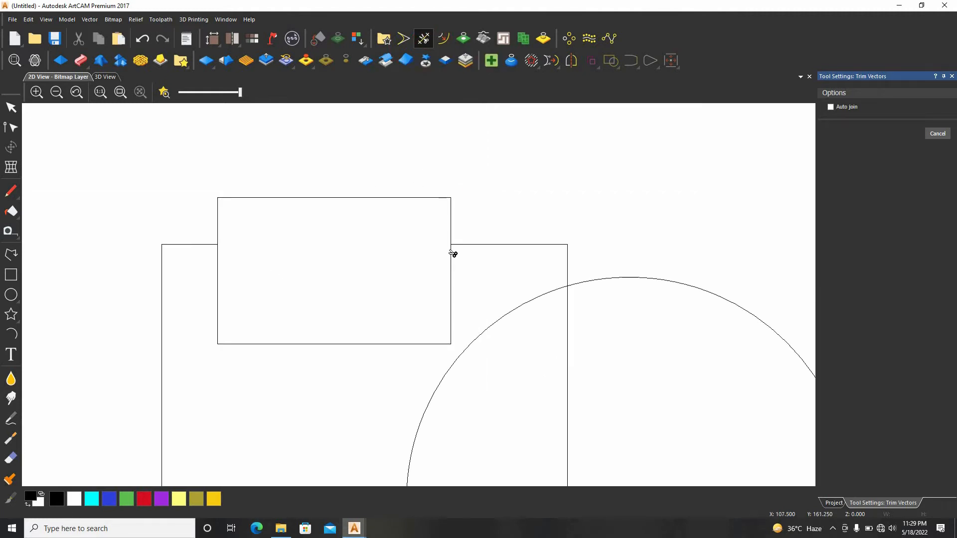
{"action": "scroll", "coordinate": [455, 253], "scroll_direction": "up", "scroll_amount": 2}
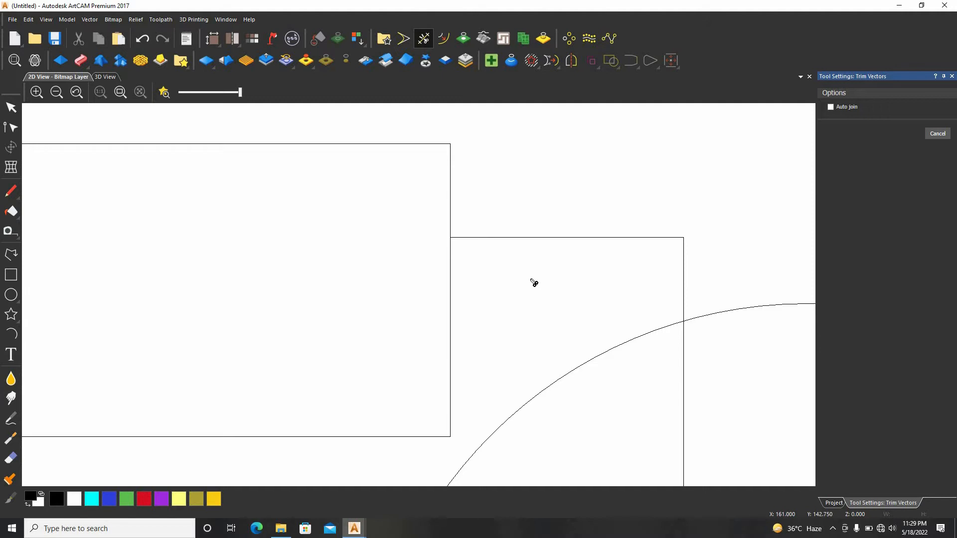
{"action": "scroll", "coordinate": [443, 248], "scroll_direction": "down", "scroll_amount": 2}
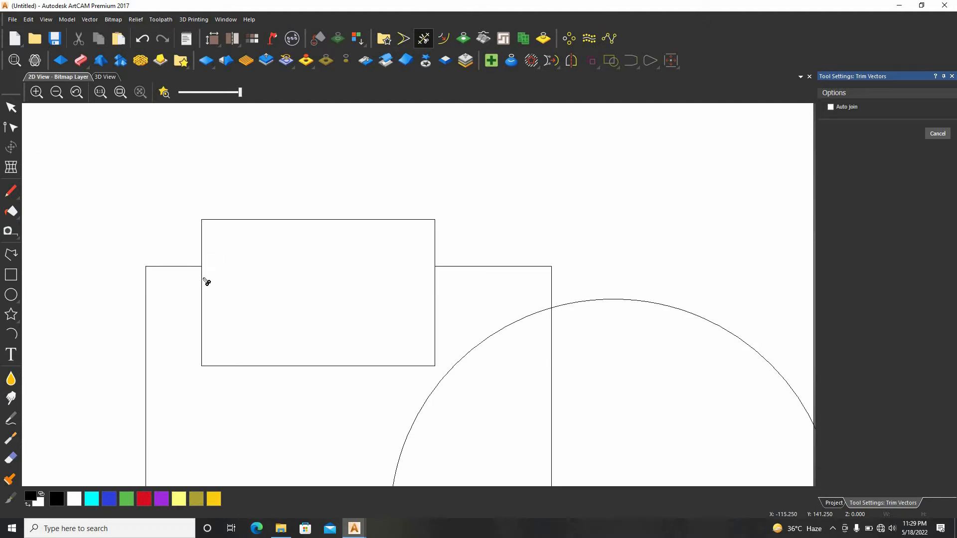
{"action": "scroll", "coordinate": [207, 283], "scroll_direction": "up", "scroll_amount": 2}
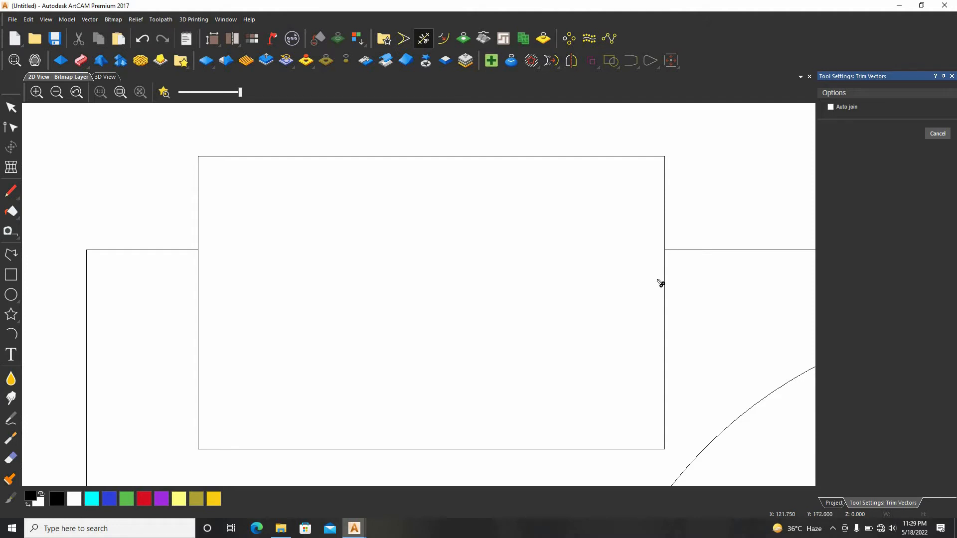
{"action": "scroll", "coordinate": [670, 257], "scroll_direction": "up", "scroll_amount": 3}
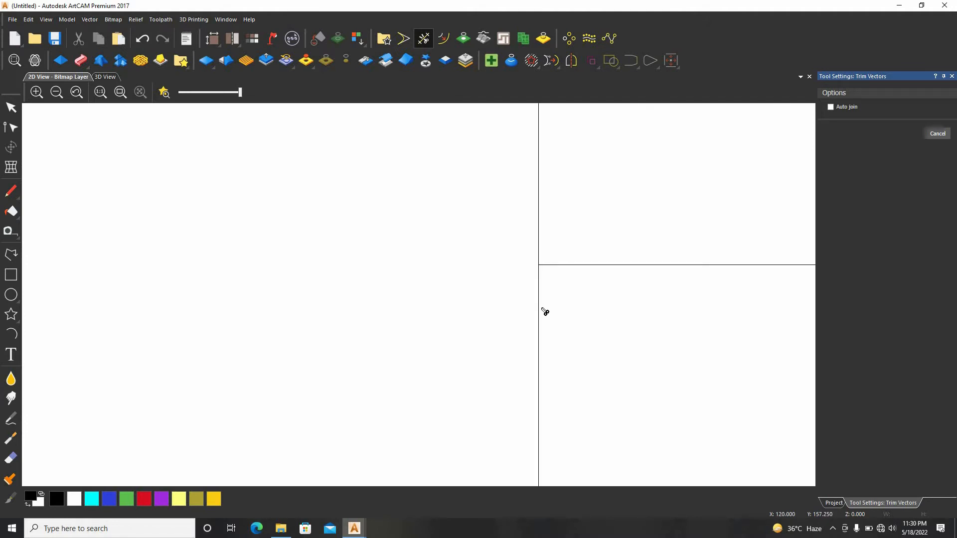
{"action": "left_click", "coordinate": [538, 320]}
{"action": "scroll", "coordinate": [533, 339], "scroll_direction": "down", "scroll_amount": 3}
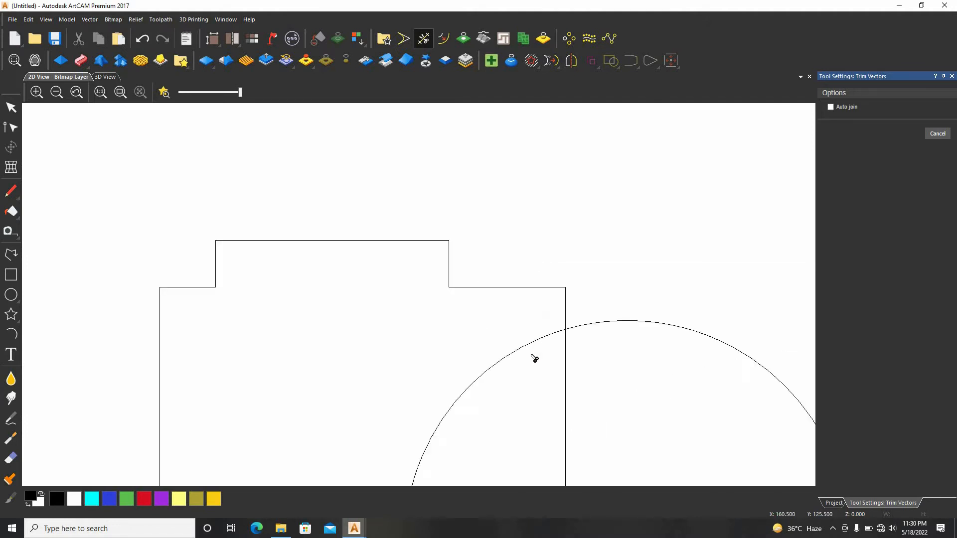
Trim the rectangle corner inside the circle and the circle's arc inside the rectangle
{"action": "scroll", "coordinate": [543, 343], "scroll_direction": "down", "scroll_amount": 4}
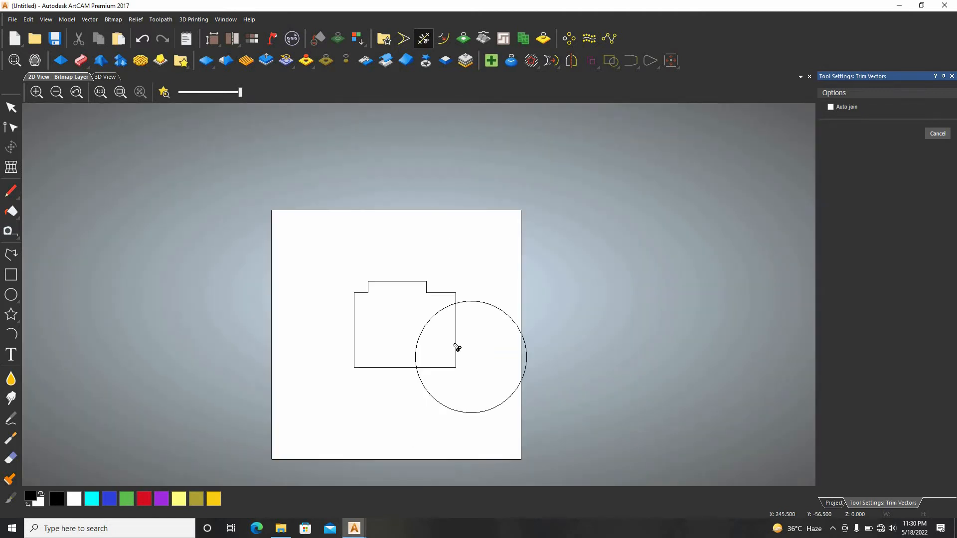
{"action": "scroll", "coordinate": [458, 348], "scroll_direction": "up", "scroll_amount": 2}
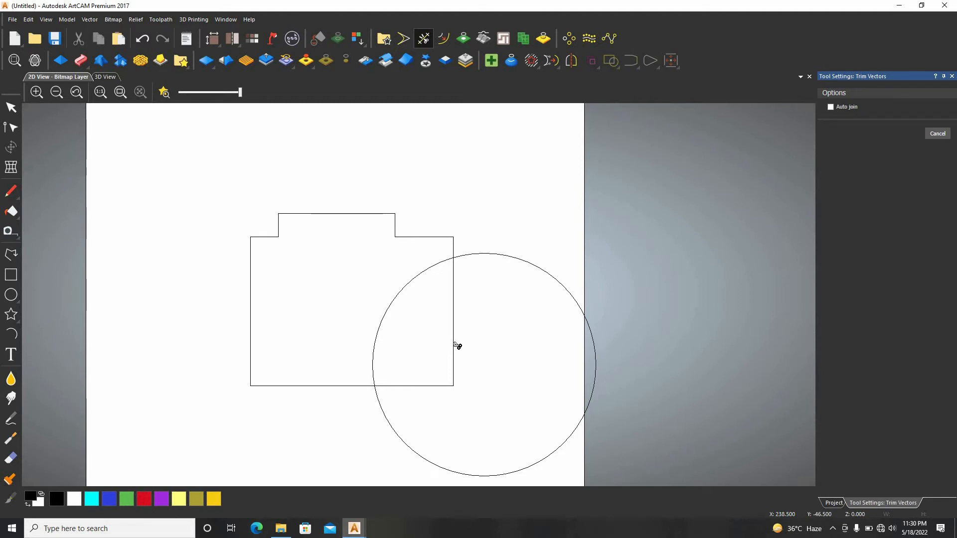
{"action": "left_click", "coordinate": [443, 340]}
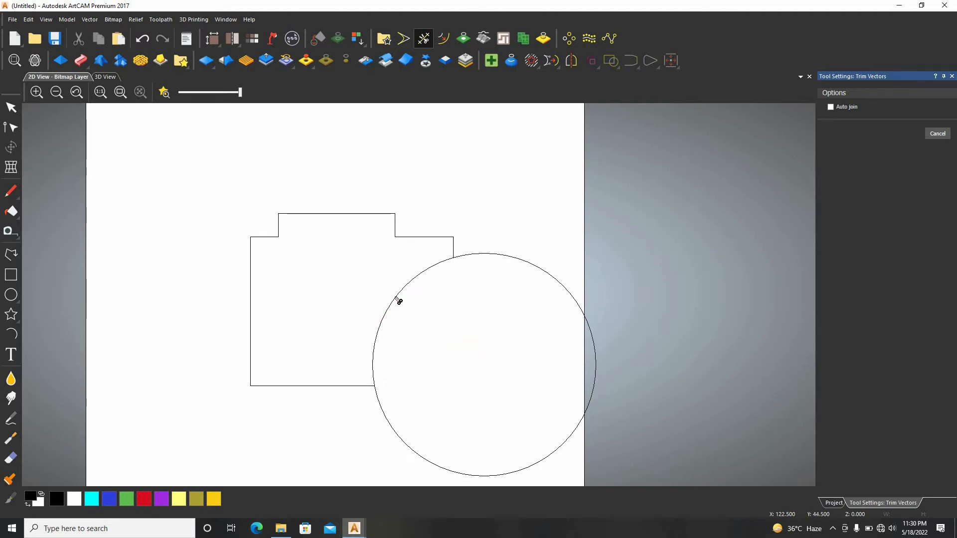
{"action": "left_click", "coordinate": [398, 302]}
{"action": "scroll", "coordinate": [419, 294], "scroll_direction": "down", "scroll_amount": 2}
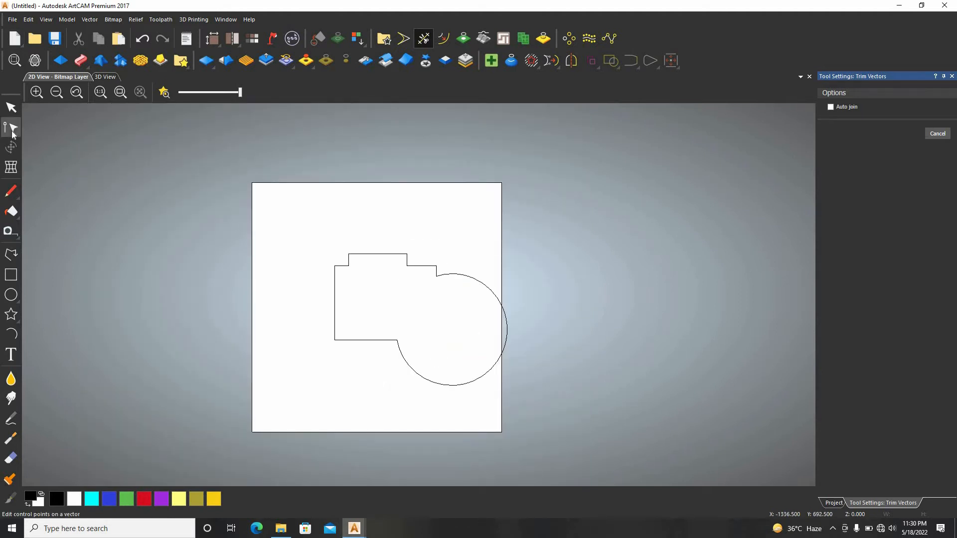
Delete all the trimmed vectors from the model
{"action": "left_click", "coordinate": [11, 108]}
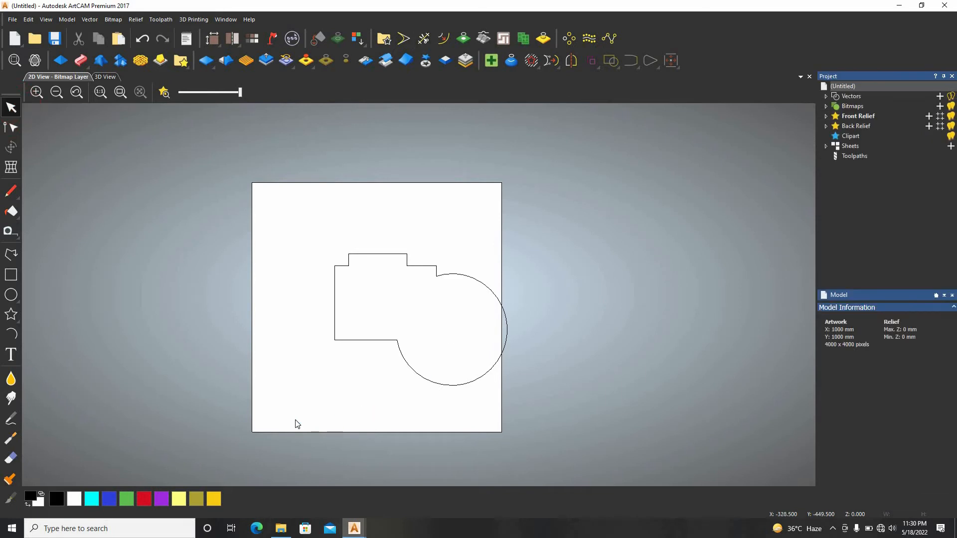
{"action": "key", "text": "ctrl+a"}
{"action": "key", "text": "Delete"}
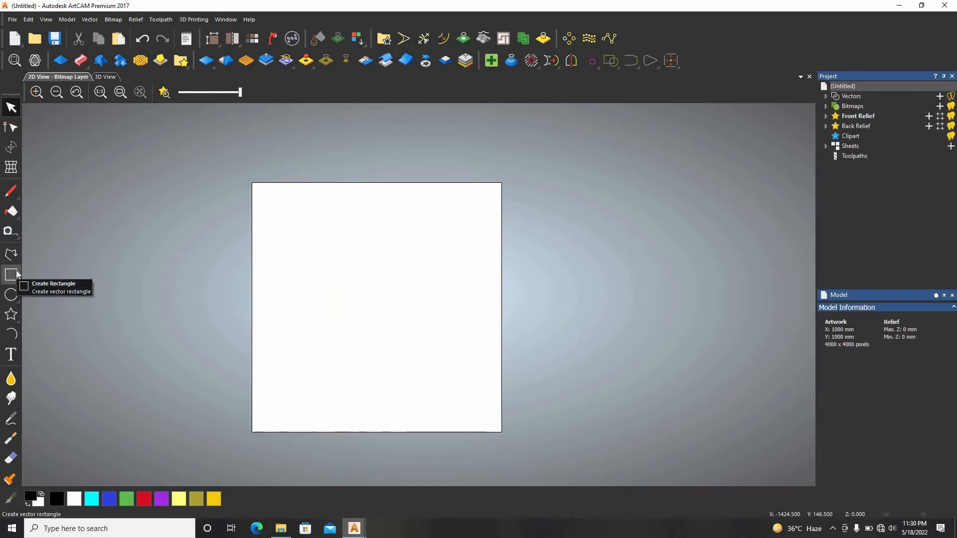
Paste the framed floral border vectors just outside the left edge of the artwork area
{"action": "left_click", "coordinate": [11, 274]}
{"action": "left_click", "coordinate": [363, 529]}
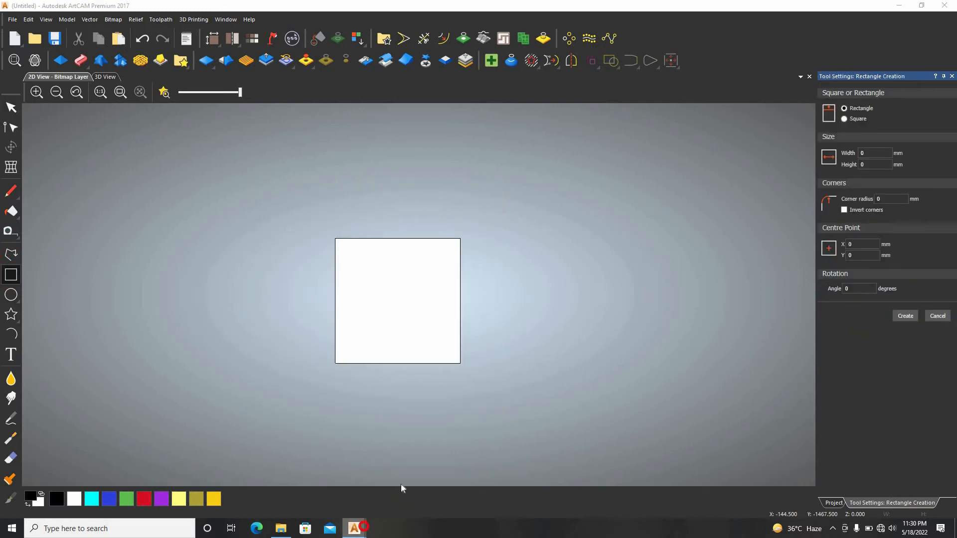
{"action": "key", "text": "Escape"}
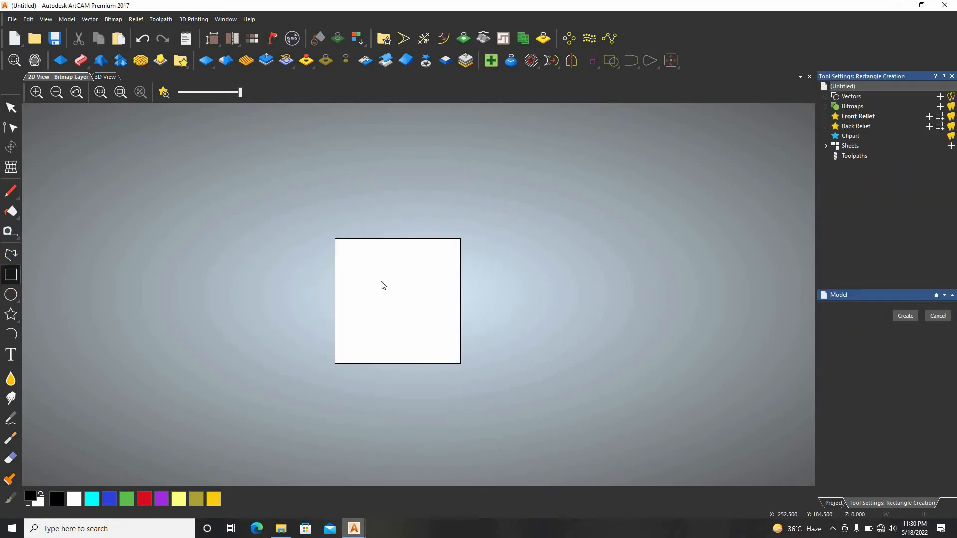
{"action": "right_click", "coordinate": [387, 290]}
{"action": "left_click", "coordinate": [403, 290]}
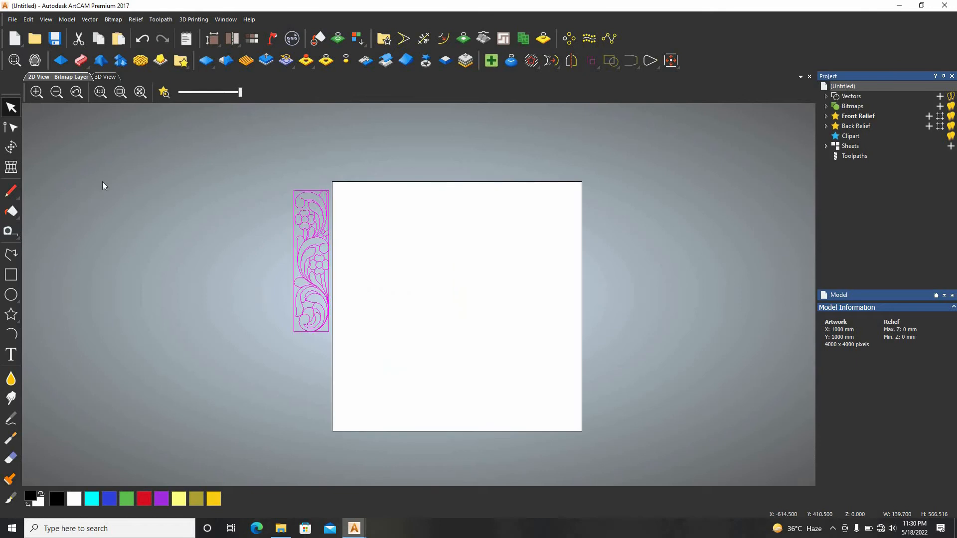
Transform the floral border vectors to about 44 mm wide and 133 mm high, and deselect them
{"action": "left_click", "coordinate": [10, 148]}
{"action": "scroll", "coordinate": [310, 198], "scroll_direction": "up", "scroll_amount": 5}
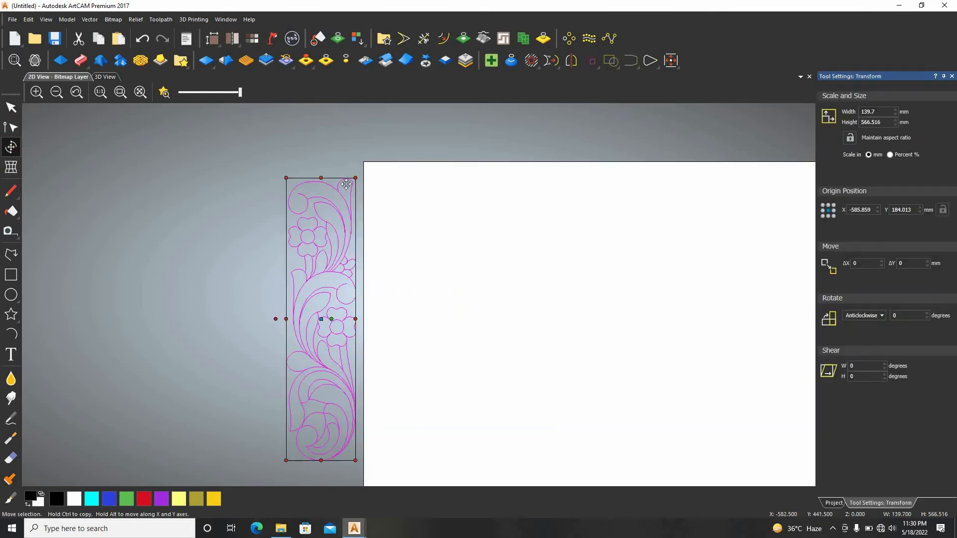
{"action": "left_click_drag", "start_coordinate": [389, 165], "coordinate": [292, 393]}
{"action": "scroll", "coordinate": [359, 381], "scroll_direction": "down", "scroll_amount": 3}
{"action": "scroll", "coordinate": [369, 369], "scroll_direction": "up", "scroll_amount": 4}
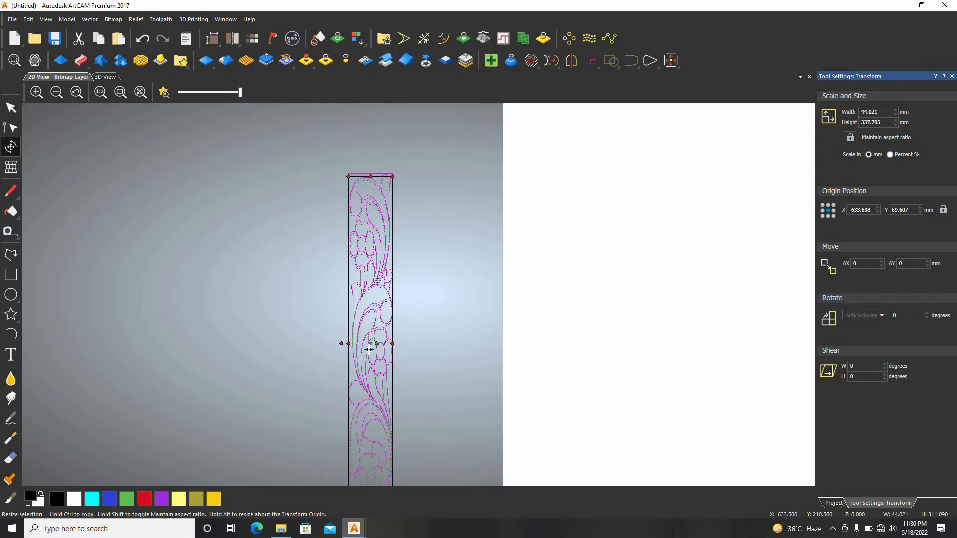
{"action": "left_click_drag", "start_coordinate": [370, 174], "coordinate": [374, 379]}
{"action": "scroll", "coordinate": [391, 391], "scroll_direction": "down", "scroll_amount": 1}
{"action": "scroll", "coordinate": [403, 399], "scroll_direction": "up", "scroll_amount": 3}
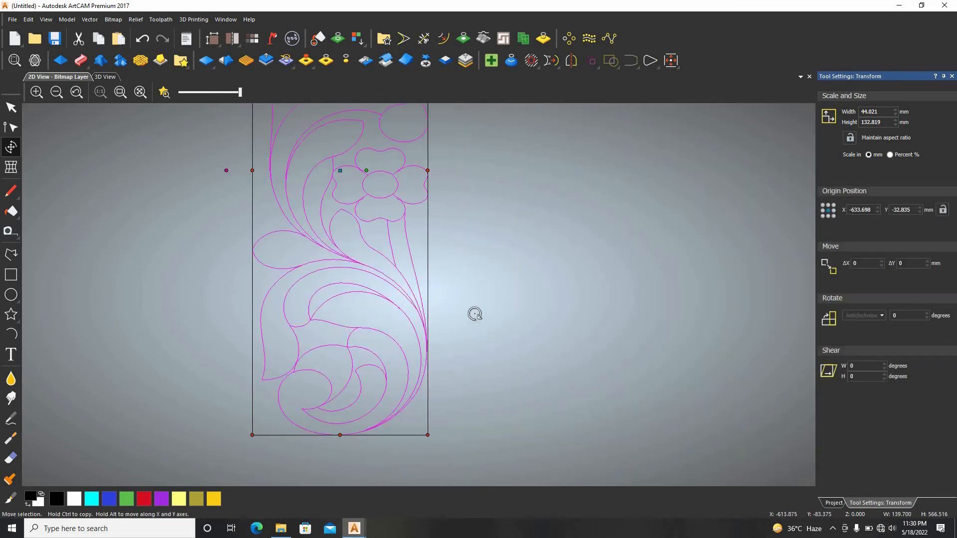
{"action": "left_click", "coordinate": [474, 313]}
Draw a closed polyline triangle about 139 mm wide and 214.5 mm high in the left part of the artwork area
{"action": "scroll", "coordinate": [600, 242], "scroll_direction": "down", "scroll_amount": 3}
{"action": "scroll", "coordinate": [644, 222], "scroll_direction": "up", "scroll_amount": 2}
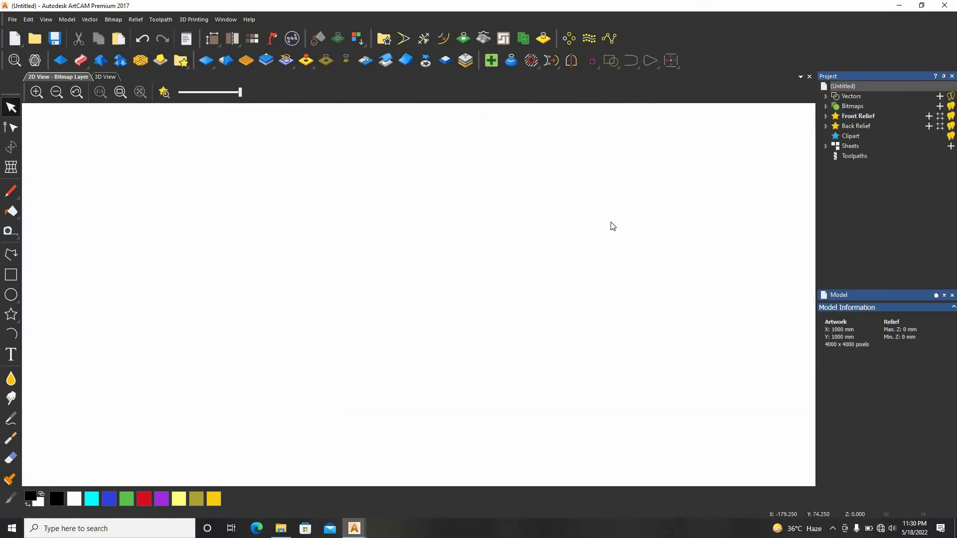
{"action": "scroll", "coordinate": [386, 250], "scroll_direction": "down", "scroll_amount": 1}
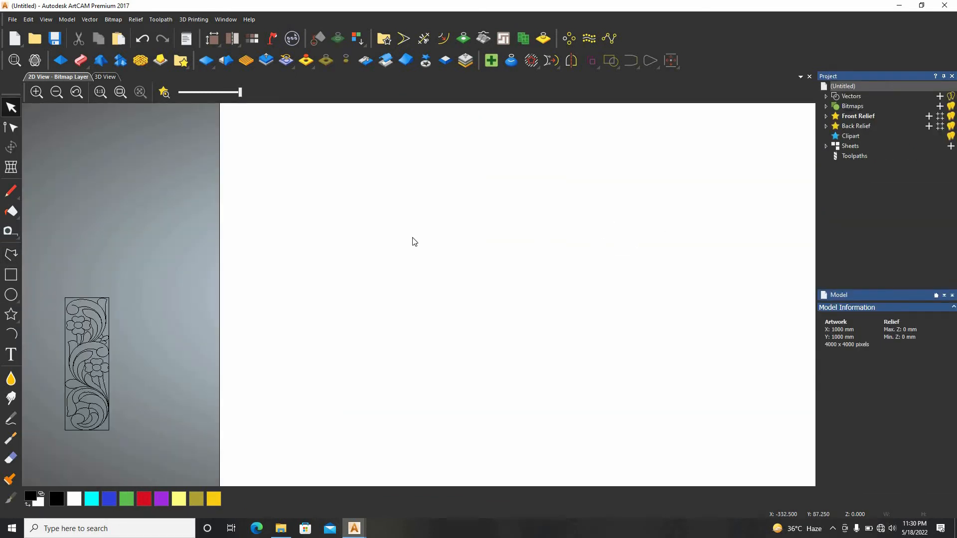
{"action": "left_click", "coordinate": [11, 254]}
{"action": "left_click", "coordinate": [374, 218]}
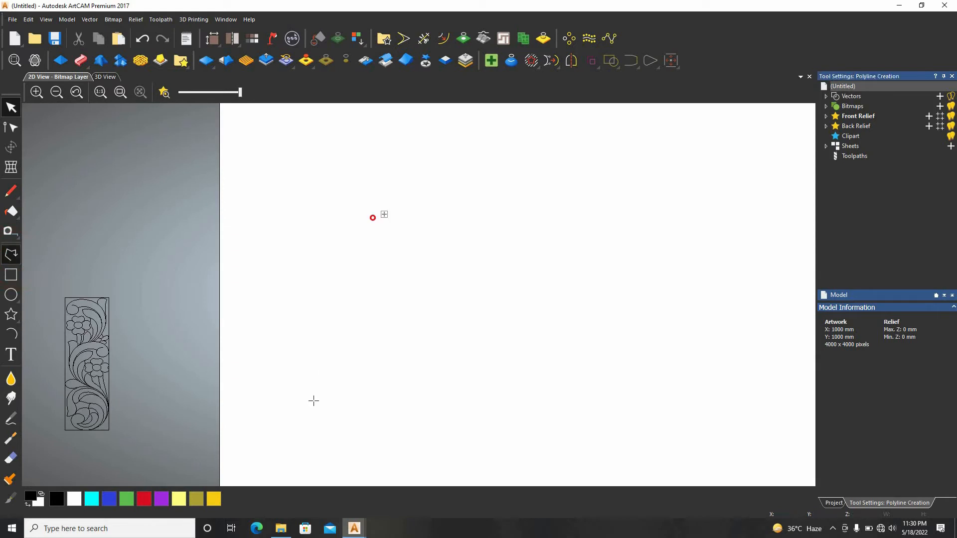
{"action": "left_click", "coordinate": [312, 432]}
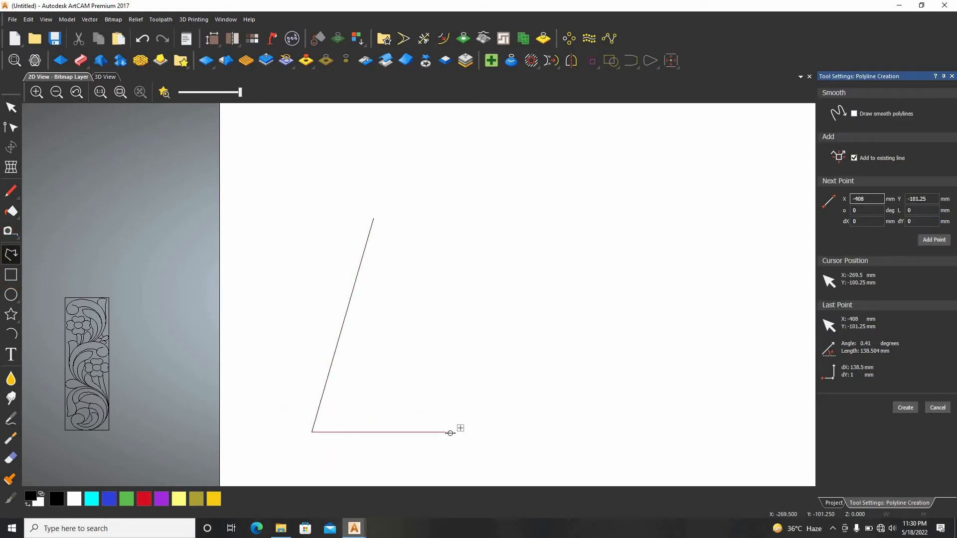
{"action": "left_click", "coordinate": [450, 433]}
{"action": "left_click", "coordinate": [374, 219]}
{"action": "key", "text": "Escape"}
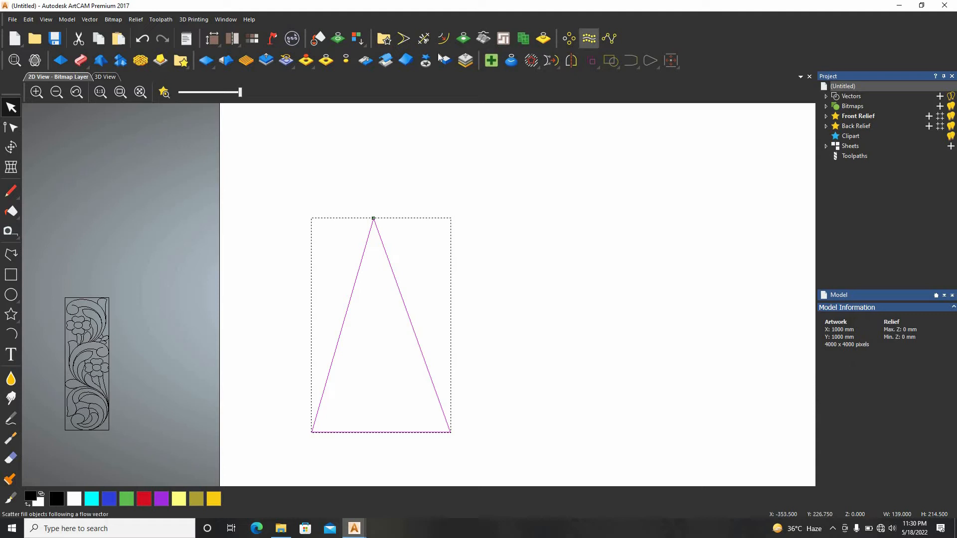
Mirror the triangle vertically over its top, and mirror it over its bottom with the original objects copied
{"action": "left_click", "coordinate": [573, 58]}
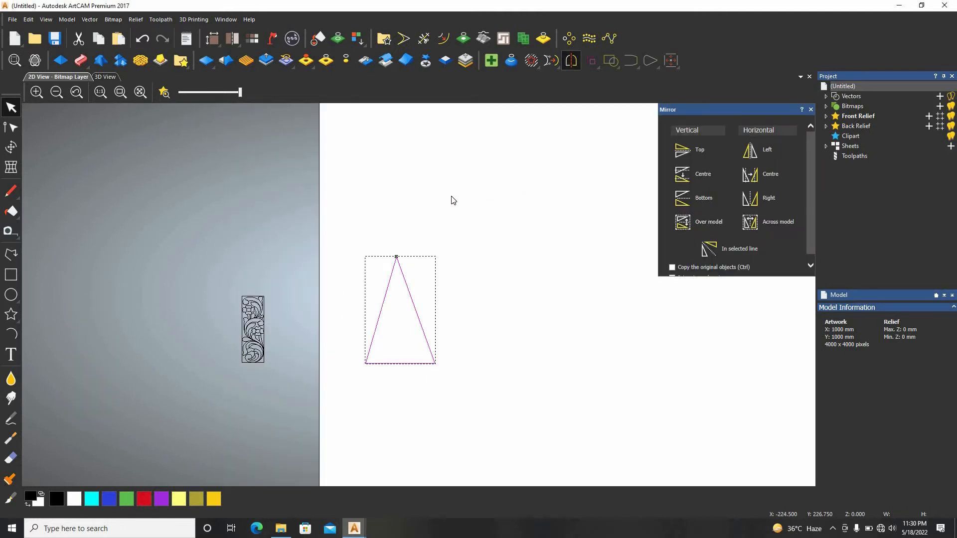
{"action": "scroll", "coordinate": [444, 202], "scroll_direction": "down", "scroll_amount": 1}
{"action": "scroll", "coordinate": [435, 207], "scroll_direction": "up", "scroll_amount": 1}
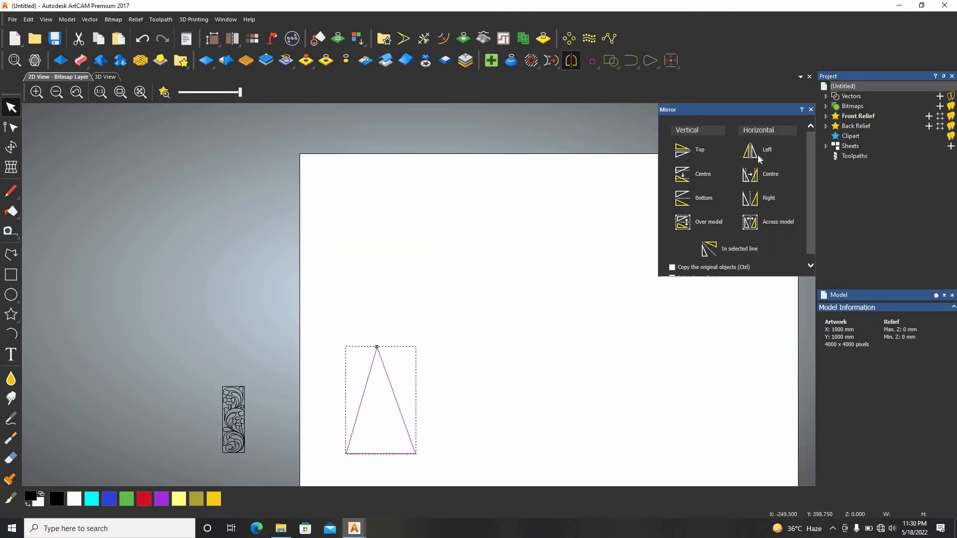
{"action": "left_click", "coordinate": [703, 154]}
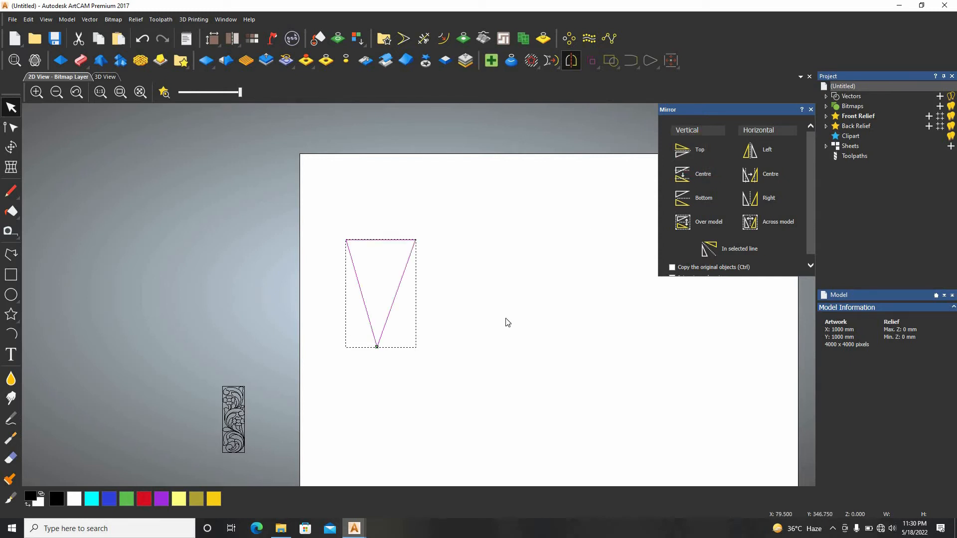
{"action": "left_click", "coordinate": [718, 268]}
{"action": "left_click", "coordinate": [703, 205]}
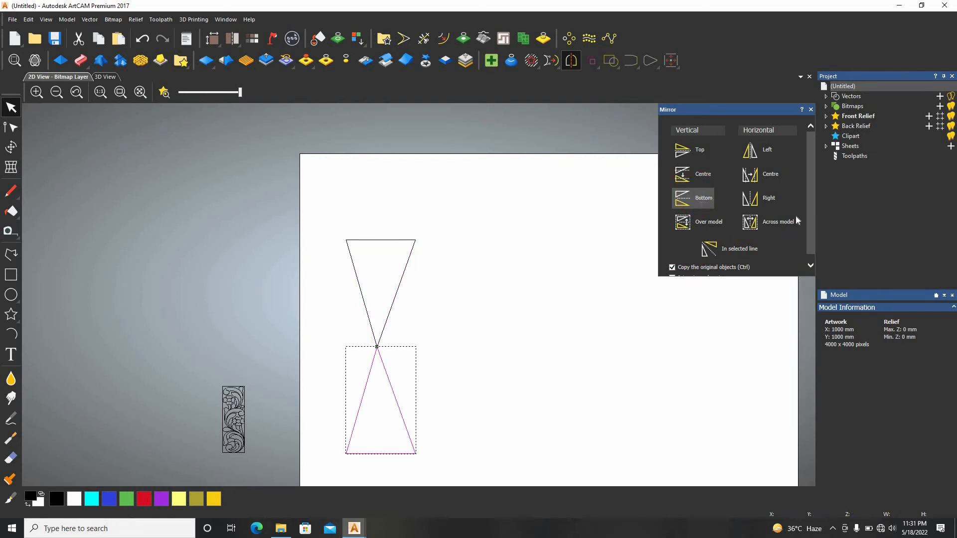
Mirror the lower triangle horizontally over its left side with a copy, mirror that copy over its right side, and deselect it
{"action": "left_click", "coordinate": [763, 151]}
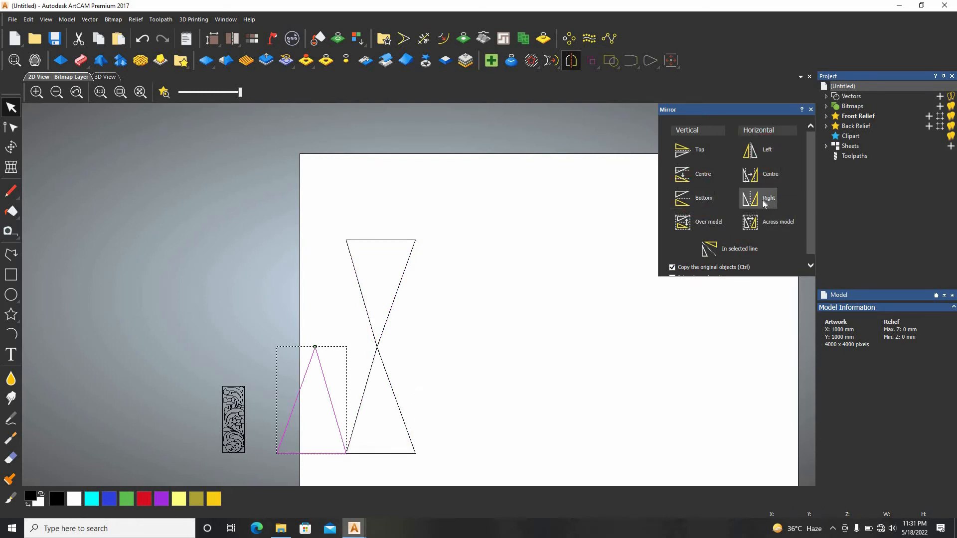
{"action": "left_click", "coordinate": [764, 204]}
{"action": "left_click", "coordinate": [481, 223]}
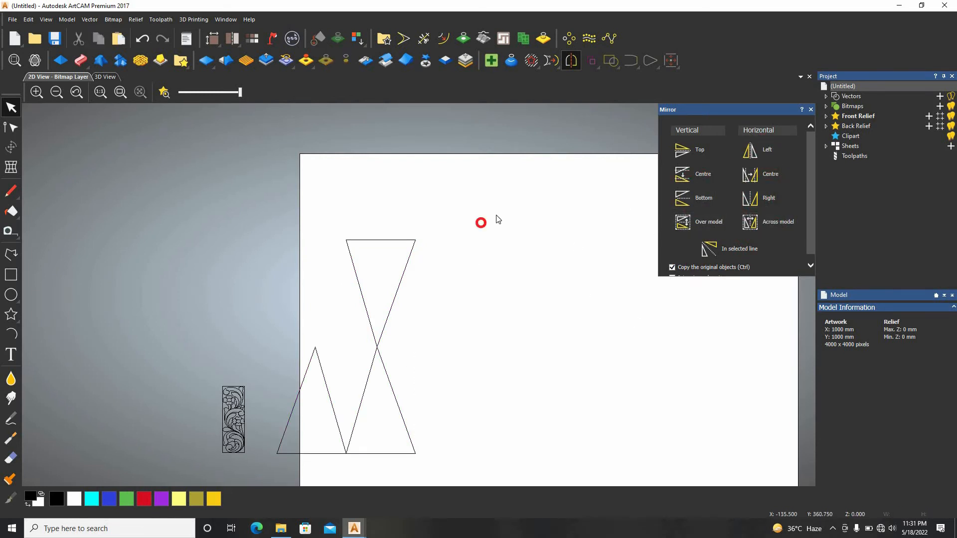
Delete all the triangle vectors from the artwork area
{"action": "left_click_drag", "start_coordinate": [505, 194], "coordinate": [279, 486]}
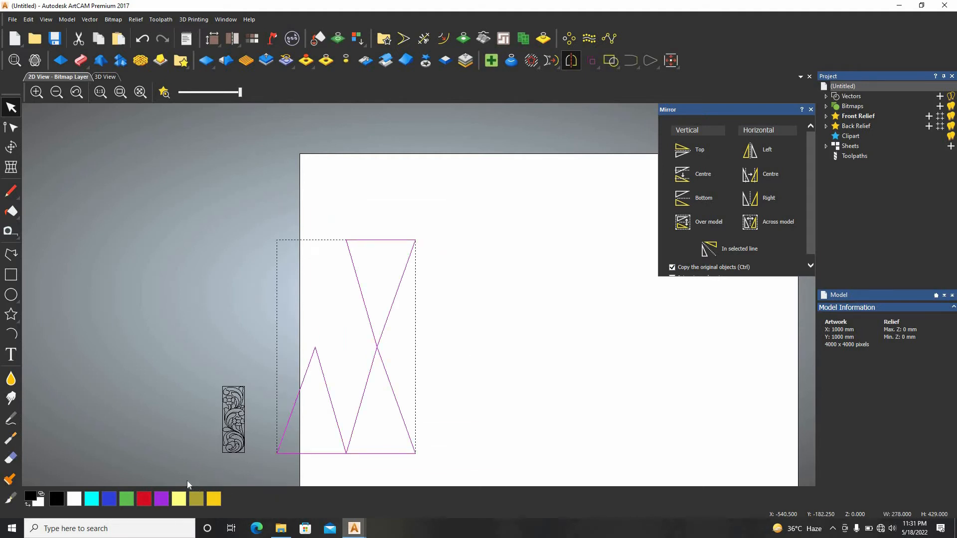
{"action": "key", "text": "Delete"}
Select the complete floral border outside the artwork area and align it with Centre In Model
{"action": "left_click", "coordinate": [226, 434]}
{"action": "left_click_drag", "start_coordinate": [311, 346], "coordinate": [177, 518]}
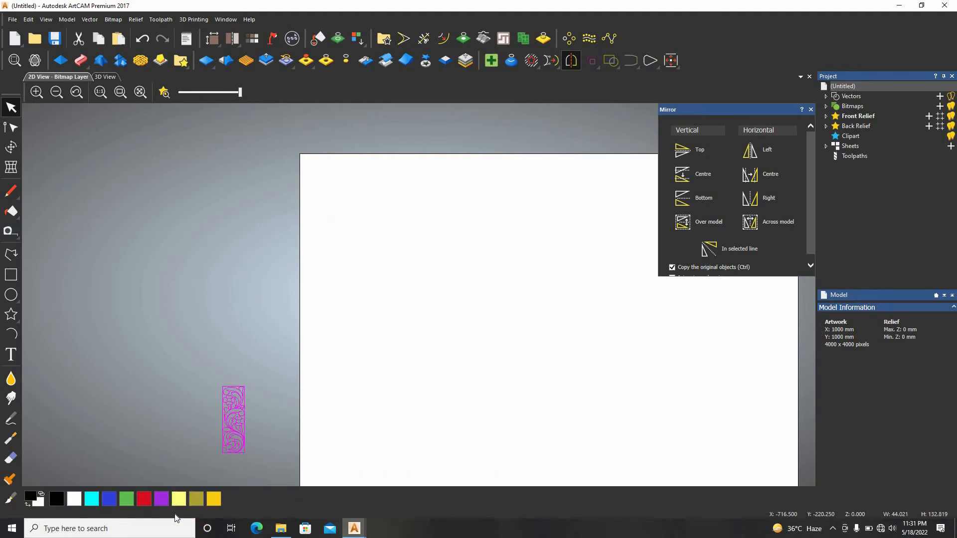
{"action": "right_click", "coordinate": [268, 365]}
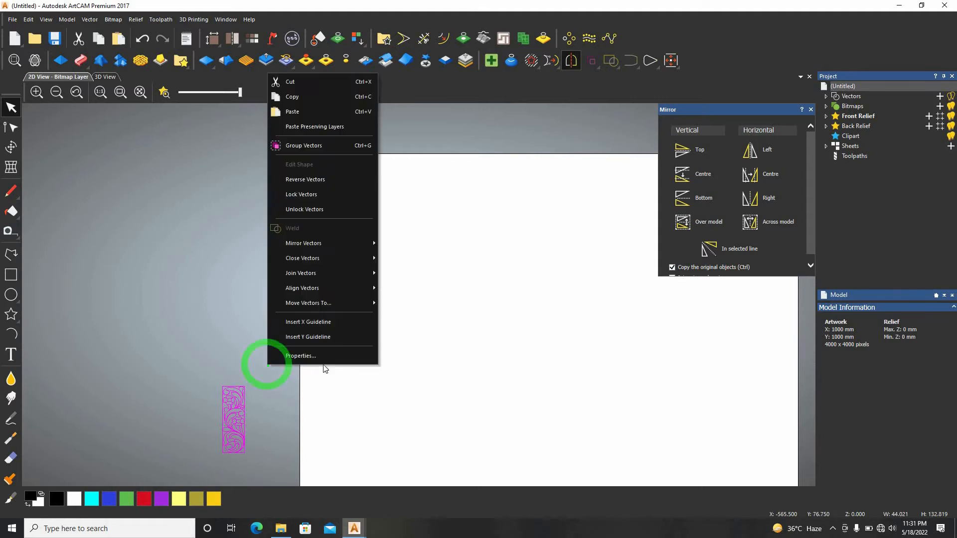
{"action": "left_click", "coordinate": [318, 285]}
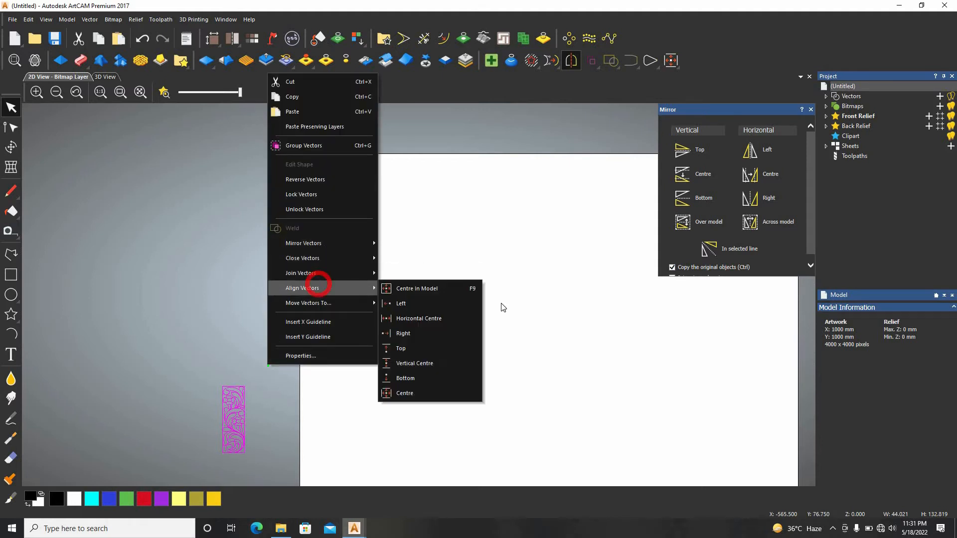
{"action": "left_click", "coordinate": [455, 287]}
Mirror the centred floral border horizontally over its left side, keeping a copy of the original
{"action": "scroll", "coordinate": [507, 310], "scroll_direction": "up", "scroll_amount": 4}
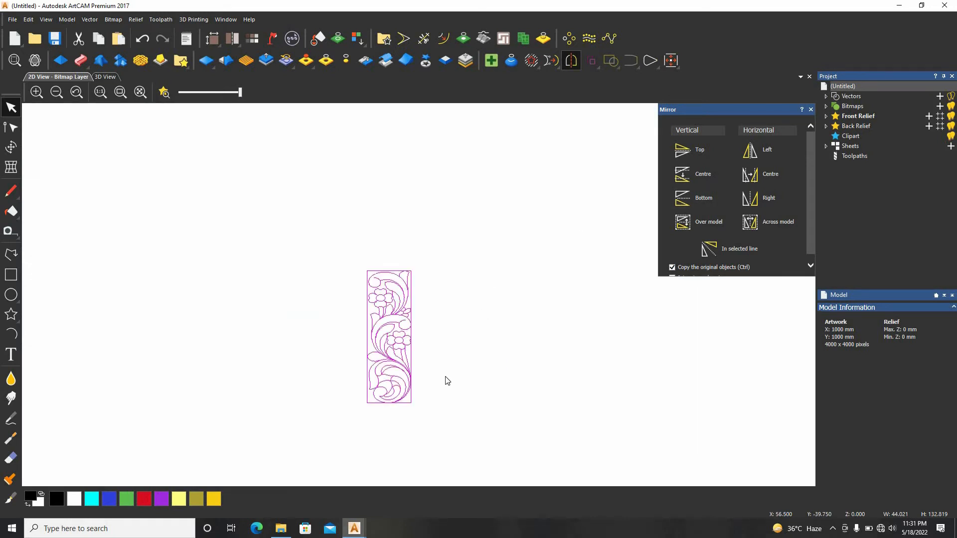
{"action": "scroll", "coordinate": [432, 352], "scroll_direction": "up", "scroll_amount": 2}
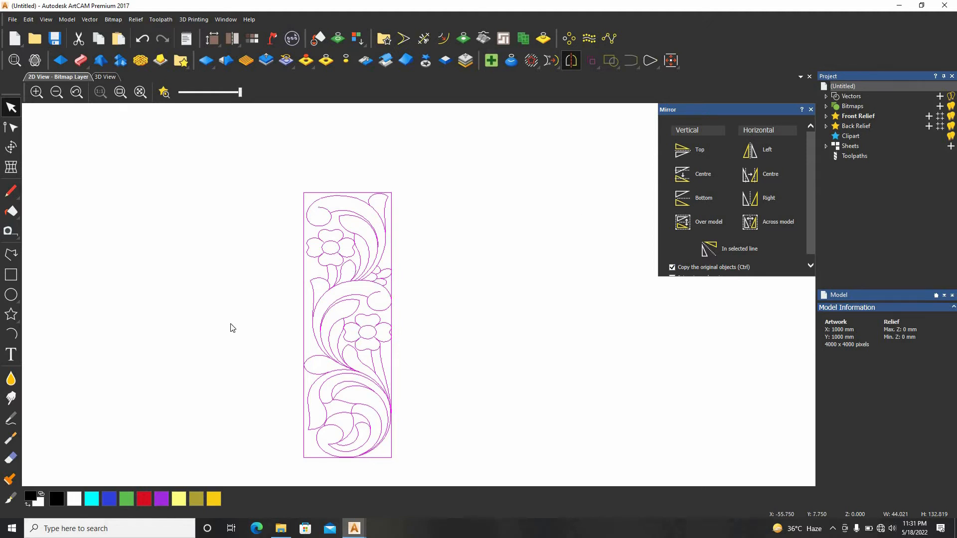
{"action": "left_click", "coordinate": [769, 154]}
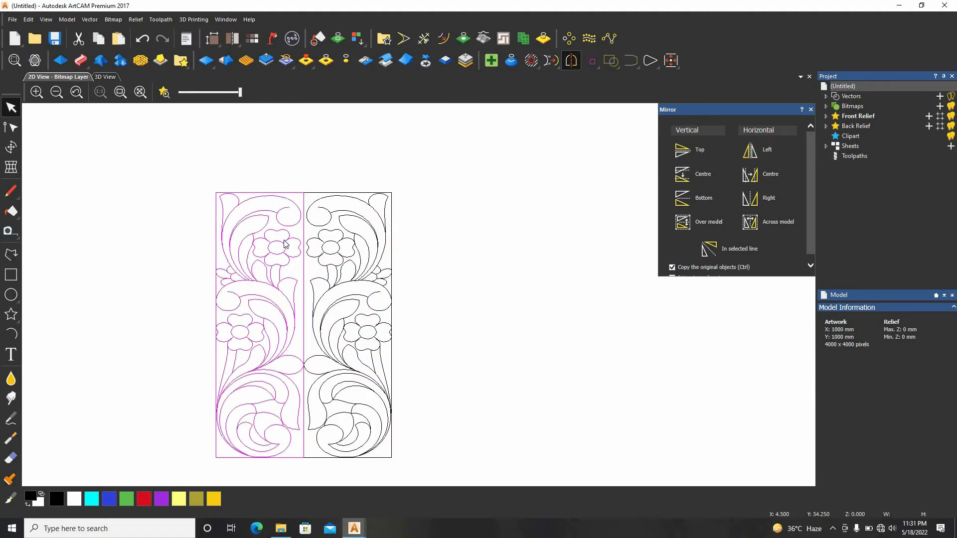
Move the mirrored border copy to the left, leaving a gap about two border widths wide beside the original
{"action": "scroll", "coordinate": [287, 237], "scroll_direction": "up", "scroll_amount": 2}
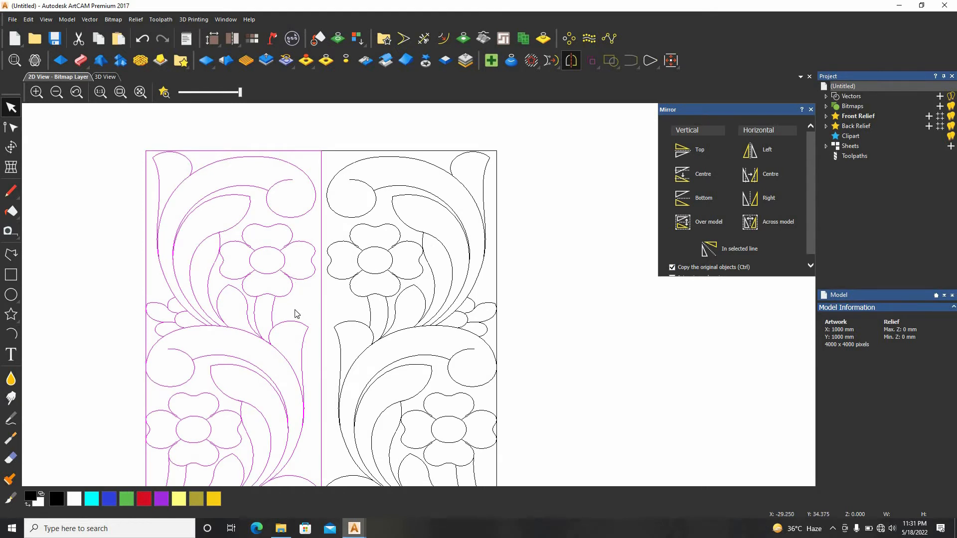
{"action": "scroll", "coordinate": [400, 308], "scroll_direction": "down", "scroll_amount": 2}
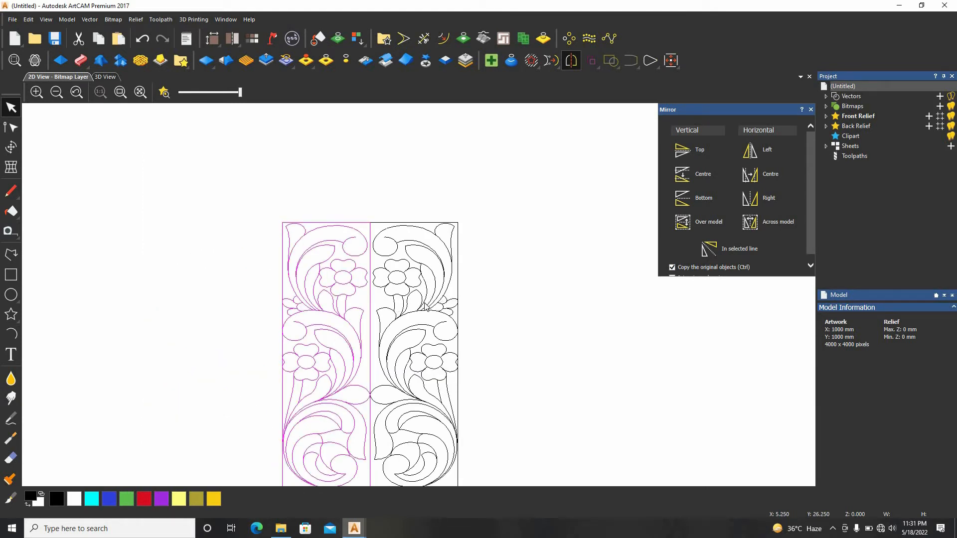
{"action": "scroll", "coordinate": [349, 228], "scroll_direction": "down", "scroll_amount": 2}
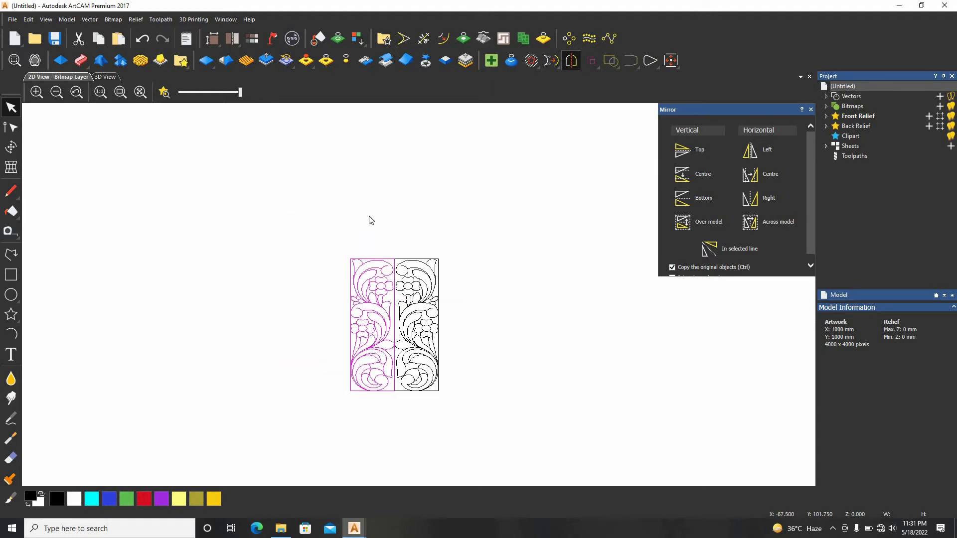
{"action": "scroll", "coordinate": [370, 218], "scroll_direction": "up", "scroll_amount": 2}
{"action": "scroll", "coordinate": [382, 362], "scroll_direction": "down", "scroll_amount": 2}
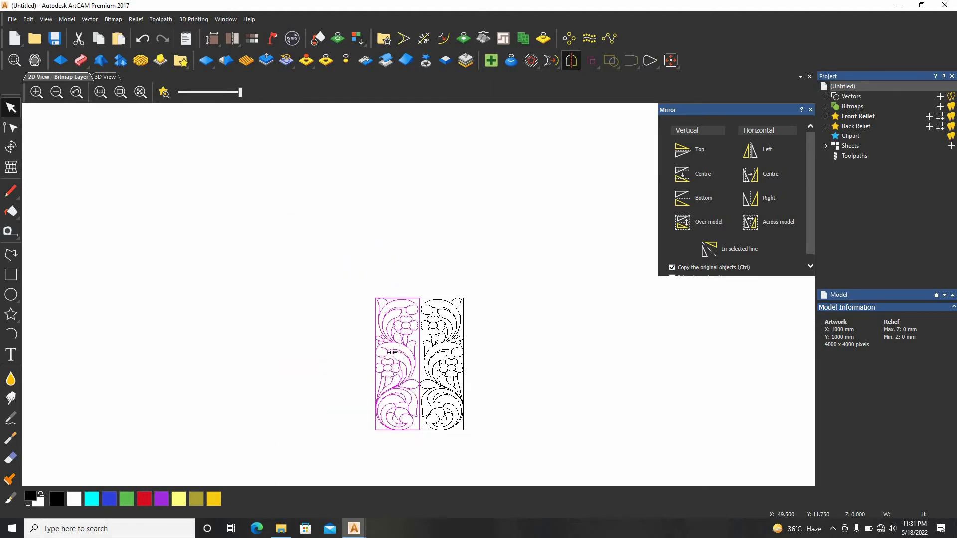
{"action": "left_click_drag", "start_coordinate": [392, 353], "coordinate": [301, 353]}
Mirror the separated border copy vertically over its top, copying the original objects
{"action": "scroll", "coordinate": [325, 375], "scroll_direction": "up", "scroll_amount": 2}
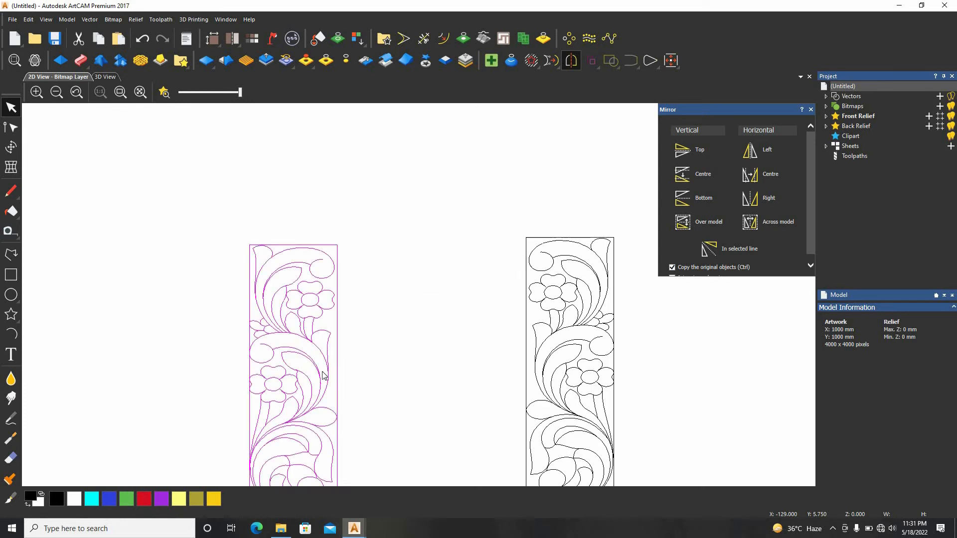
{"action": "scroll", "coordinate": [356, 214], "scroll_direction": "down", "scroll_amount": 2}
{"action": "scroll", "coordinate": [357, 207], "scroll_direction": "up", "scroll_amount": 2}
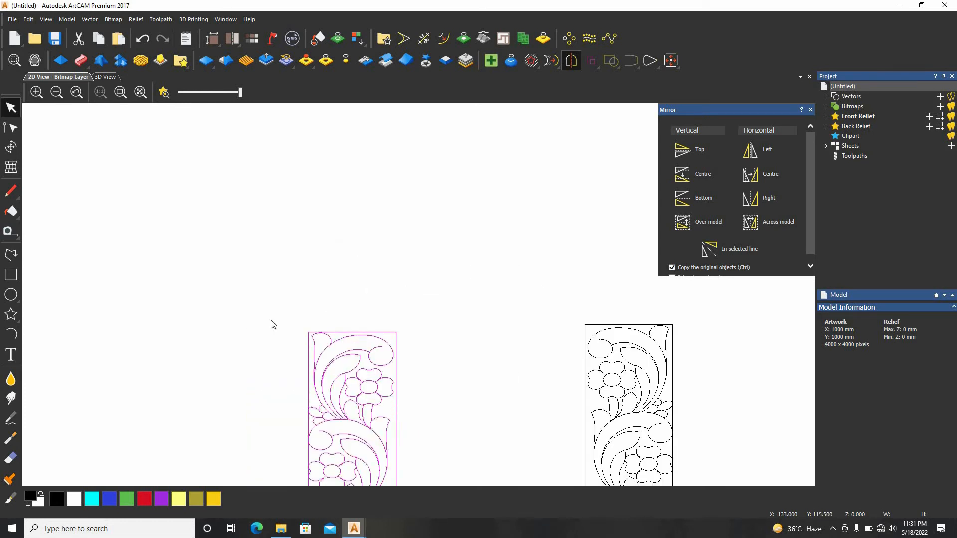
{"action": "scroll", "coordinate": [371, 178], "scroll_direction": "down", "scroll_amount": 2}
{"action": "scroll", "coordinate": [374, 179], "scroll_direction": "up", "scroll_amount": 2}
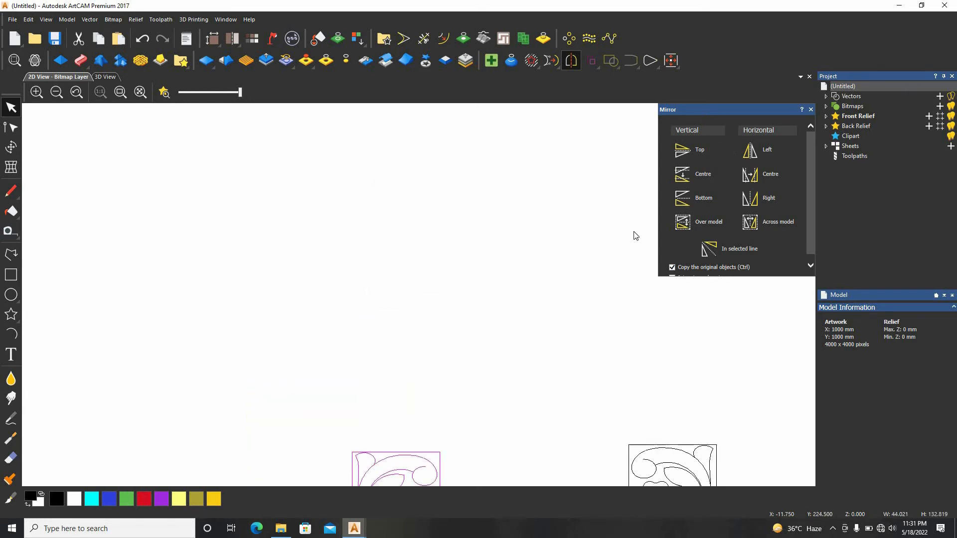
{"action": "scroll", "coordinate": [652, 184], "scroll_direction": "down", "scroll_amount": 2}
{"action": "left_click", "coordinate": [686, 152]}
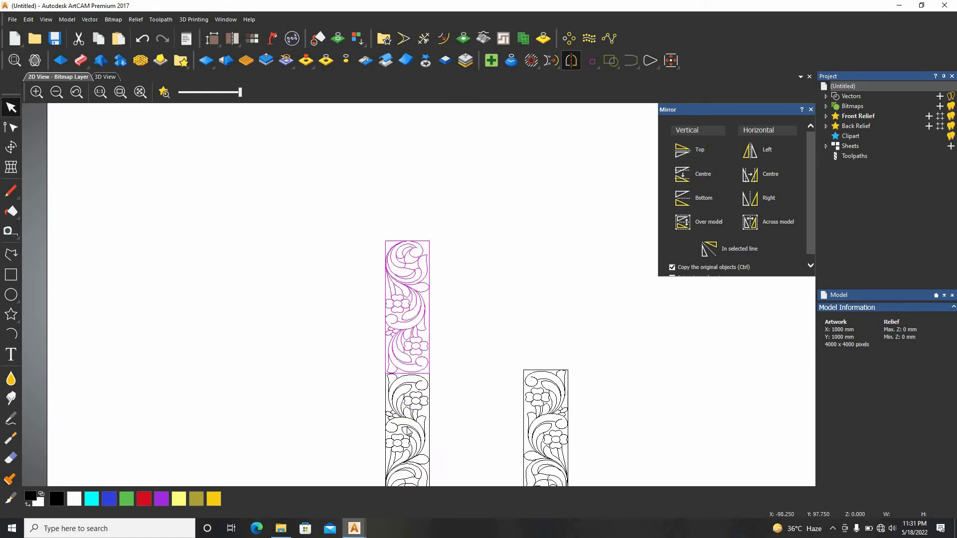
Mirror the upper border piece horizontally over its right side with the original objects copied
{"action": "scroll", "coordinate": [406, 429], "scroll_direction": "up", "scroll_amount": 2}
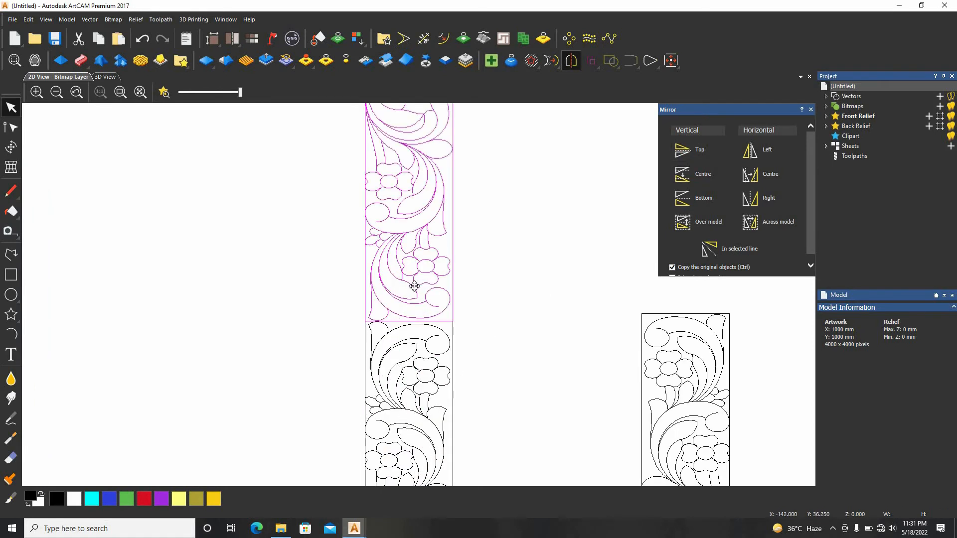
{"action": "scroll", "coordinate": [423, 276], "scroll_direction": "down", "scroll_amount": 2}
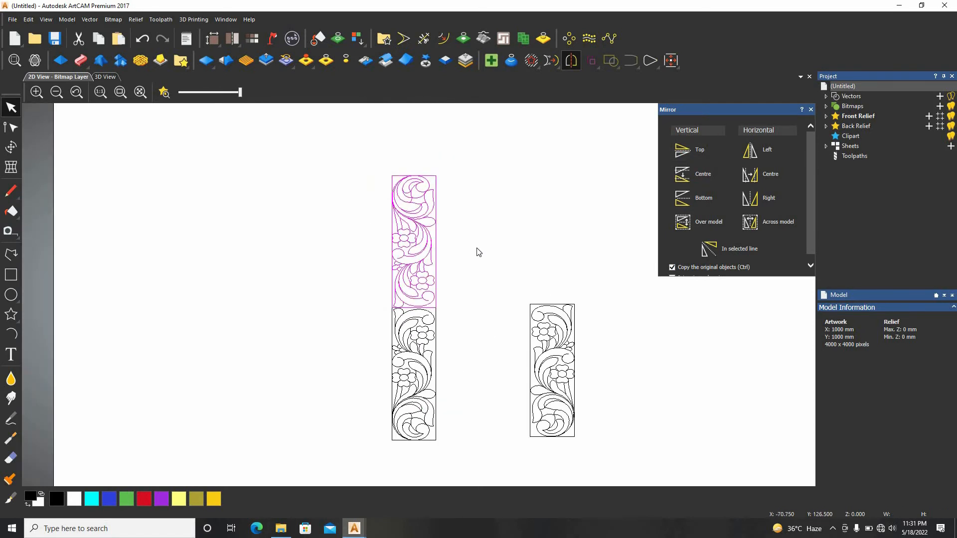
{"action": "left_click", "coordinate": [772, 201]}
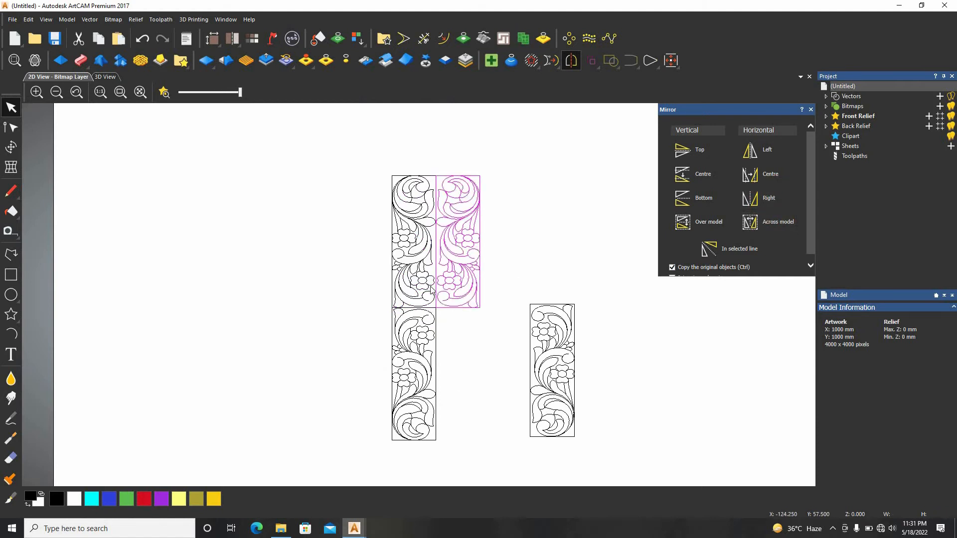
Mirror the upper-right border piece vertically over its bottom with a copy, completing the two-by-two floral panel
{"action": "scroll", "coordinate": [431, 291], "scroll_direction": "up", "scroll_amount": 2}
{"action": "scroll", "coordinate": [457, 281], "scroll_direction": "up", "scroll_amount": 2}
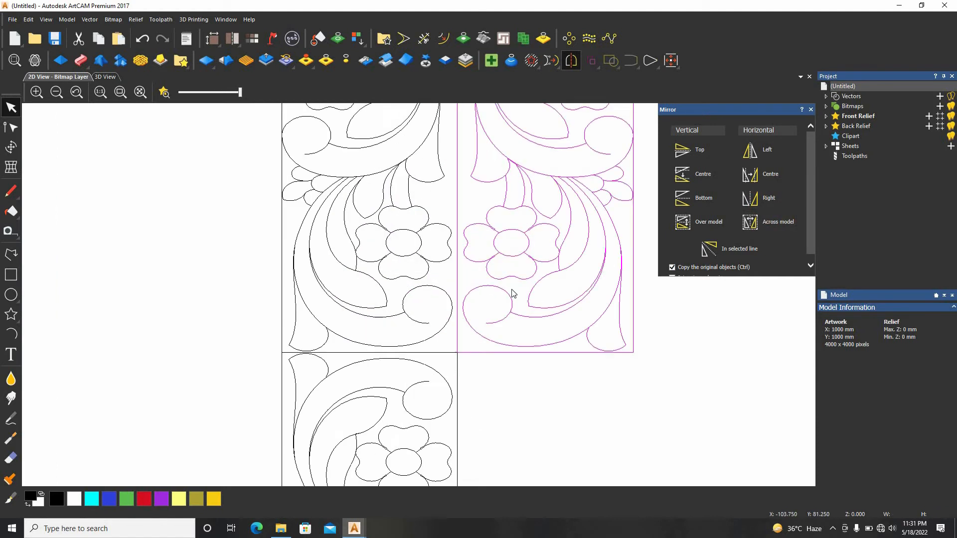
{"action": "left_click", "coordinate": [704, 197]}
Select all four pieces of the floral panel and move them near the upper-left corner of the artwork area
{"action": "scroll", "coordinate": [427, 324], "scroll_direction": "down", "scroll_amount": 3}
{"action": "scroll", "coordinate": [426, 326], "scroll_direction": "up", "scroll_amount": 2}
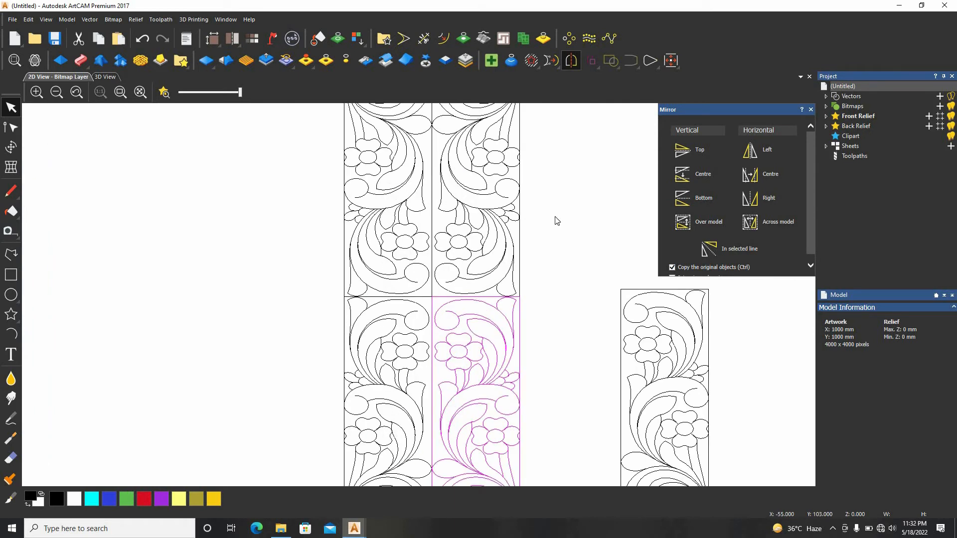
{"action": "scroll", "coordinate": [488, 275], "scroll_direction": "down", "scroll_amount": 1}
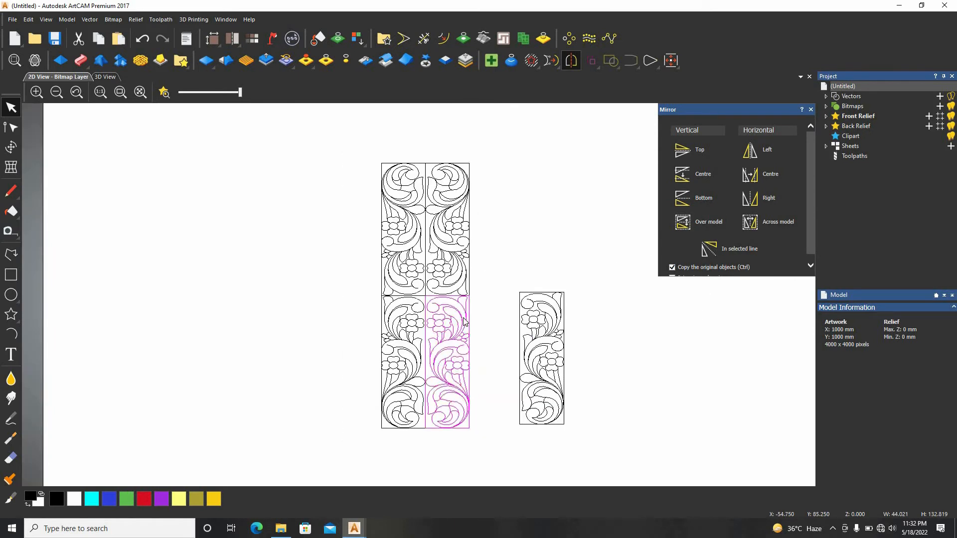
{"action": "scroll", "coordinate": [464, 321], "scroll_direction": "down", "scroll_amount": 2}
{"action": "left_click_drag", "start_coordinate": [466, 204], "coordinate": [353, 392]}
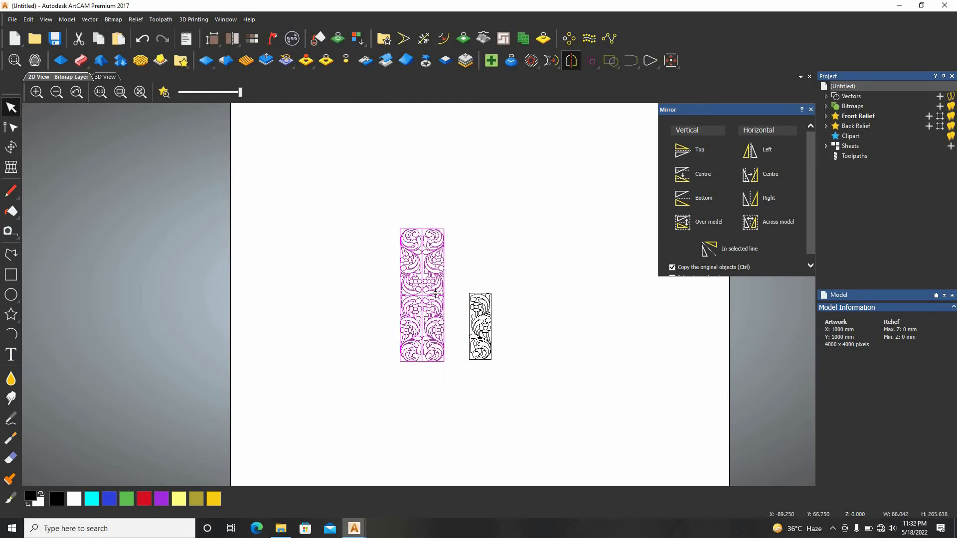
{"action": "left_click_drag", "start_coordinate": [406, 234], "coordinate": [317, 146]}
Copy the panel to the other three artwork corners by mirroring it over the model, across the model and over the model again
{"action": "scroll", "coordinate": [418, 274], "scroll_direction": "down", "scroll_amount": 1}
{"action": "scroll", "coordinate": [413, 235], "scroll_direction": "up", "scroll_amount": 1}
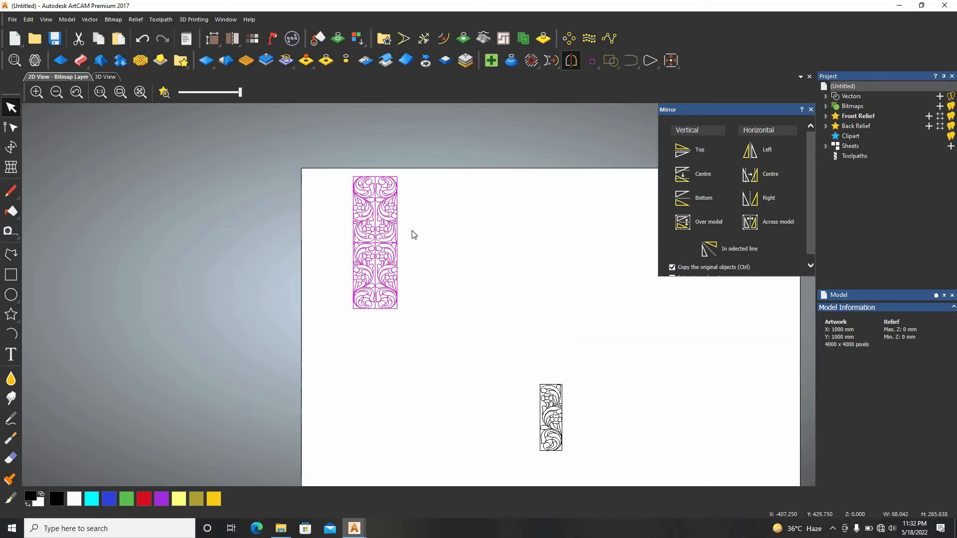
{"action": "scroll", "coordinate": [541, 372], "scroll_direction": "down", "scroll_amount": 2}
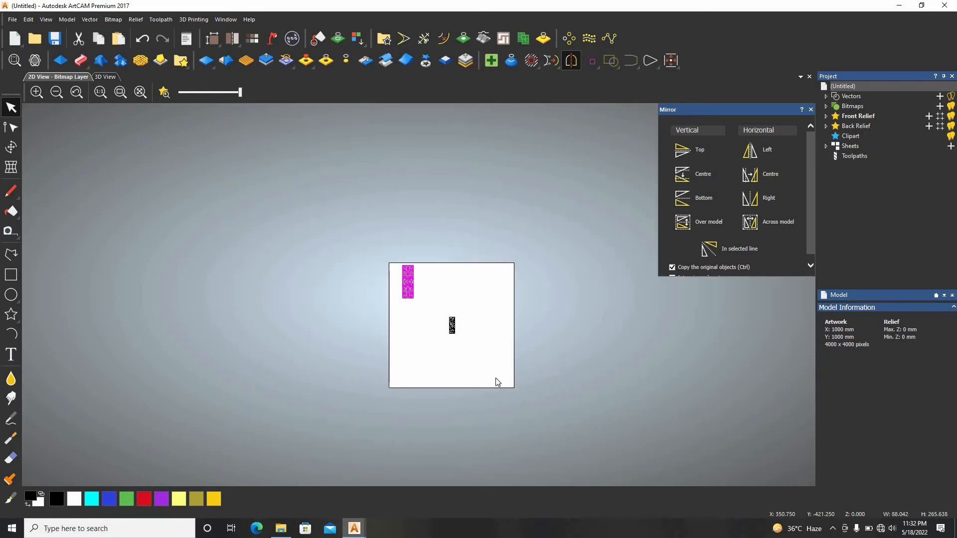
{"action": "scroll", "coordinate": [496, 381], "scroll_direction": "up", "scroll_amount": 1}
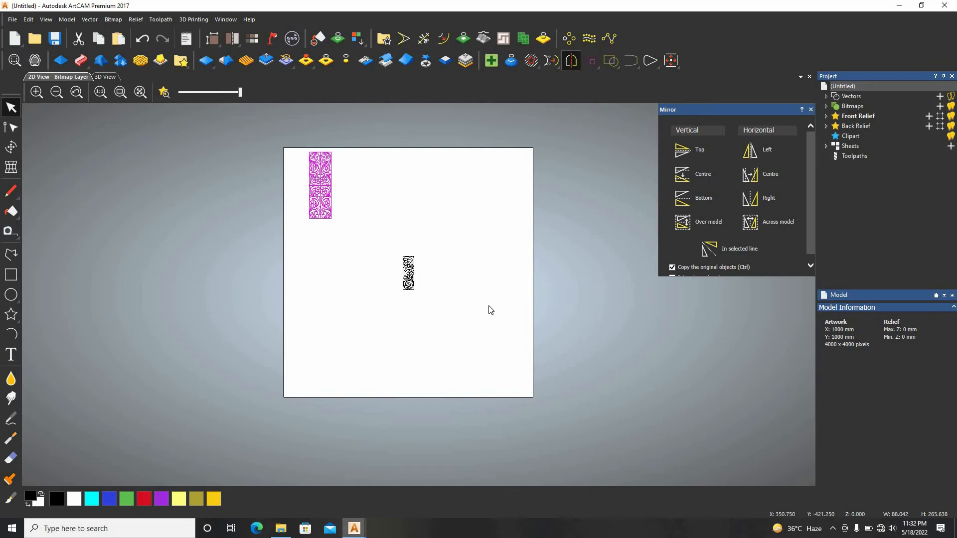
{"action": "left_click", "coordinate": [708, 228]}
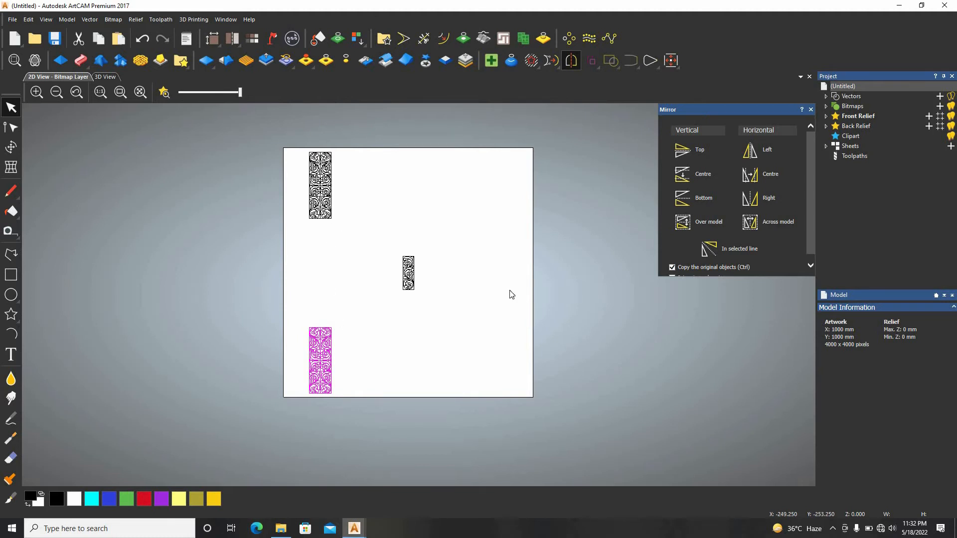
{"action": "left_click", "coordinate": [775, 224]}
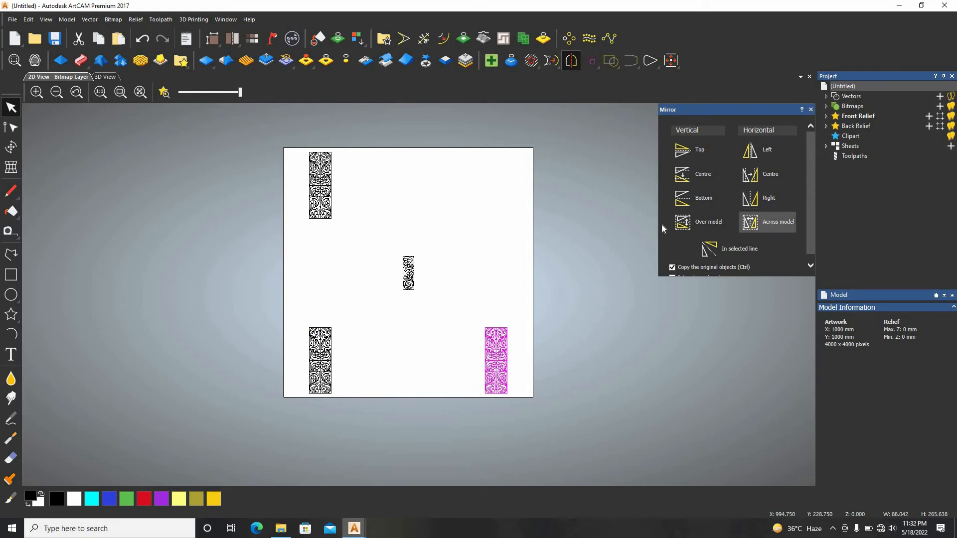
{"action": "left_click", "coordinate": [683, 220]}
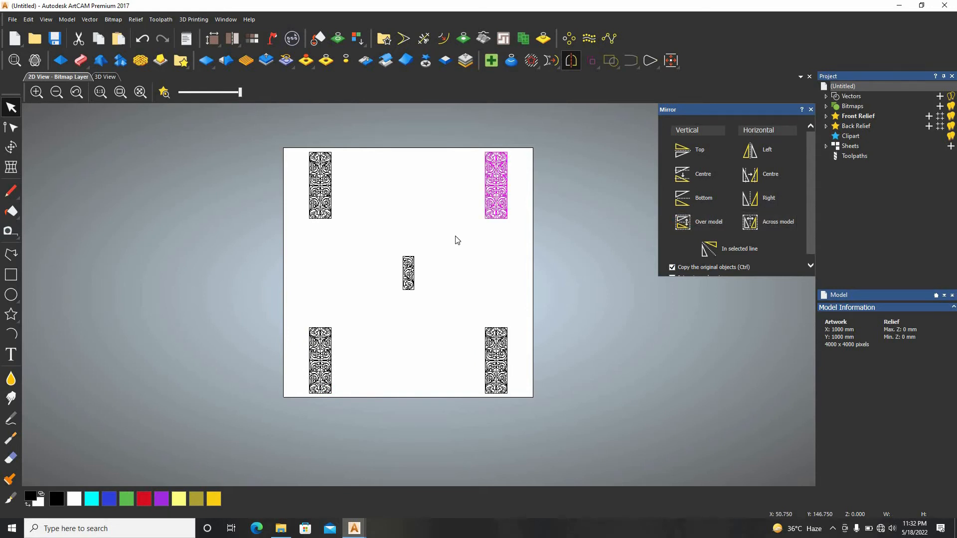
Try mirroring the single floral border in the middle of the artwork vertically about its centre with a copy, and undo it
{"action": "scroll", "coordinate": [455, 238], "scroll_direction": "up", "scroll_amount": 1}
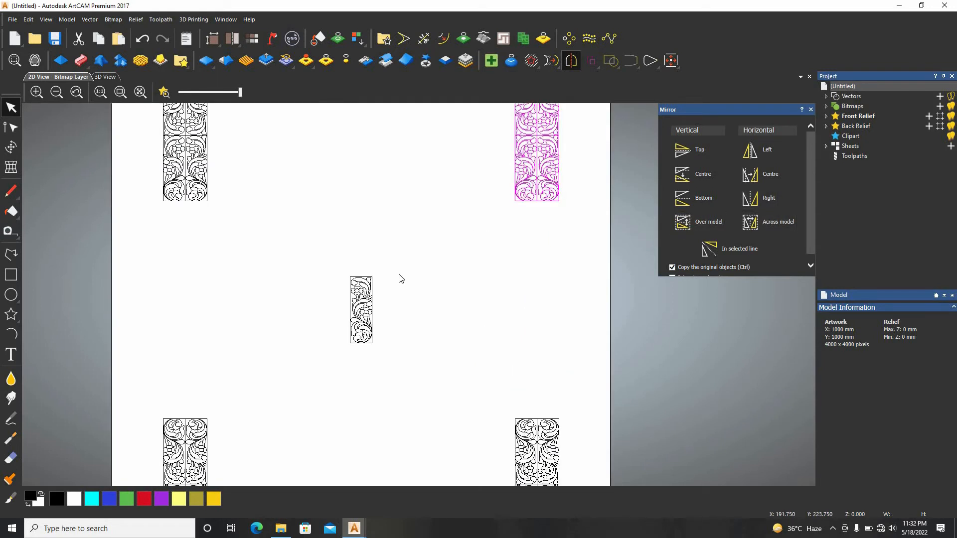
{"action": "scroll", "coordinate": [366, 316], "scroll_direction": "up", "scroll_amount": 1}
{"action": "left_click_drag", "start_coordinate": [407, 236], "coordinate": [296, 428]}
{"action": "scroll", "coordinate": [367, 291], "scroll_direction": "up", "scroll_amount": 1}
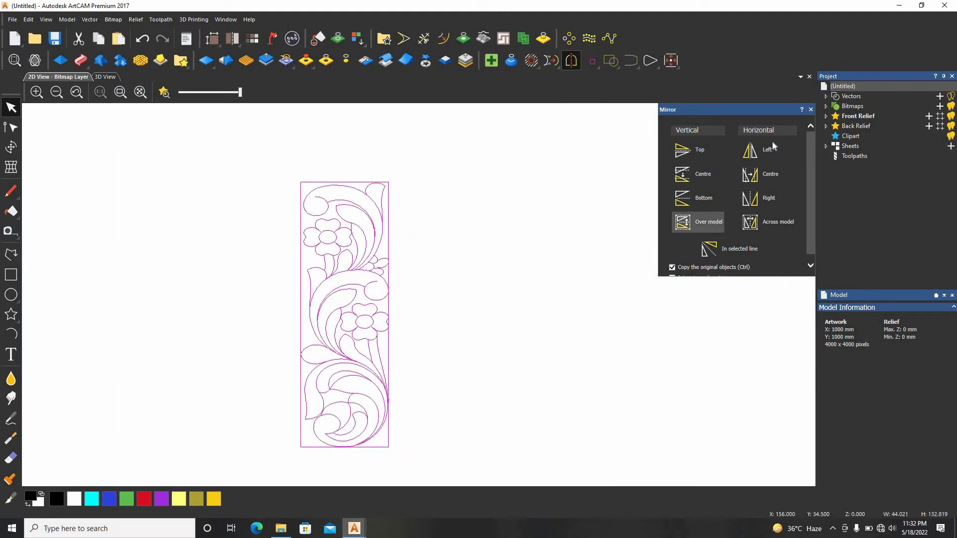
{"action": "left_click", "coordinate": [703, 181]}
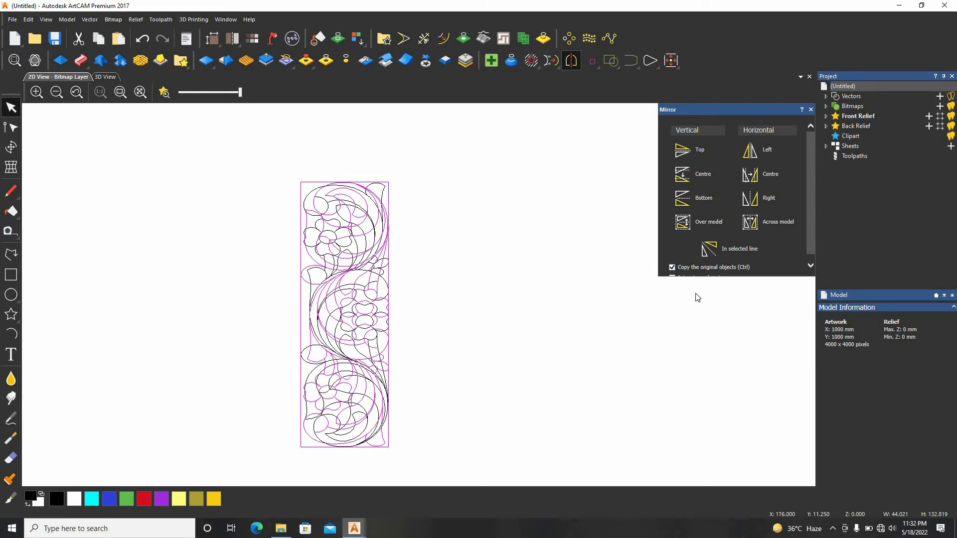
{"action": "key", "text": "ctrl+z"}
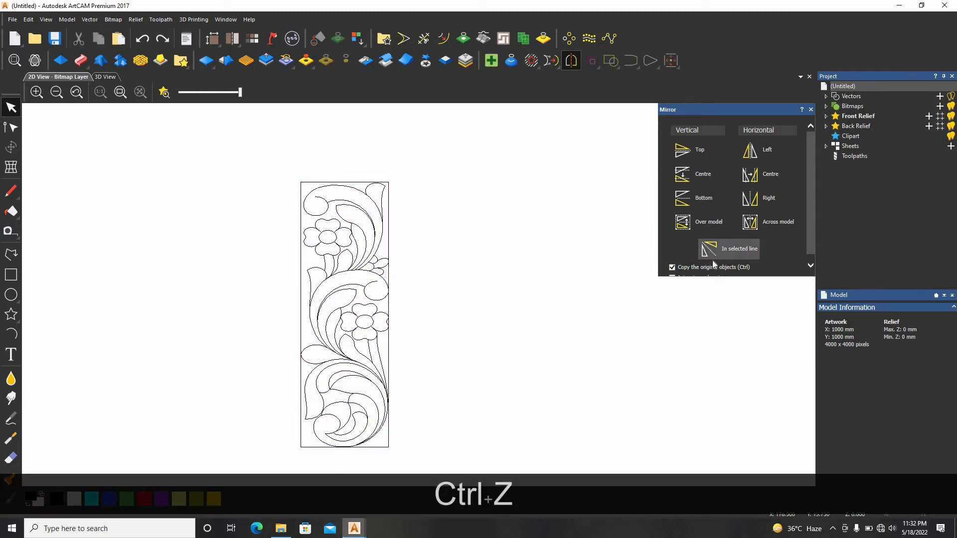
{"action": "scroll", "coordinate": [708, 262], "scroll_direction": "down", "scroll_amount": 1}
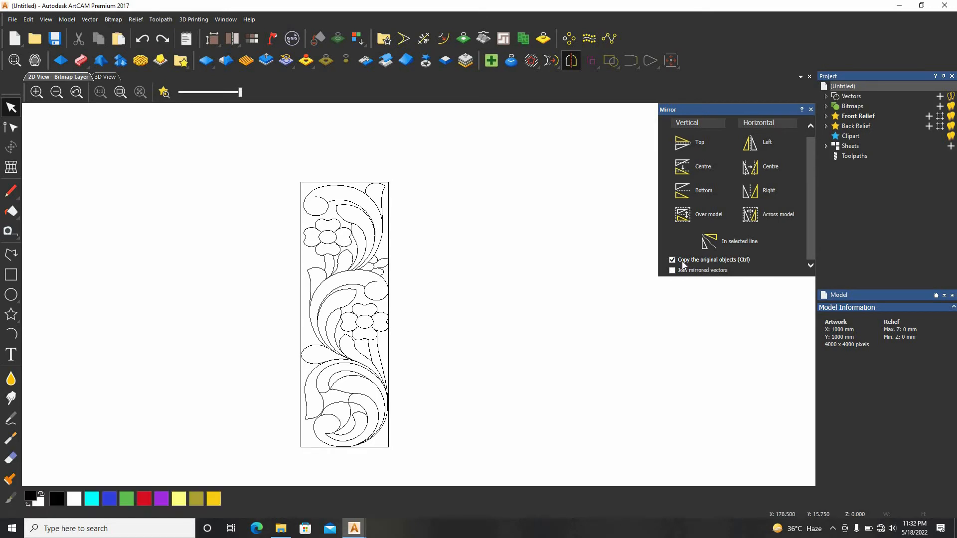
Turn off copying of the original objects and mirror the single floral border vertically about its centre
{"action": "left_click", "coordinate": [698, 260]}
{"action": "left_click_drag", "start_coordinate": [434, 133], "coordinate": [166, 537]}
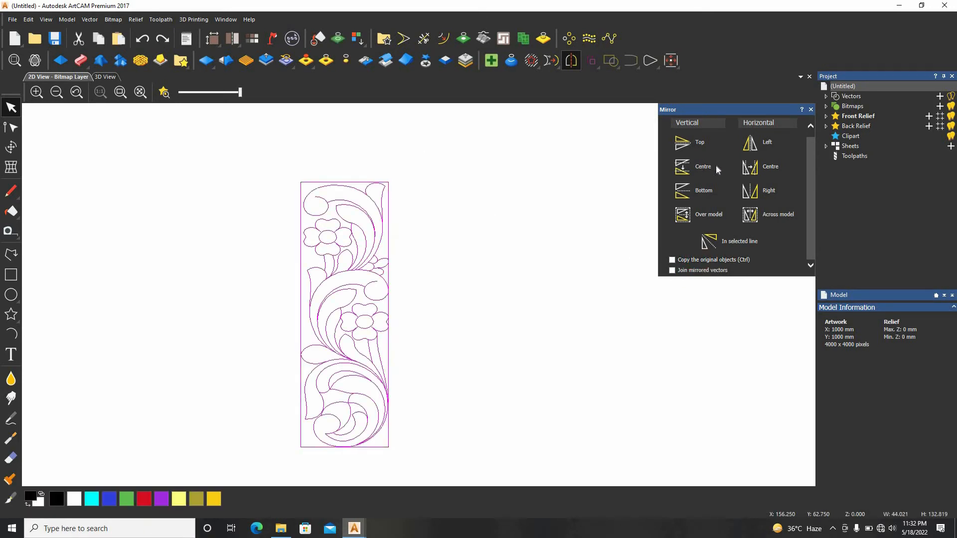
{"action": "left_click", "coordinate": [703, 172]}
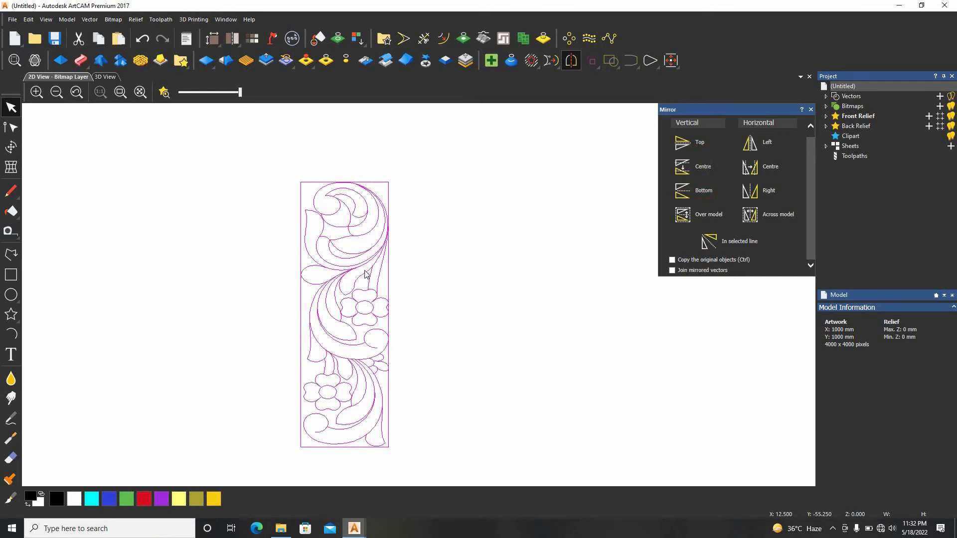
Flip the floral border back and forth horizontally about its centre without a copy, and close the mirror settings
{"action": "left_click", "coordinate": [754, 171]}
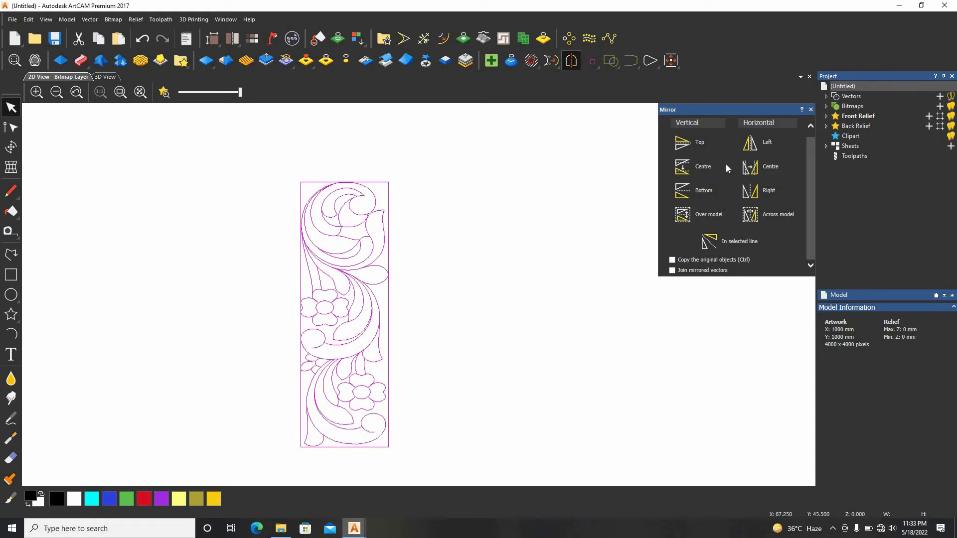
{"action": "left_click", "coordinate": [757, 166]}
{"action": "left_click", "coordinate": [757, 166]}
{"action": "left_click", "coordinate": [757, 166]}
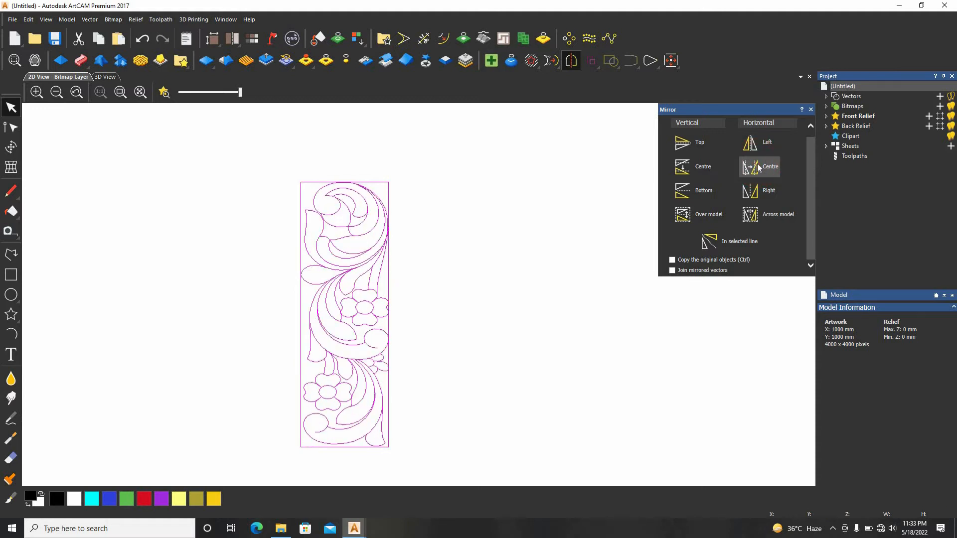
{"action": "left_click", "coordinate": [757, 166]}
{"action": "left_click", "coordinate": [757, 166]}
{"action": "left_click", "coordinate": [757, 166]}
{"action": "left_click", "coordinate": [757, 166]}
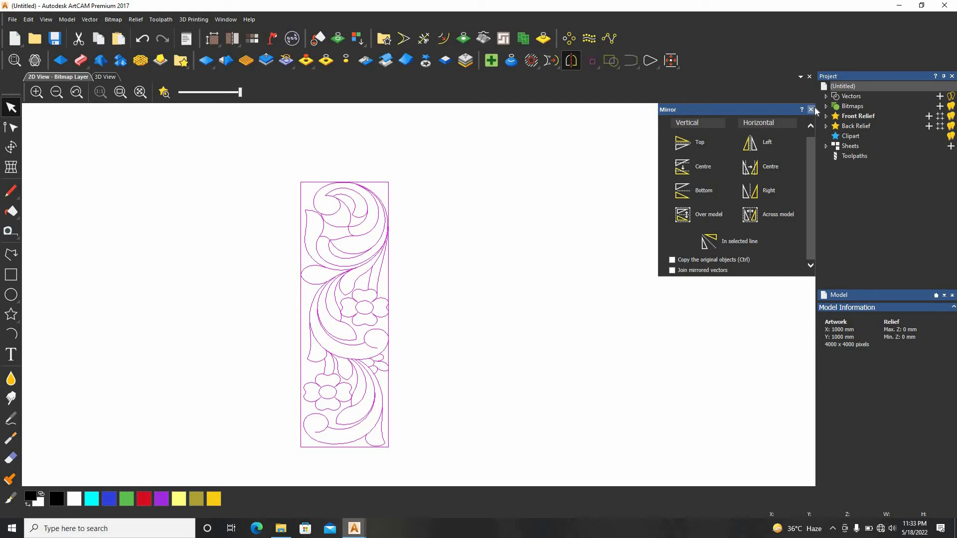
{"action": "left_click", "coordinate": [811, 109]}
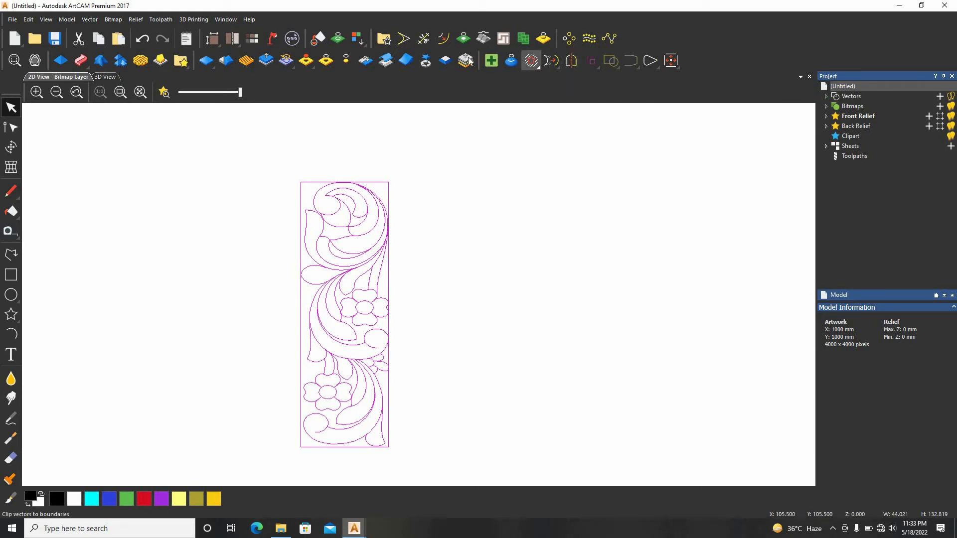
Select all floral vectors in the artwork and delete them
{"action": "left_click", "coordinate": [471, 181]}
{"action": "scroll", "coordinate": [513, 304], "scroll_direction": "down", "scroll_amount": 4}
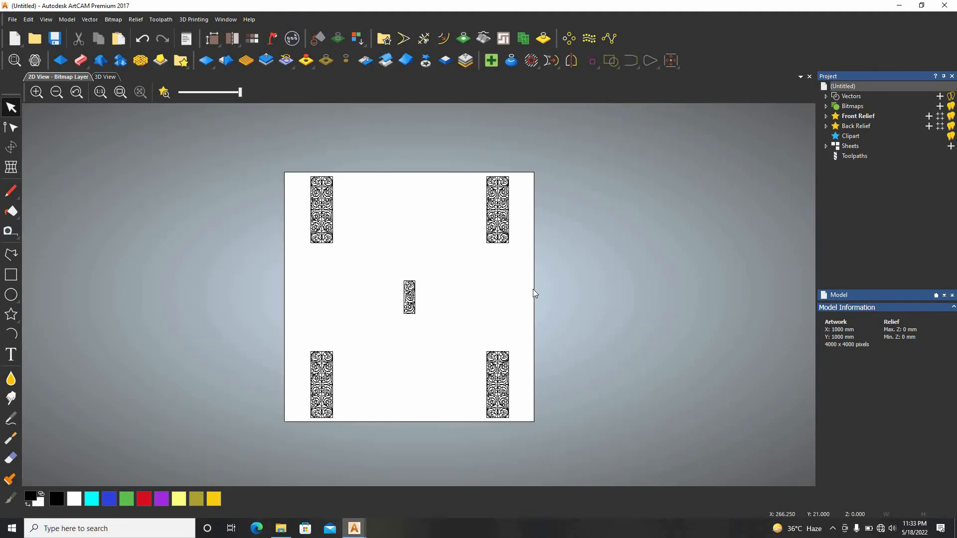
{"action": "key", "text": "ctrl+a"}
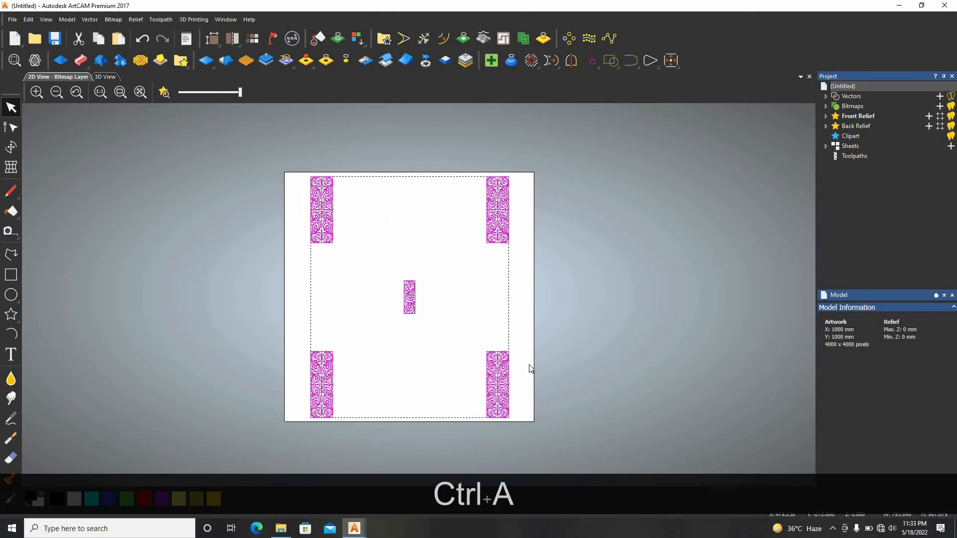
{"action": "key", "text": "Delete"}
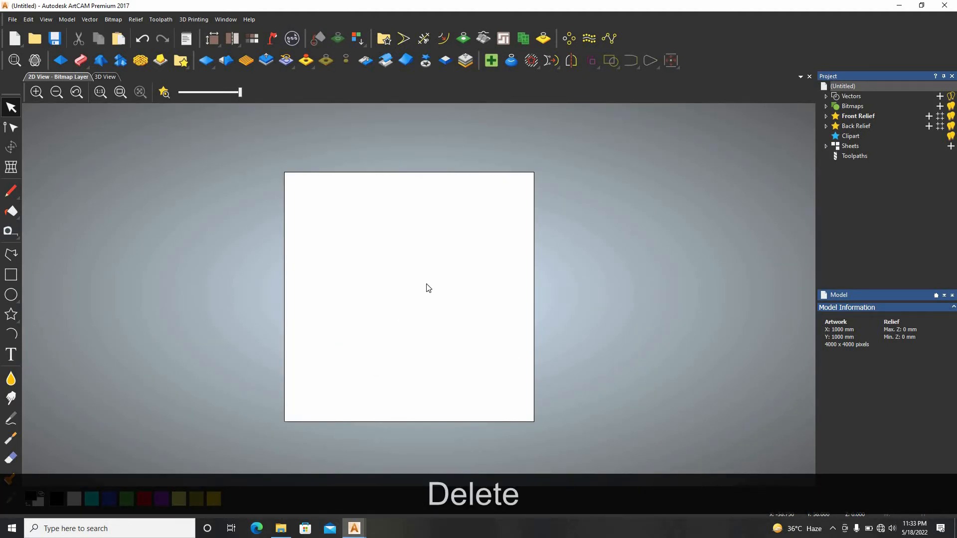
Draw a rectangle about 494 mm wide and 335.5 mm high on the empty artwork
{"action": "scroll", "coordinate": [482, 315], "scroll_direction": "up", "scroll_amount": 3}
{"action": "left_click", "coordinate": [11, 275]}
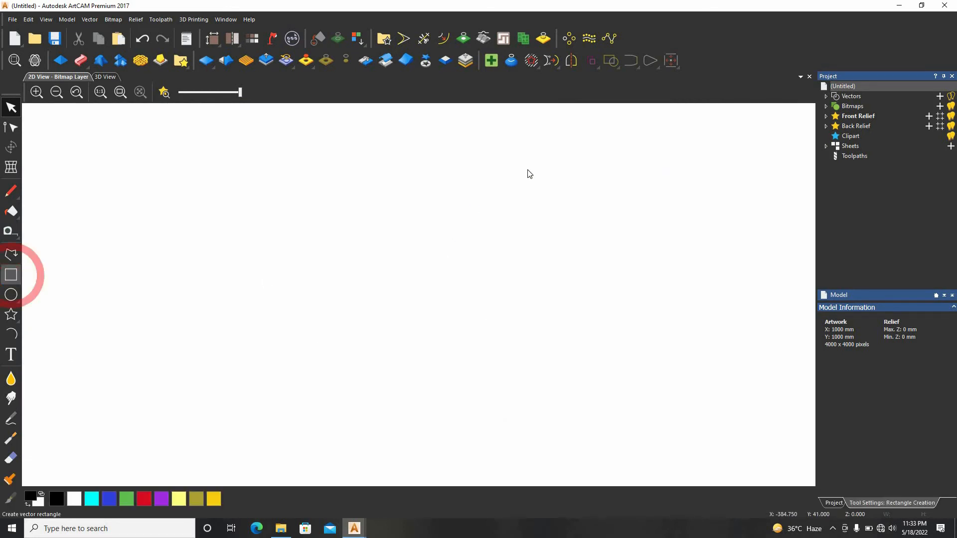
{"action": "left_click_drag", "start_coordinate": [599, 164], "coordinate": [105, 498]}
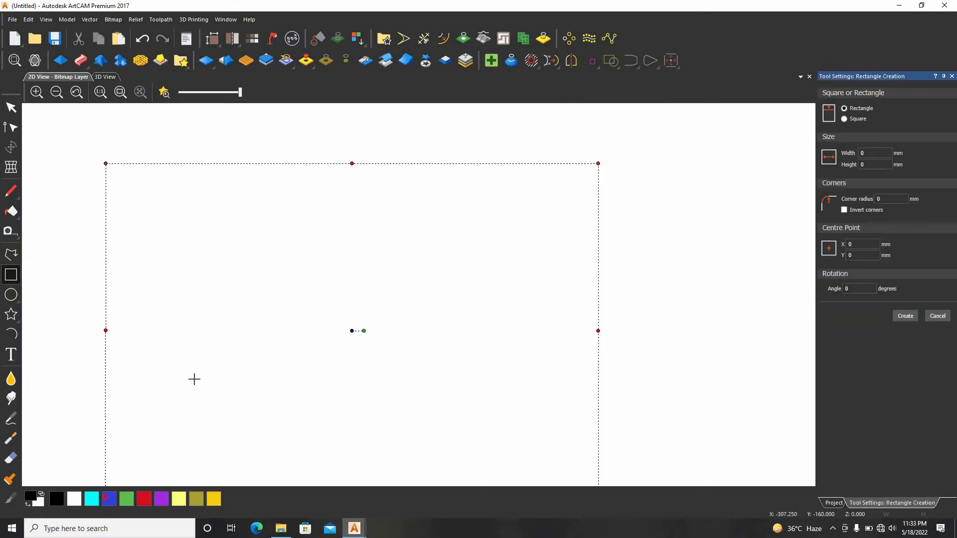
{"action": "right_click", "coordinate": [109, 497]}
{"action": "scroll", "coordinate": [360, 306], "scroll_direction": "down", "scroll_amount": 2}
{"action": "scroll", "coordinate": [358, 308], "scroll_direction": "up", "scroll_amount": 2}
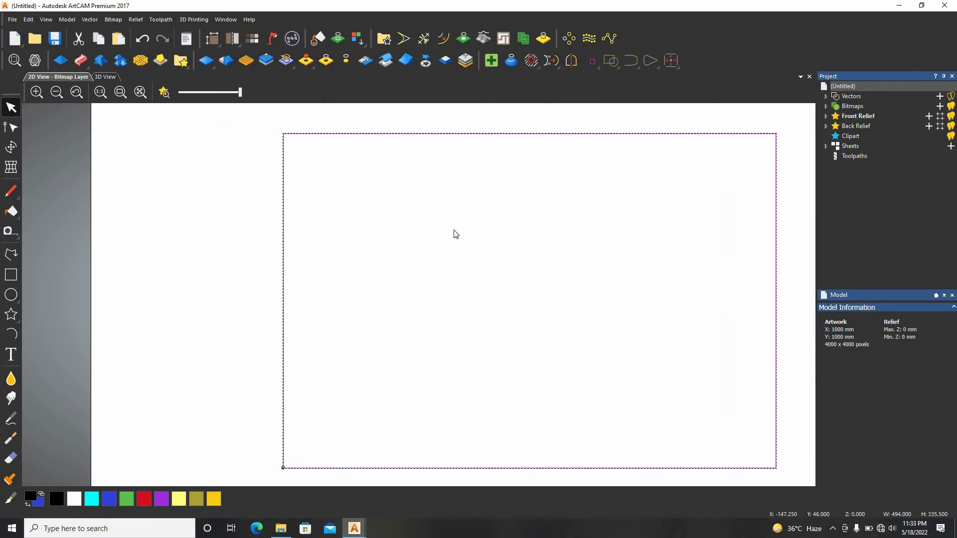
Offset the rectangle outwards by 10 mm with sharp corners, keeping the original vector
{"action": "scroll", "coordinate": [453, 231], "scroll_direction": "down", "scroll_amount": 1}
{"action": "left_click", "coordinate": [443, 38]}
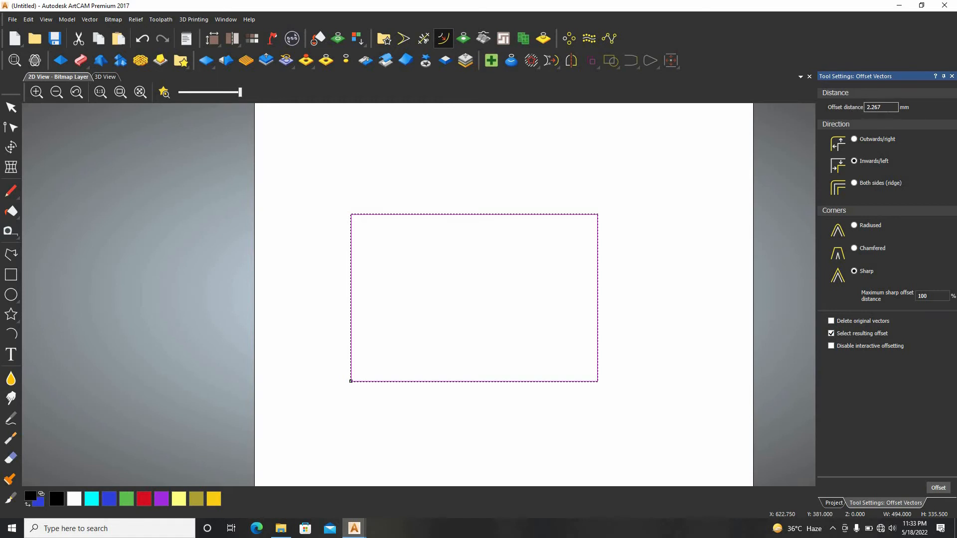
{"action": "double_click", "coordinate": [878, 108]}
{"action": "type", "text": "10"}
{"action": "scroll", "coordinate": [538, 252], "scroll_direction": "up", "scroll_amount": 2}
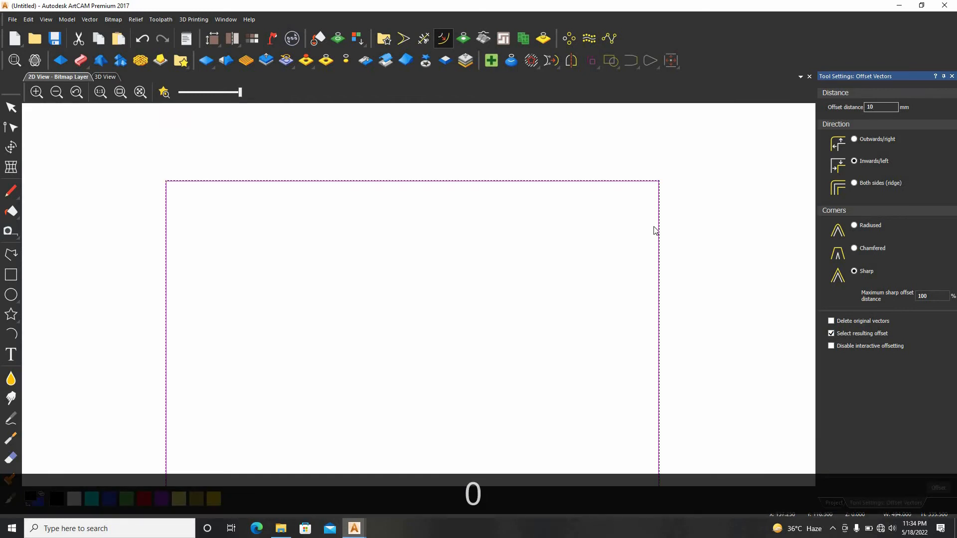
{"action": "left_click", "coordinate": [854, 139]}
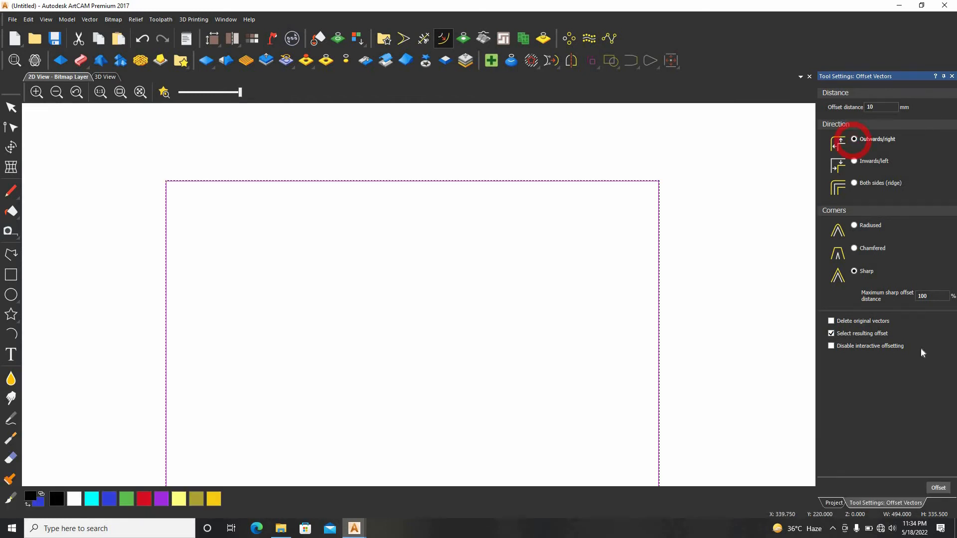
{"action": "left_click", "coordinate": [938, 487]}
{"action": "scroll", "coordinate": [654, 160], "scroll_direction": "up", "scroll_amount": 3}
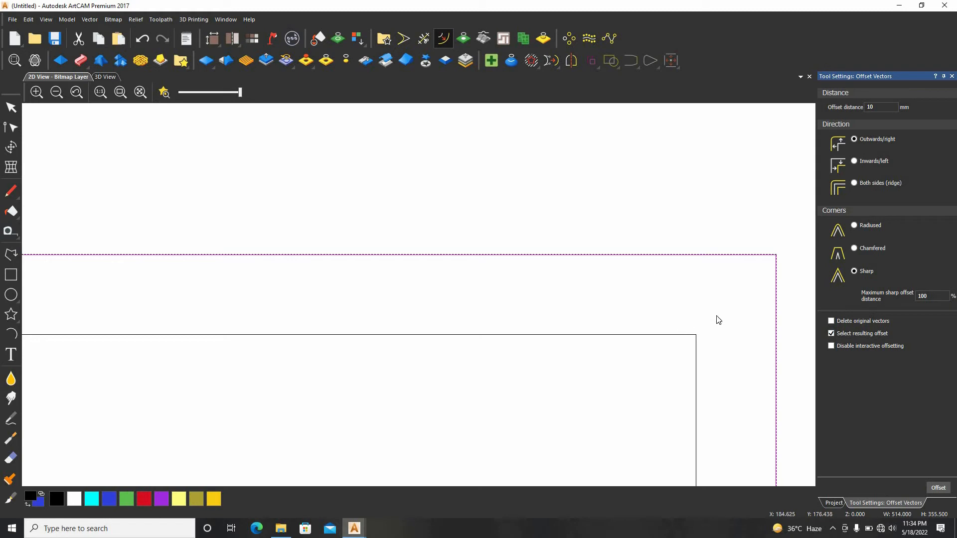
Offset the original rectangle inwards by 10 mm with sharp corners
{"action": "left_click_drag", "start_coordinate": [719, 319], "coordinate": [637, 397]}
{"action": "scroll", "coordinate": [684, 339], "scroll_direction": "down", "scroll_amount": 2}
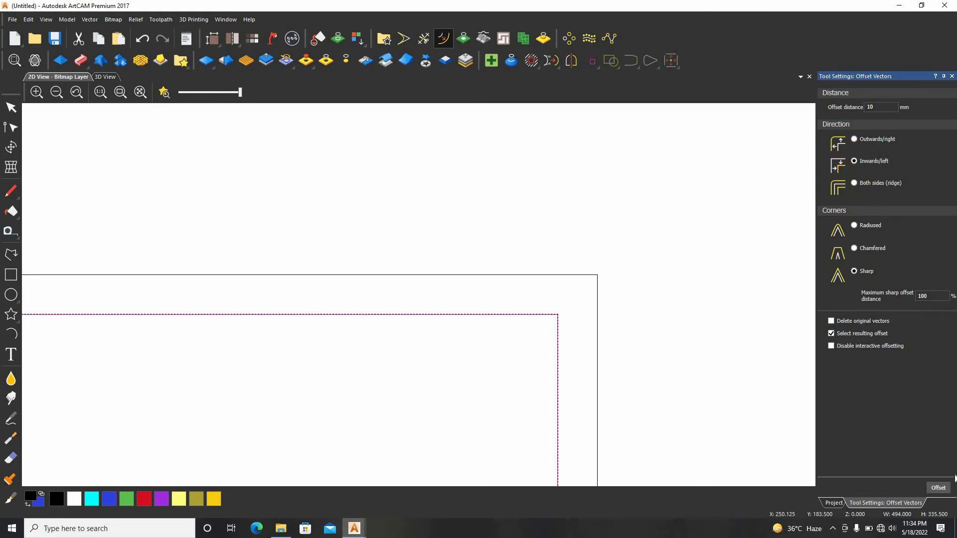
{"action": "scroll", "coordinate": [530, 370], "scroll_direction": "down", "scroll_amount": 2}
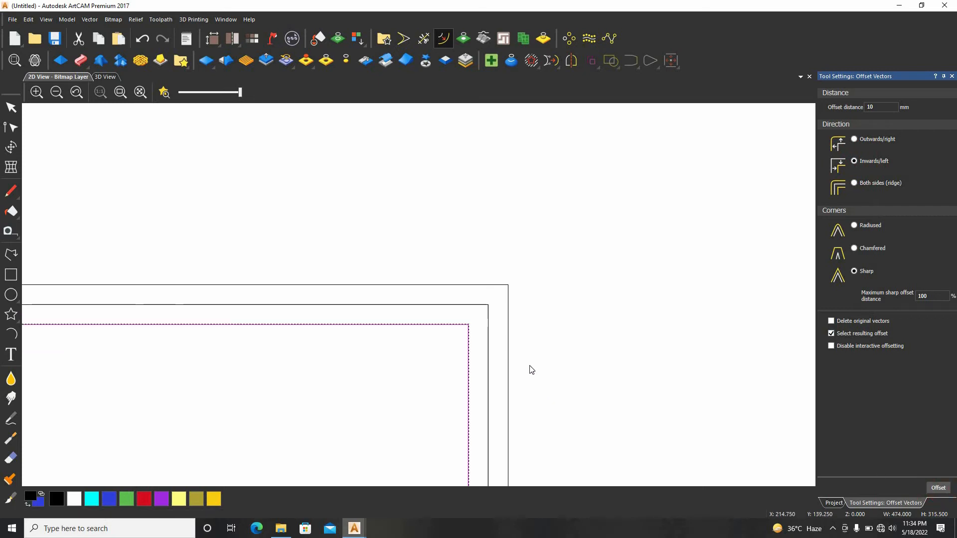
Delete the inner and outer offset rectangles, keeping only the original rectangle
{"action": "left_click", "coordinate": [409, 359]}
{"action": "key", "text": "Delete"}
{"action": "left_click", "coordinate": [484, 291]}
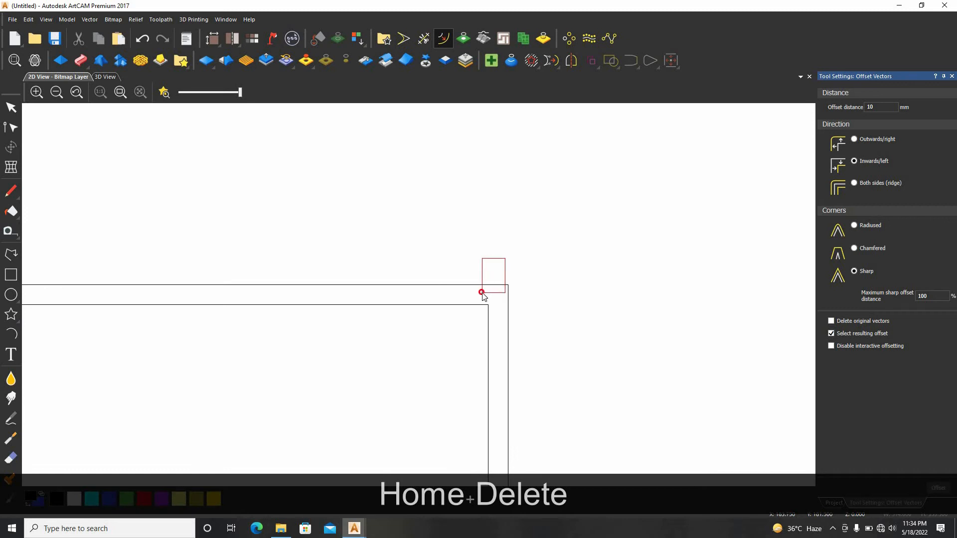
{"action": "key", "text": "Delete"}
Try offsetting the original rectangle to both sides by 10 mm with sharp corners, and undo it
{"action": "left_click", "coordinate": [461, 333]}
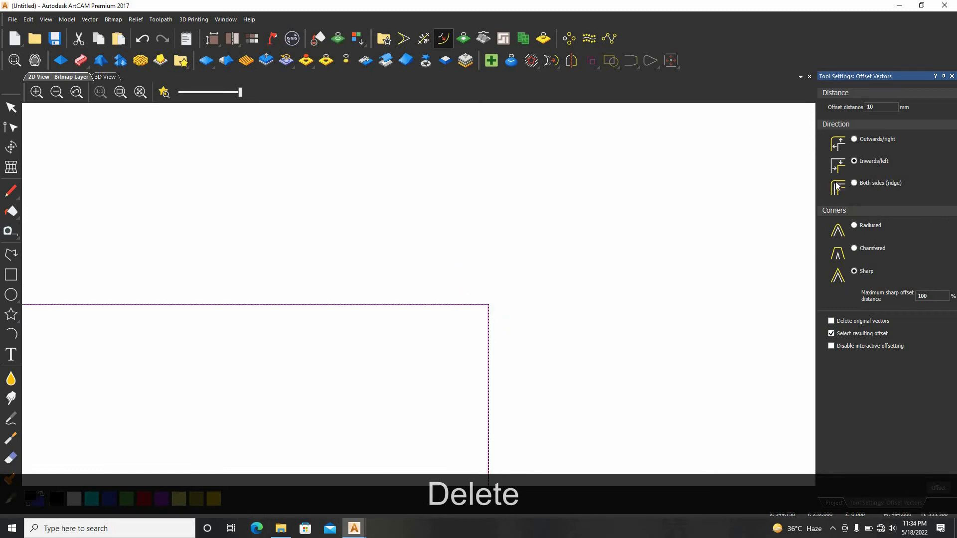
{"action": "left_click", "coordinate": [855, 184]}
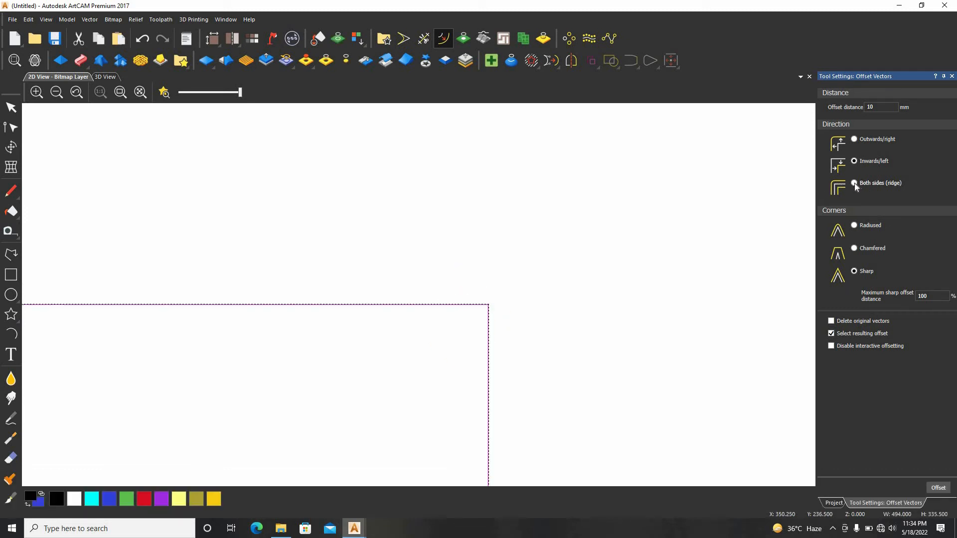
{"action": "left_click", "coordinate": [938, 488]}
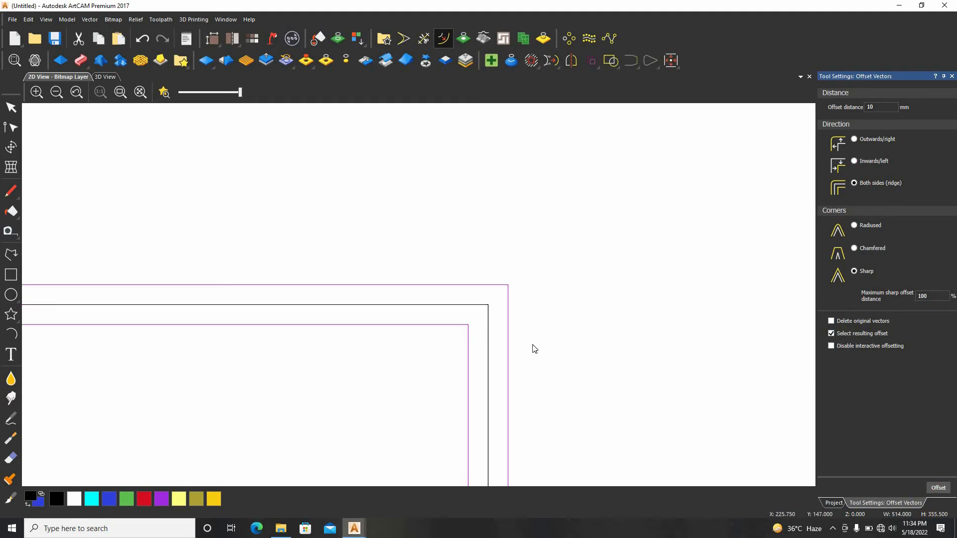
{"action": "scroll", "coordinate": [499, 346], "scroll_direction": "down", "scroll_amount": 1}
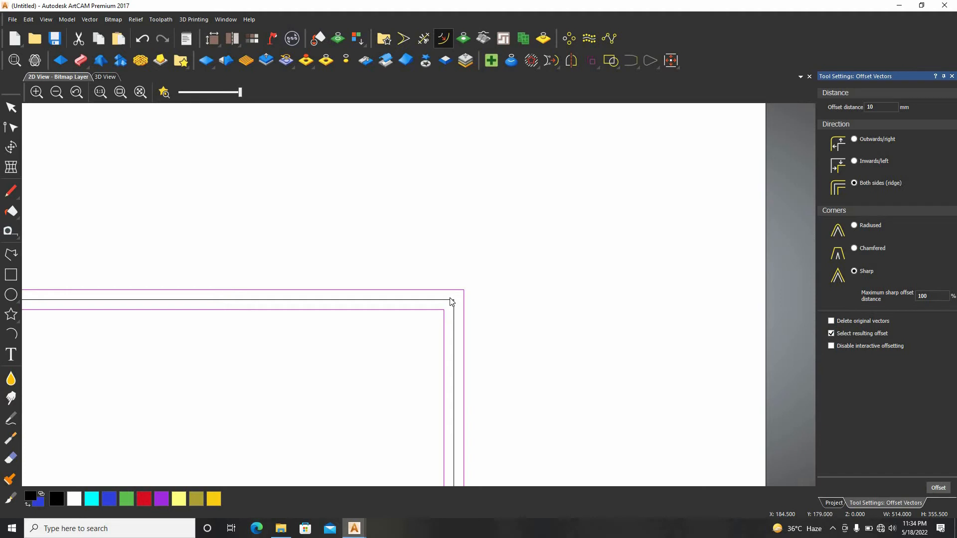
{"action": "scroll", "coordinate": [419, 322], "scroll_direction": "down", "scroll_amount": 1}
{"action": "scroll", "coordinate": [406, 322], "scroll_direction": "up", "scroll_amount": 2}
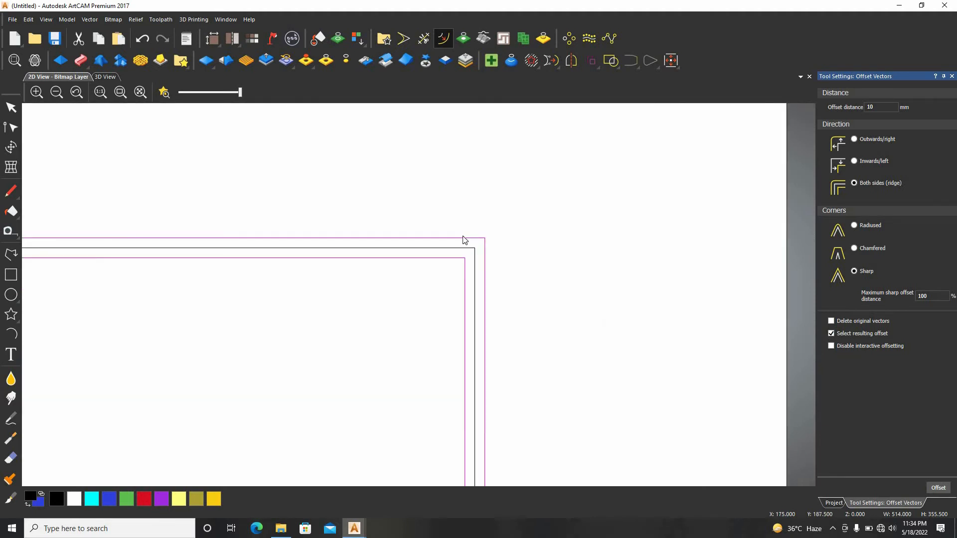
{"action": "scroll", "coordinate": [465, 240], "scroll_direction": "up", "scroll_amount": 1}
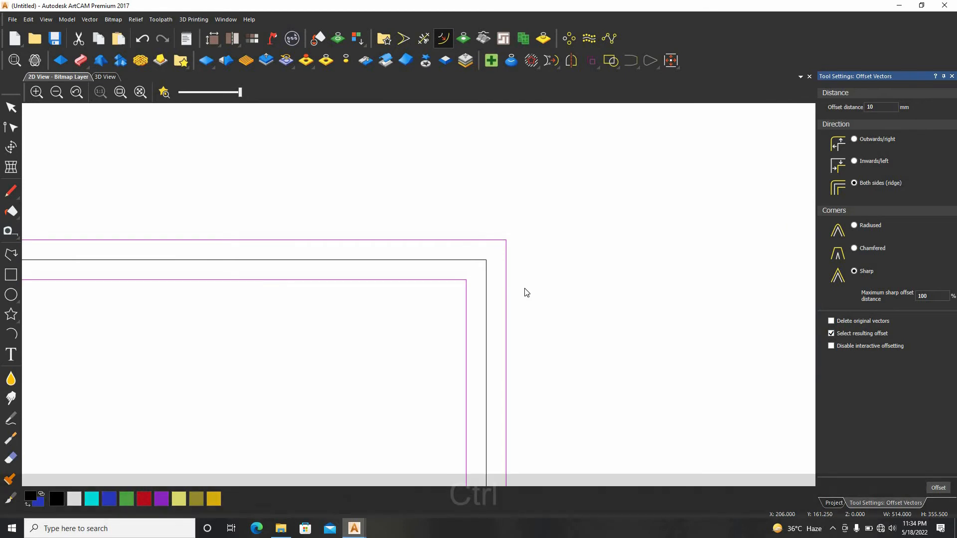
{"action": "key", "text": "ctrl+z"}
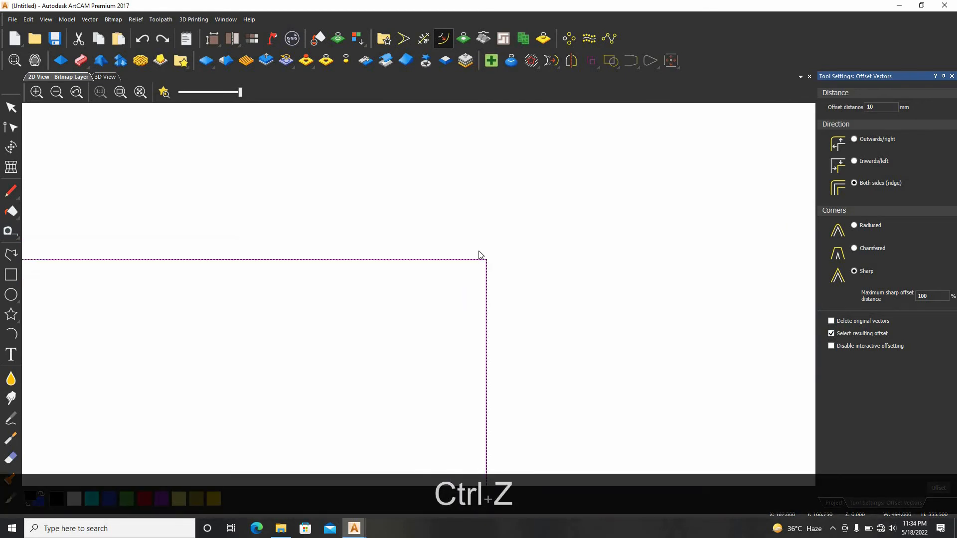
Offset the rectangle outwards by 10 mm with radiused corners
{"action": "left_click", "coordinate": [853, 226]}
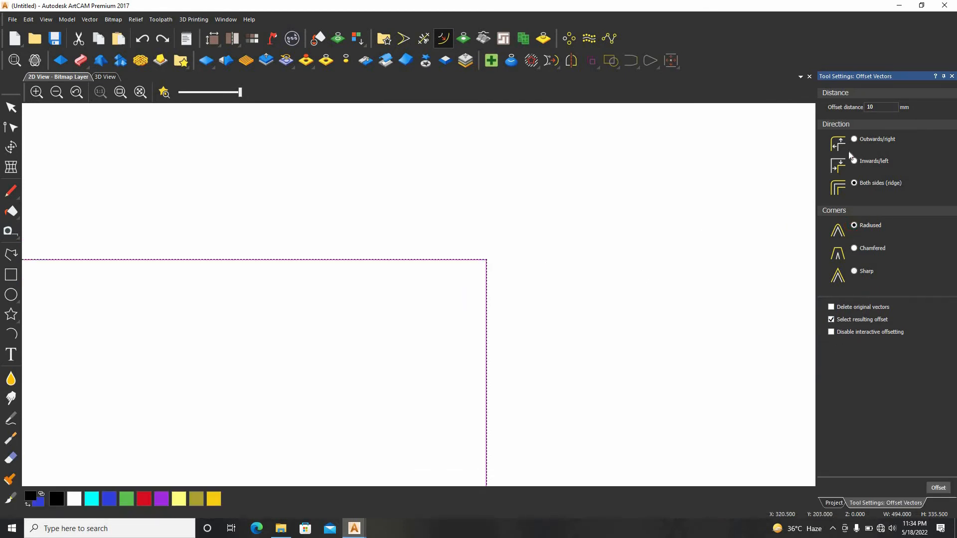
{"action": "left_click", "coordinate": [853, 139]}
{"action": "left_click", "coordinate": [939, 488]}
{"action": "scroll", "coordinate": [475, 248], "scroll_direction": "up", "scroll_amount": 2}
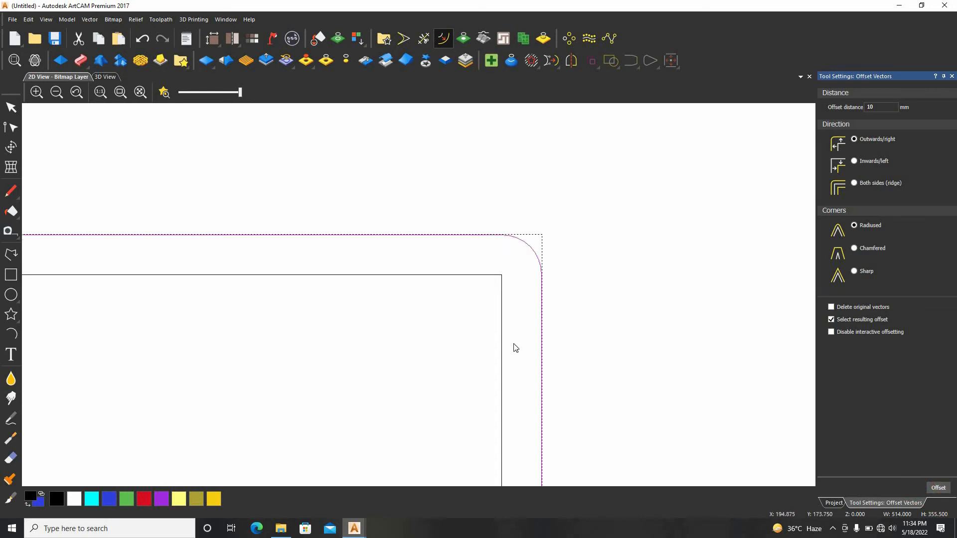
Offset the original rectangle outwards by 20 mm with chamfered corners
{"action": "left_click", "coordinate": [502, 277]}
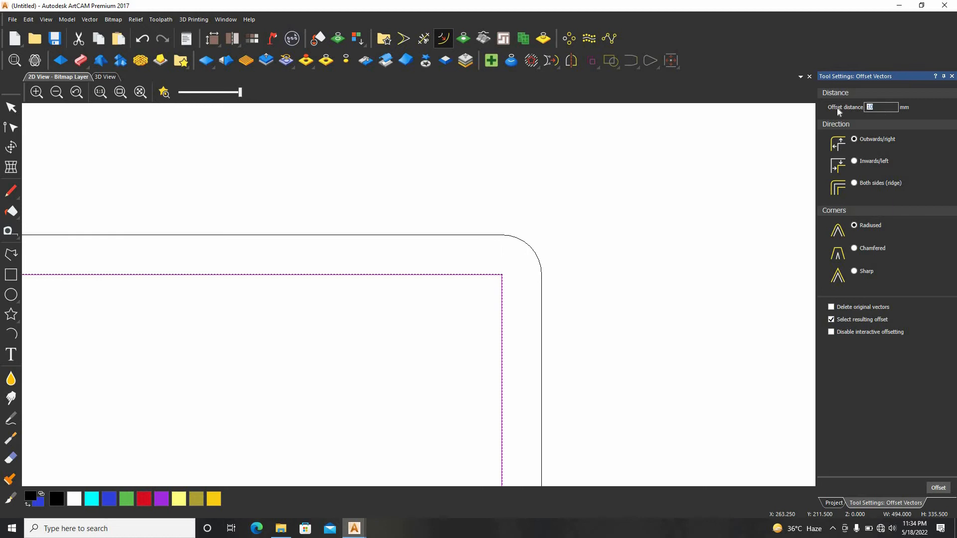
{"action": "type", "text": "20"}
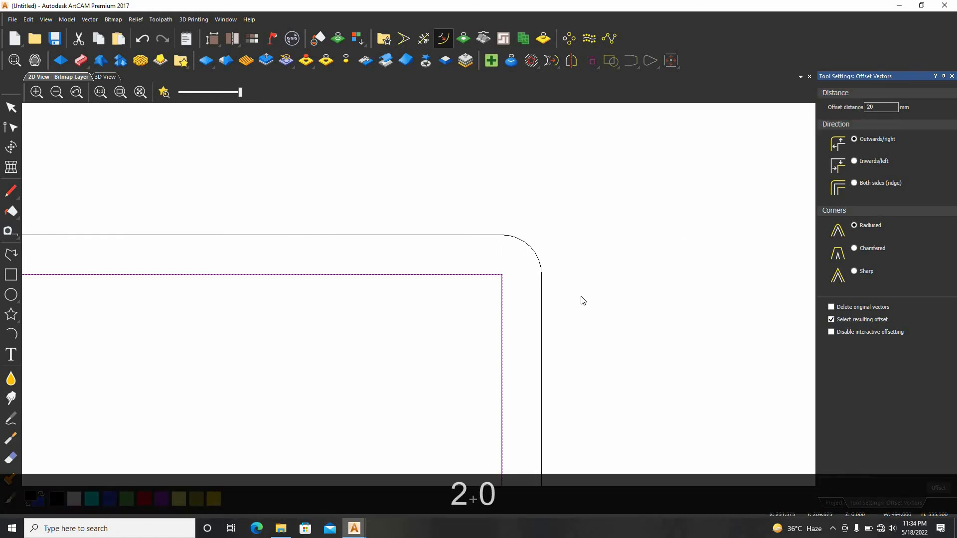
{"action": "left_click", "coordinate": [855, 249]}
{"action": "left_click", "coordinate": [938, 488]}
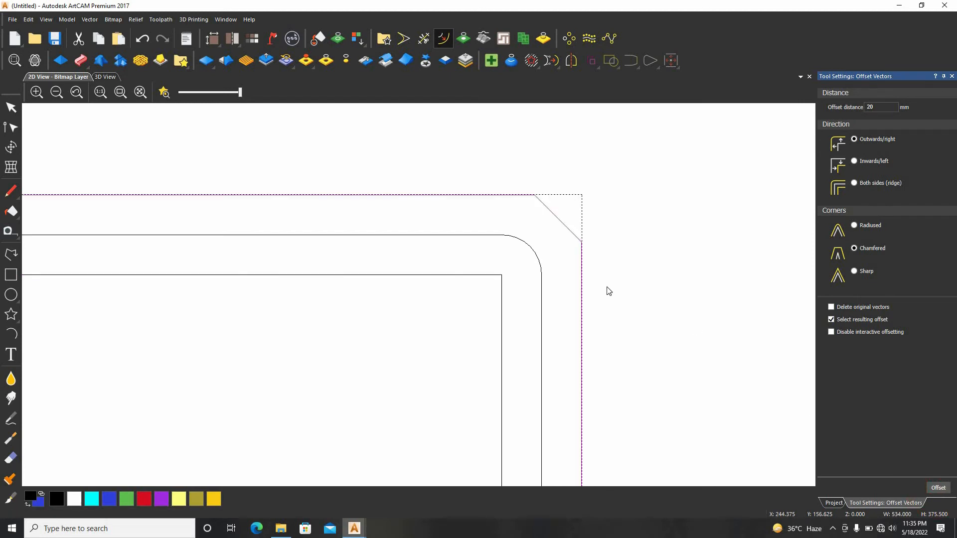
{"action": "scroll", "coordinate": [542, 208], "scroll_direction": "up", "scroll_amount": 2}
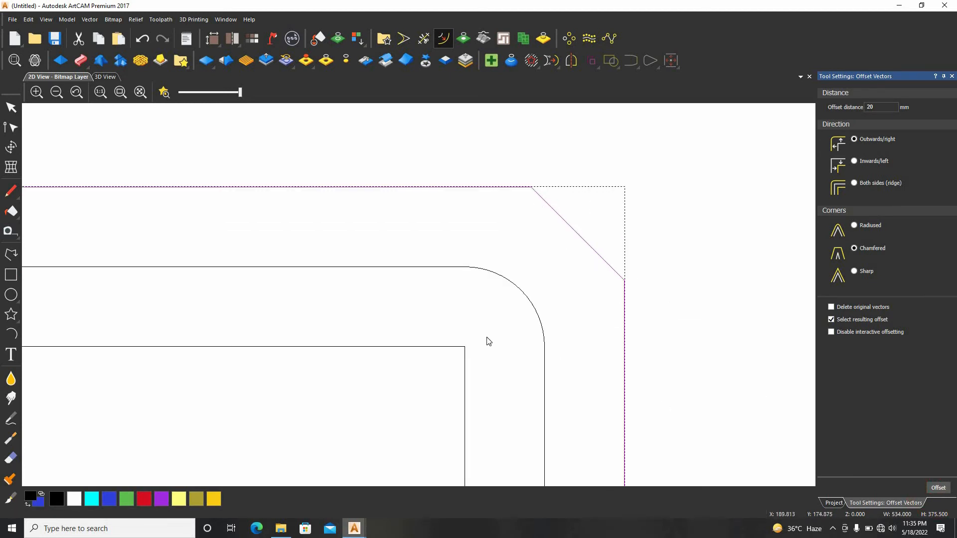
Offset the original rectangle outwards by 30 mm with sharp corners
{"action": "left_click_drag", "start_coordinate": [488, 336], "coordinate": [389, 394]}
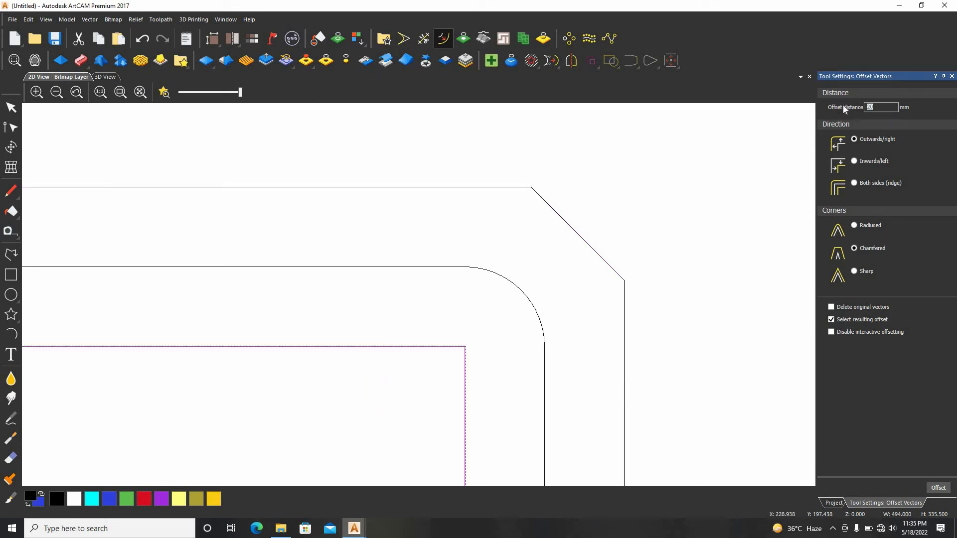
{"action": "type", "text": "30"}
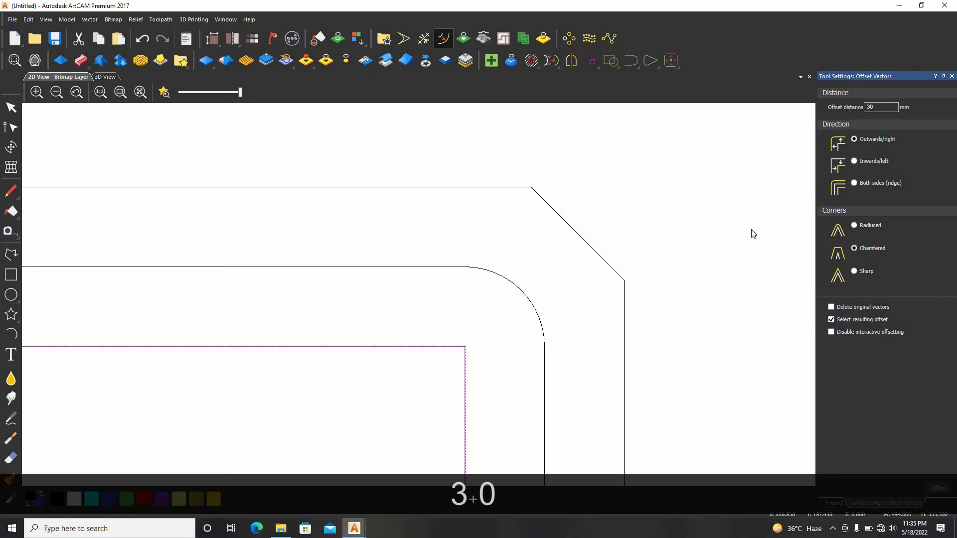
{"action": "left_click", "coordinate": [858, 275]}
{"action": "left_click", "coordinate": [939, 492]}
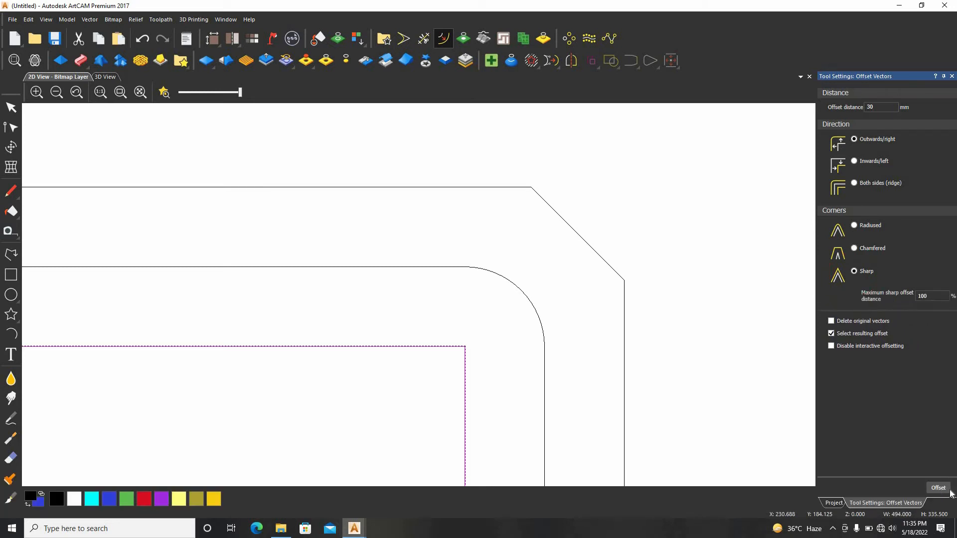
Offset the original rectangle outwards by 40 mm with sharp corners
{"action": "scroll", "coordinate": [608, 269], "scroll_direction": "down", "scroll_amount": 1}
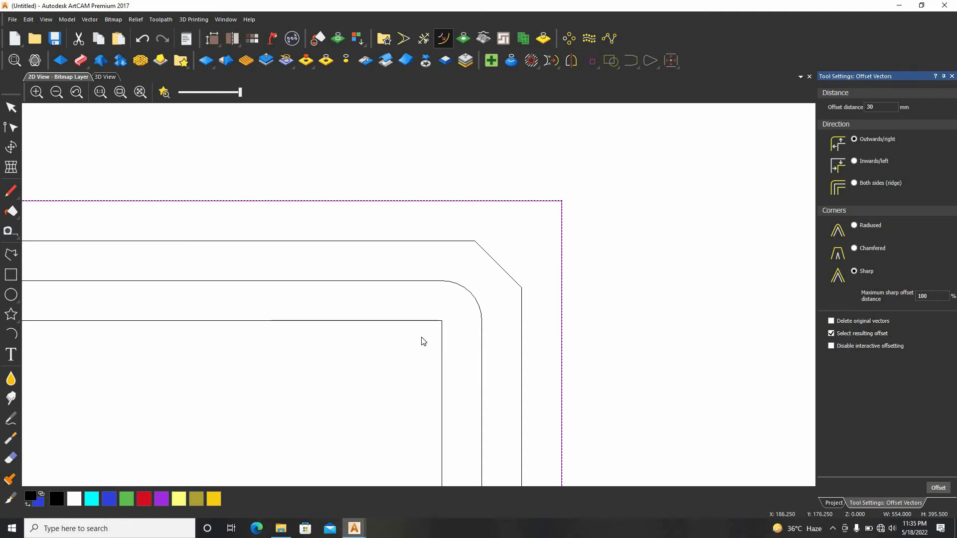
{"action": "left_click", "coordinate": [428, 324]}
{"action": "left_click", "coordinate": [681, 125]}
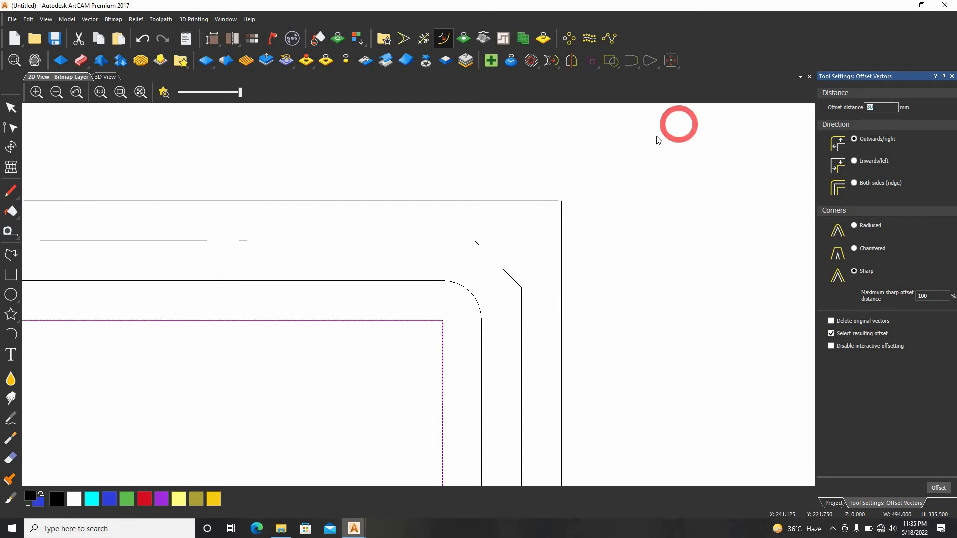
{"action": "type", "text": "40"}
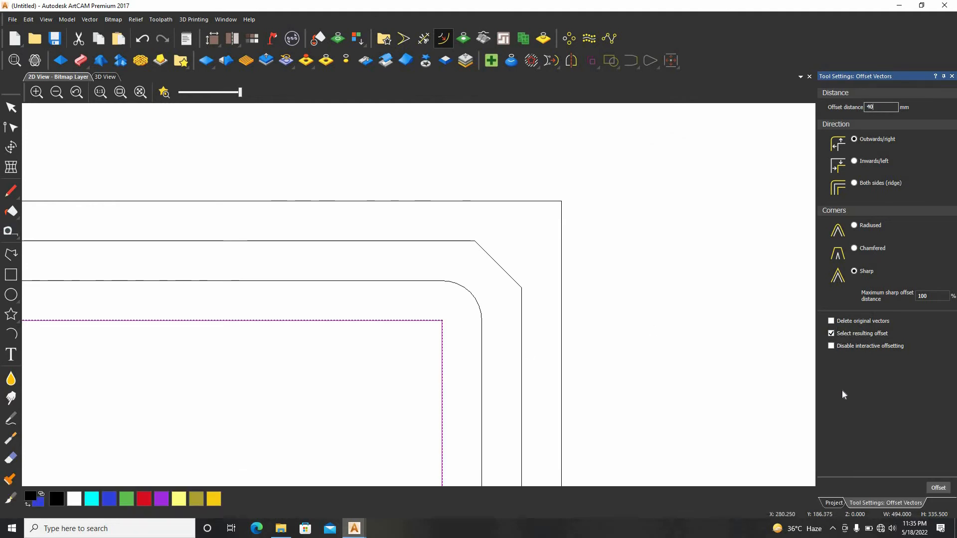
{"action": "left_click", "coordinate": [937, 488]}
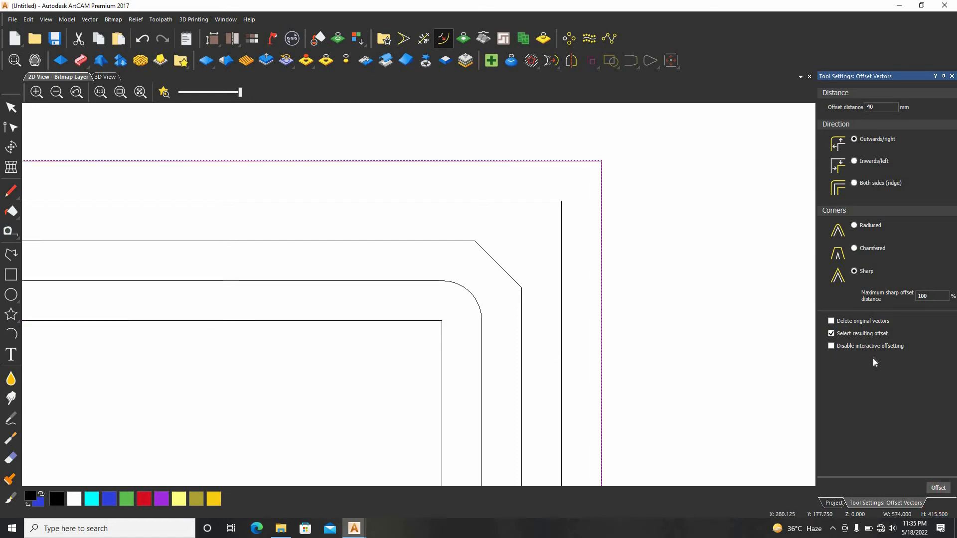
Delete the original rectangle together with all its offset copies and leave the offset tool
{"action": "scroll", "coordinate": [808, 336], "scroll_direction": "down", "scroll_amount": 1}
{"action": "scroll", "coordinate": [427, 350], "scroll_direction": "down", "scroll_amount": 1}
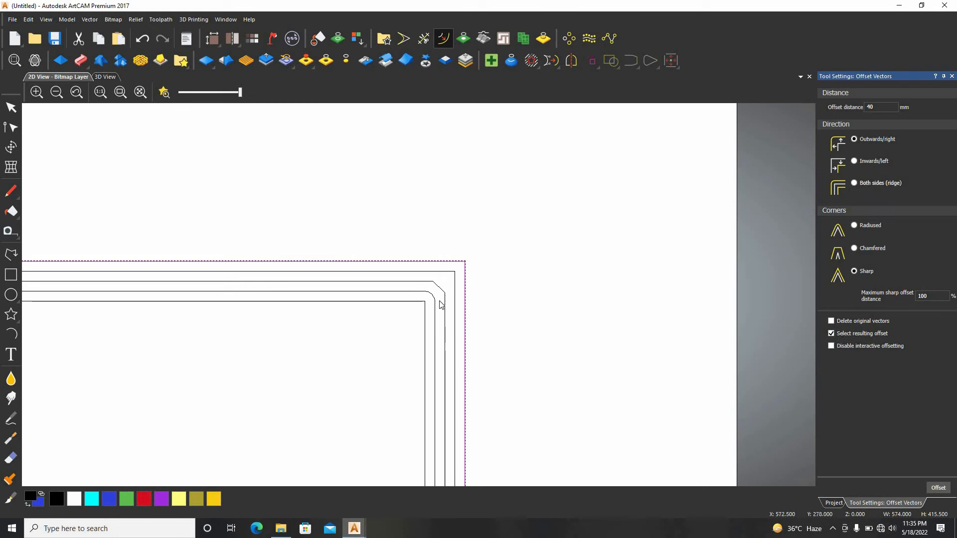
{"action": "scroll", "coordinate": [442, 301], "scroll_direction": "down", "scroll_amount": 1}
{"action": "scroll", "coordinate": [402, 331], "scroll_direction": "up", "scroll_amount": 1}
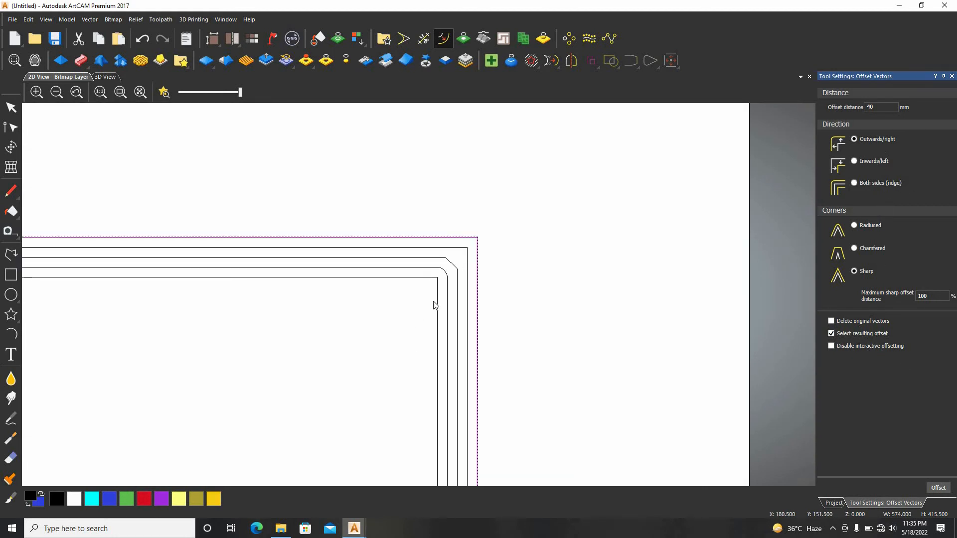
{"action": "left_click", "coordinate": [343, 357]}
{"action": "left_click", "coordinate": [11, 107]}
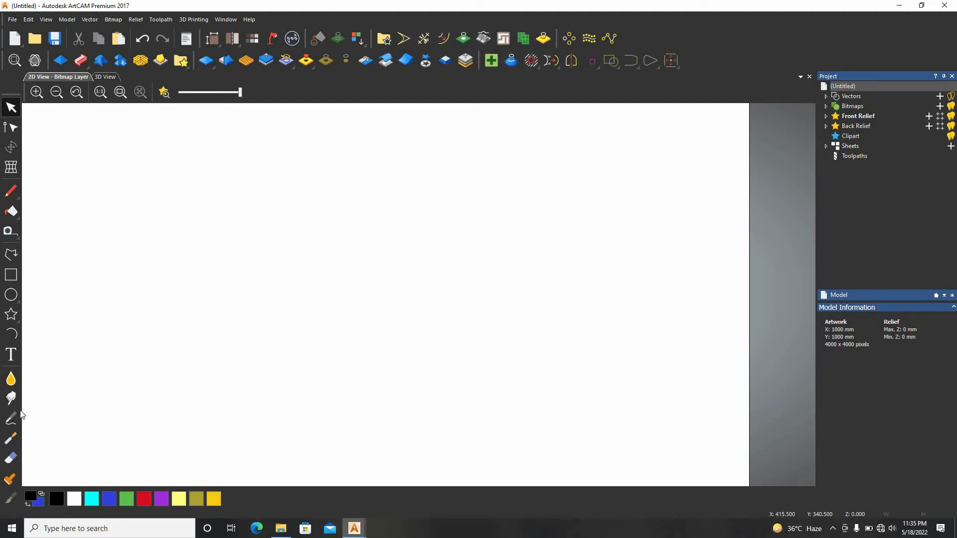
Draw a horizontal line about 374 mm long and, below it, a slightly sloping line spanning about 396 mm
{"action": "left_click", "coordinate": [11, 254]}
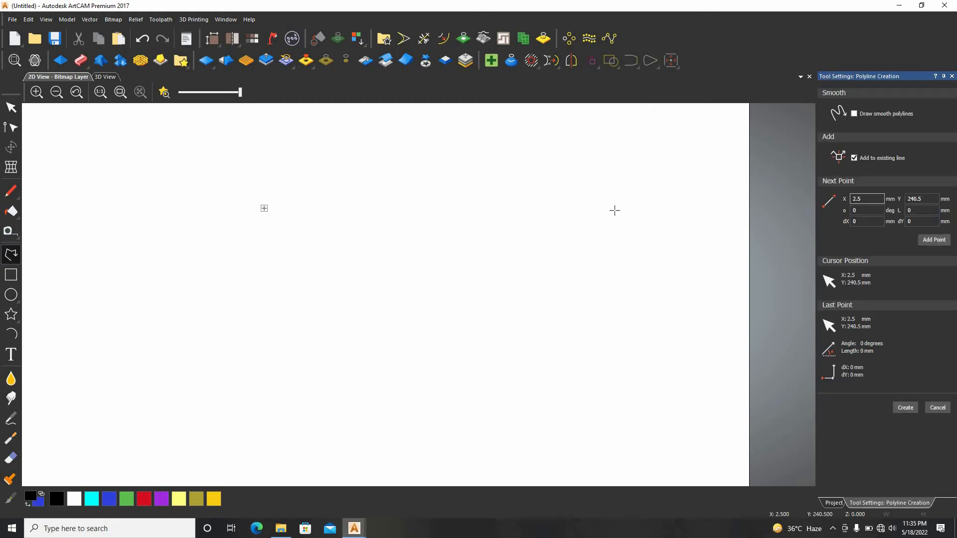
{"action": "left_click", "coordinate": [253, 212]}
{"action": "left_click", "coordinate": [629, 212]}
{"action": "key", "text": "Escape"}
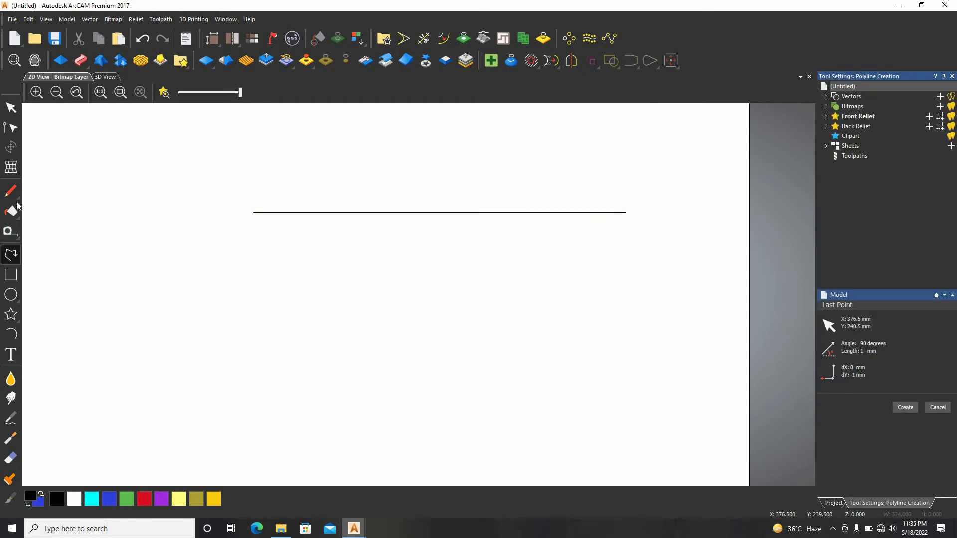
{"action": "left_click", "coordinate": [236, 285]}
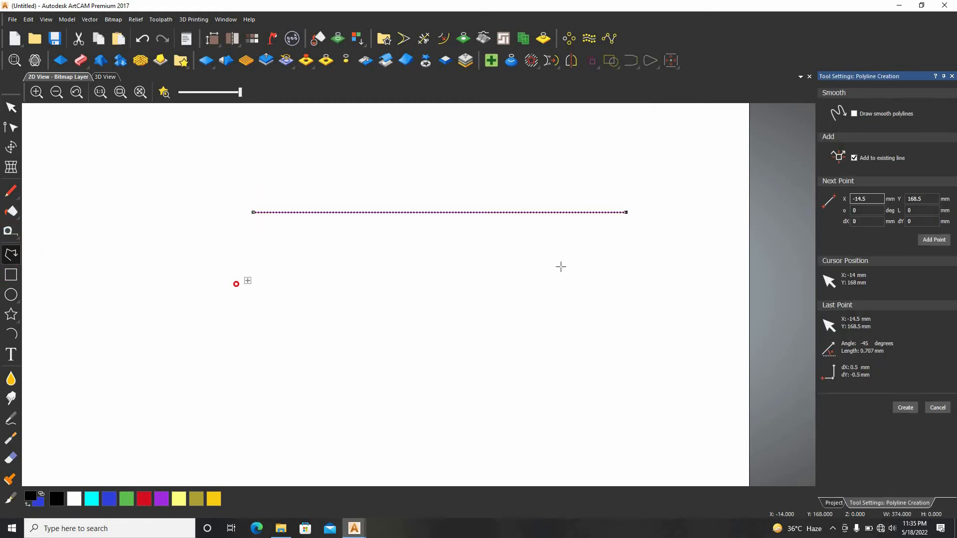
{"action": "double_click", "coordinate": [630, 271]}
Try joining the two lines at their right ends with a smooth curve, toggling the result with undo and redo, and undo it
{"action": "scroll", "coordinate": [648, 227], "scroll_direction": "up", "scroll_amount": 2}
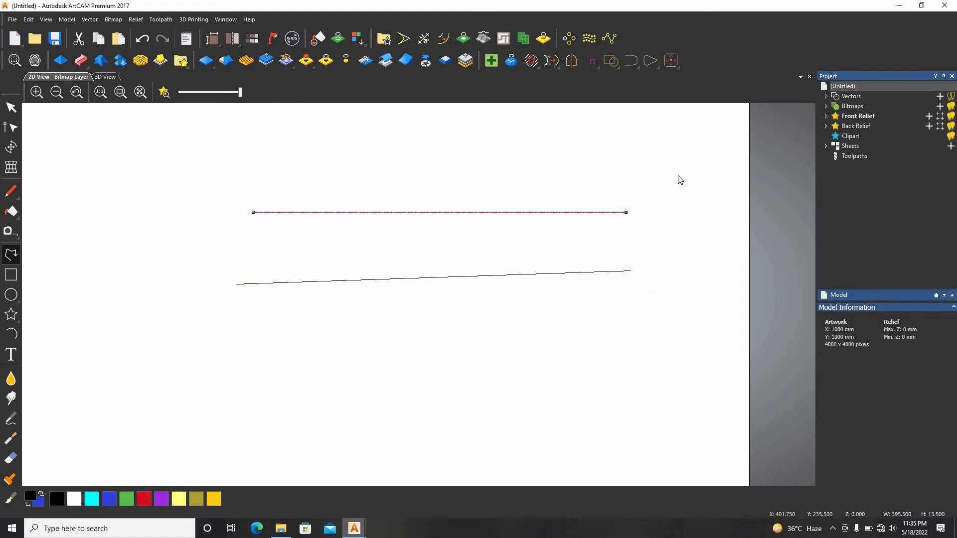
{"action": "left_click_drag", "start_coordinate": [680, 165], "coordinate": [534, 411]}
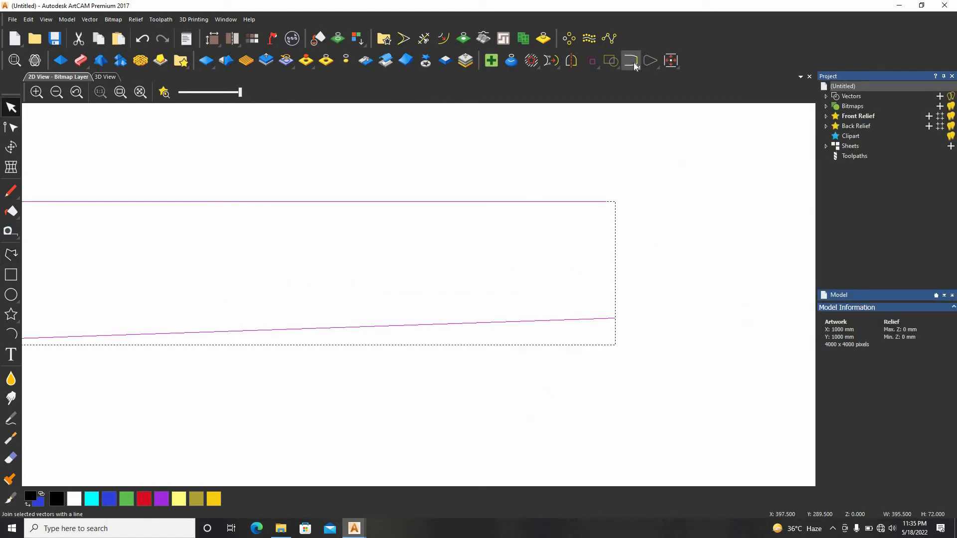
{"action": "right_click", "coordinate": [601, 202]}
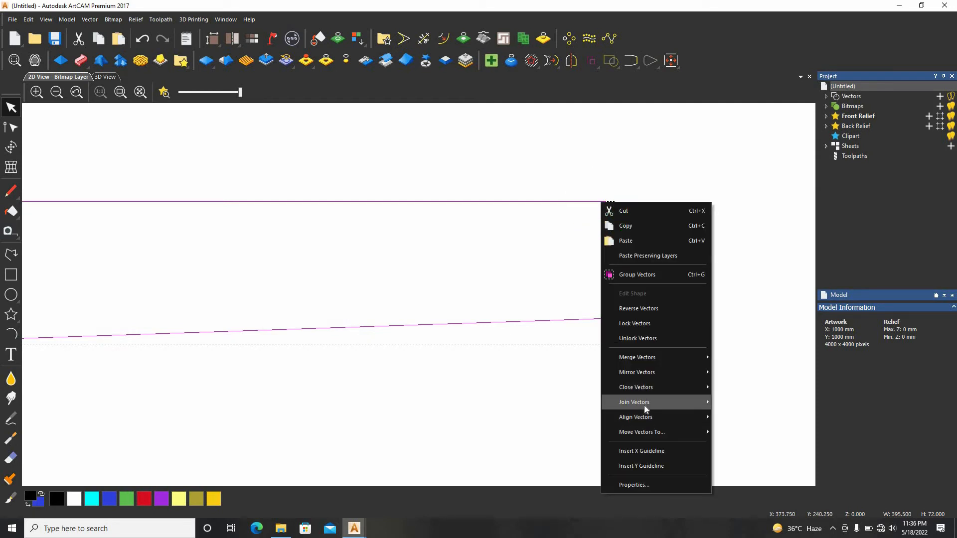
{"action": "mouse_move", "coordinate": [644, 404]}
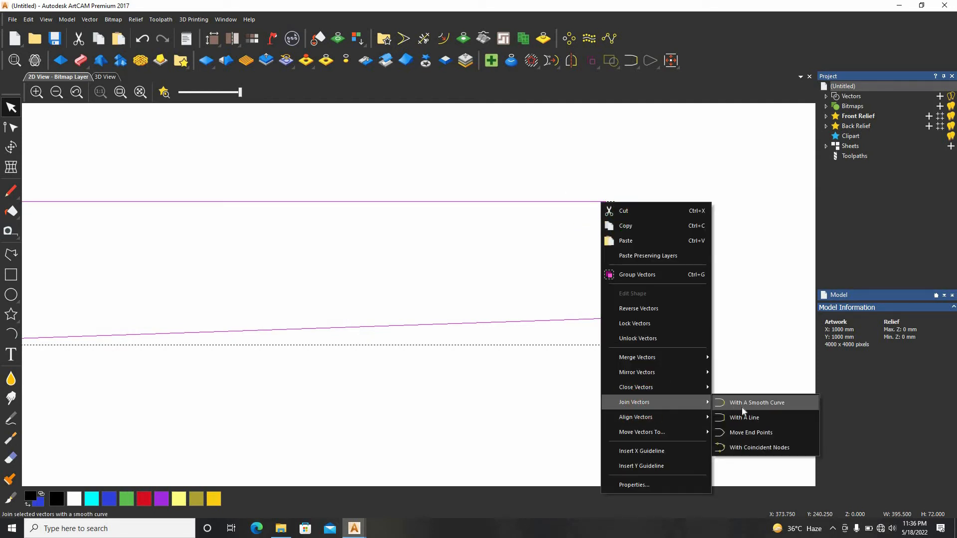
{"action": "left_click", "coordinate": [741, 404]}
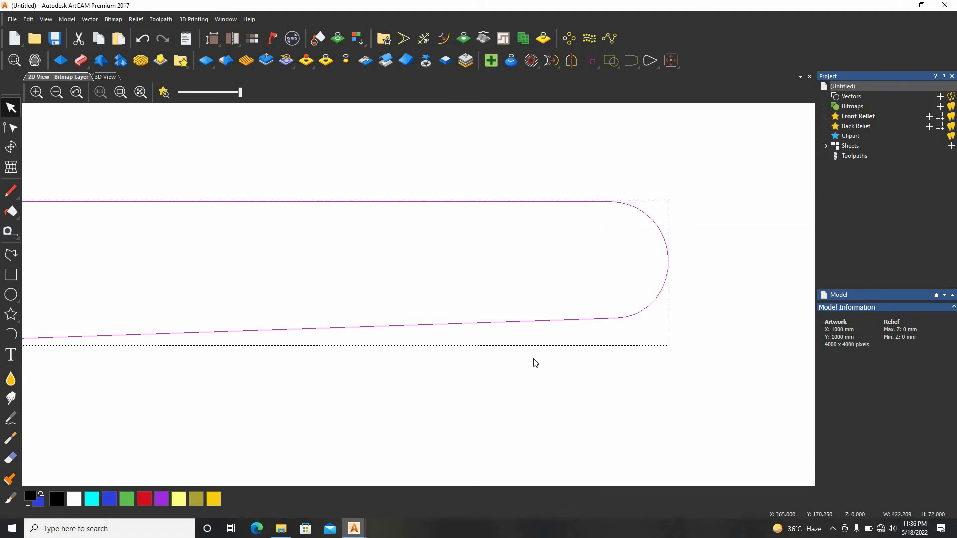
{"action": "key", "text": "ctrl+z"}
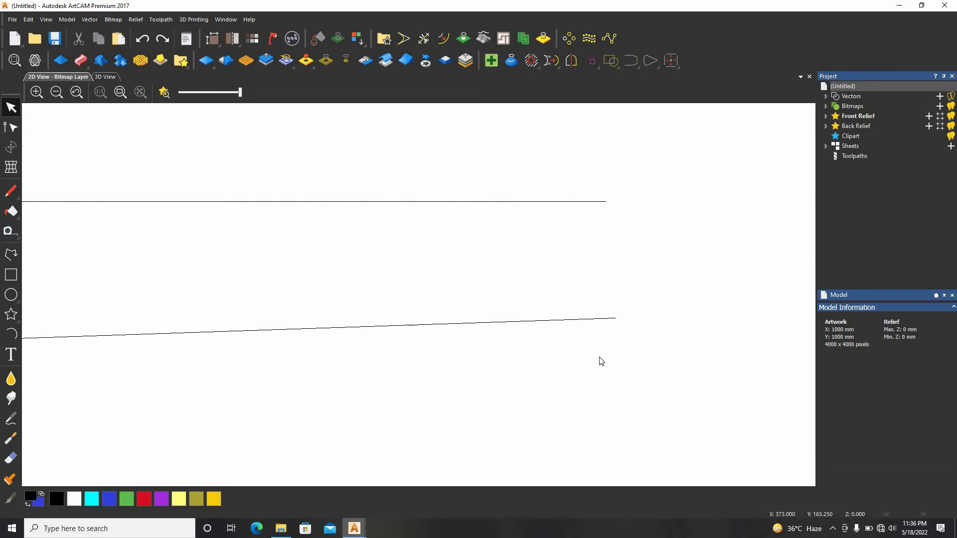
{"action": "key", "text": "ctrl+y"}
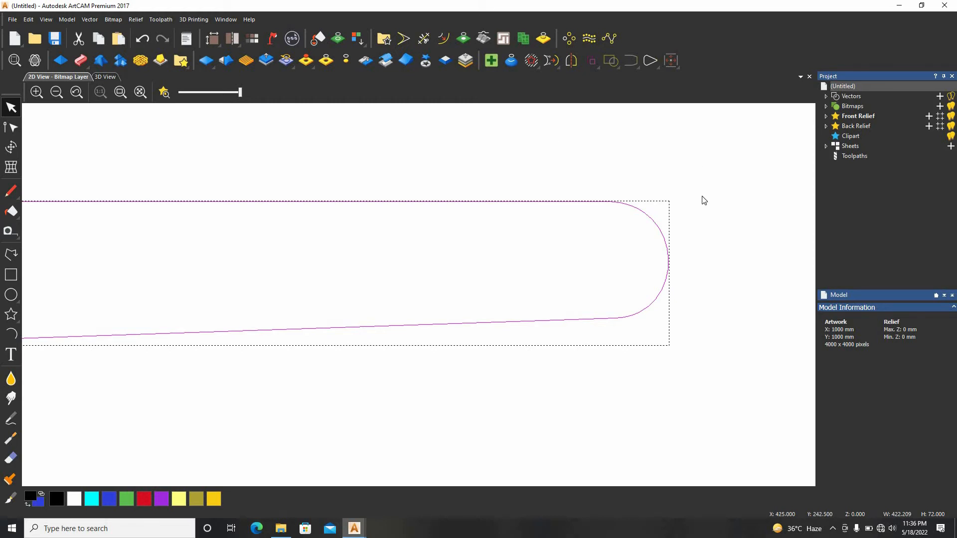
{"action": "key", "text": "ctrl+z"}
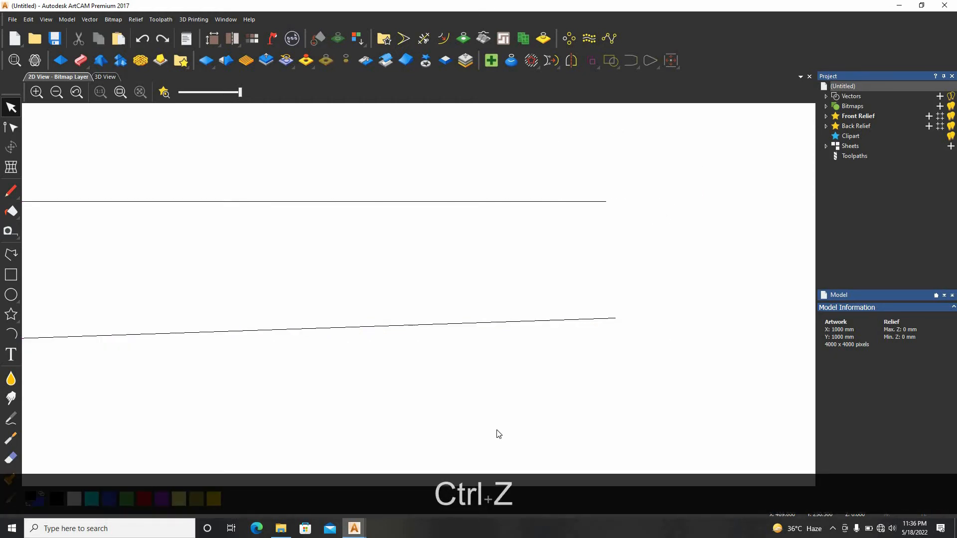
Try joining the two lines at their right ends with a straight line, and undo it
{"action": "left_click_drag", "start_coordinate": [494, 421], "coordinate": [672, 182]}
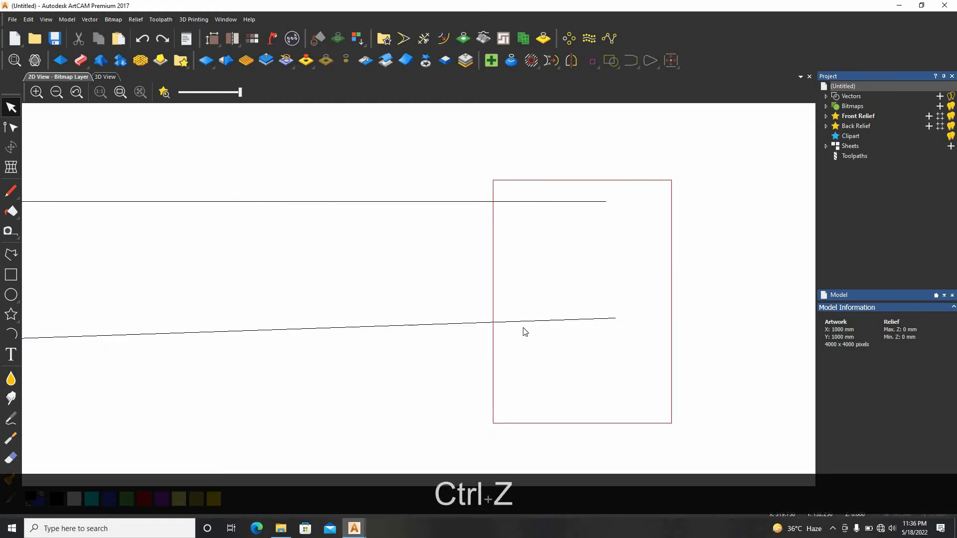
{"action": "left_click", "coordinate": [636, 71]}
{"action": "left_click", "coordinate": [630, 85]}
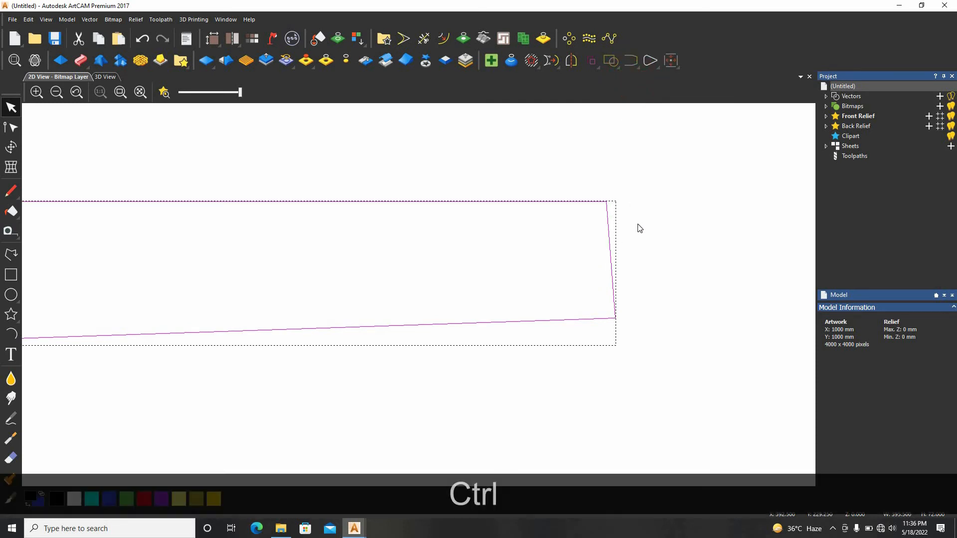
{"action": "key", "text": "ctrl+z"}
Try joining the two lines by moving their end points and closing the resulting vector by moving its ends, and undo both operations
{"action": "left_click_drag", "start_coordinate": [491, 371], "coordinate": [643, 187]}
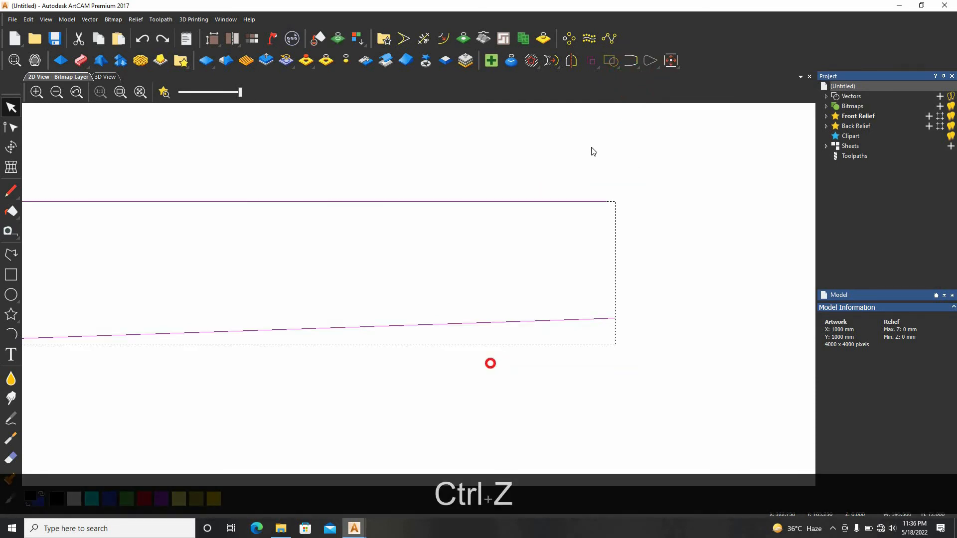
{"action": "left_click", "coordinate": [631, 68]}
{"action": "left_click", "coordinate": [631, 141]}
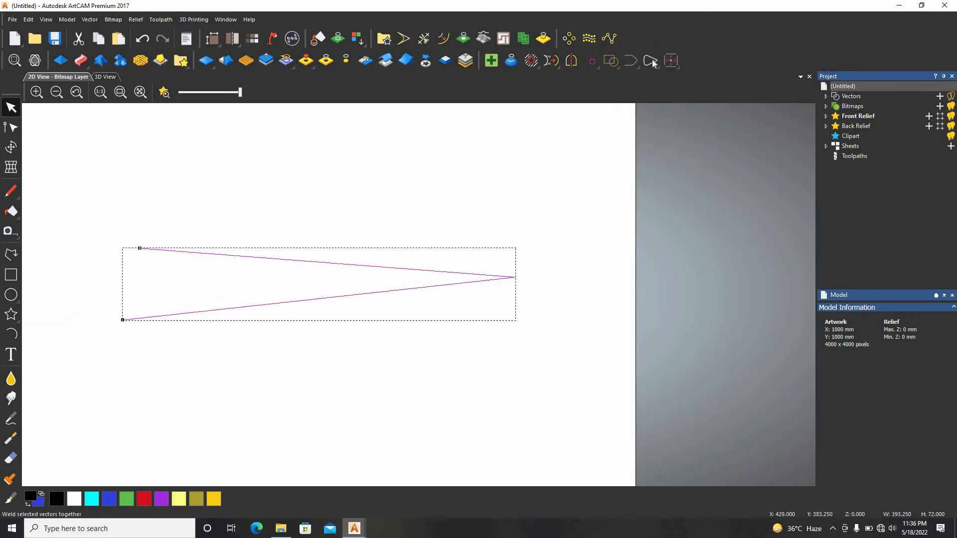
{"action": "left_click", "coordinate": [652, 59]}
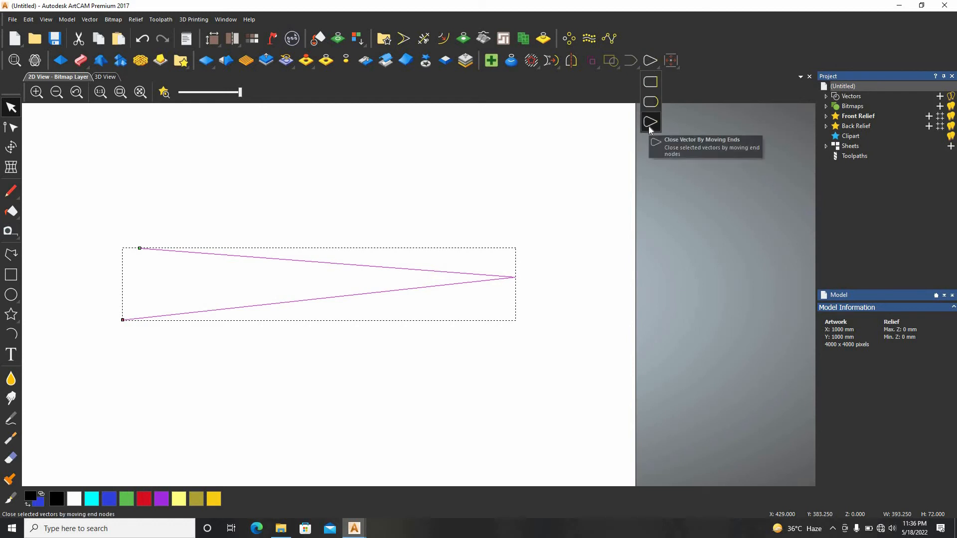
{"action": "left_click", "coordinate": [648, 126]}
{"action": "key", "text": "ctrl+z"}
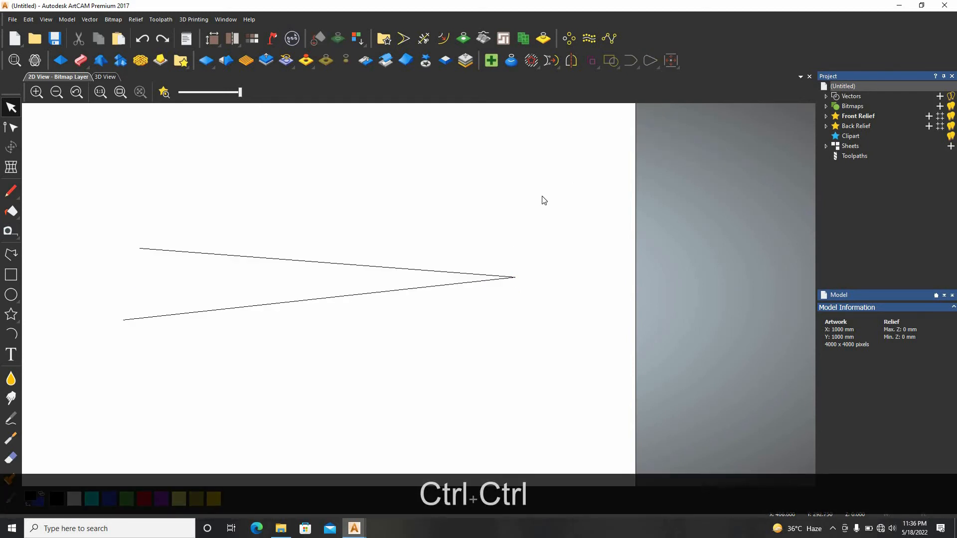
{"action": "key", "text": "ctrl+z"}
Join the two lines at their right ends with a smooth curve
{"action": "left_click_drag", "start_coordinate": [565, 192], "coordinate": [444, 339]}
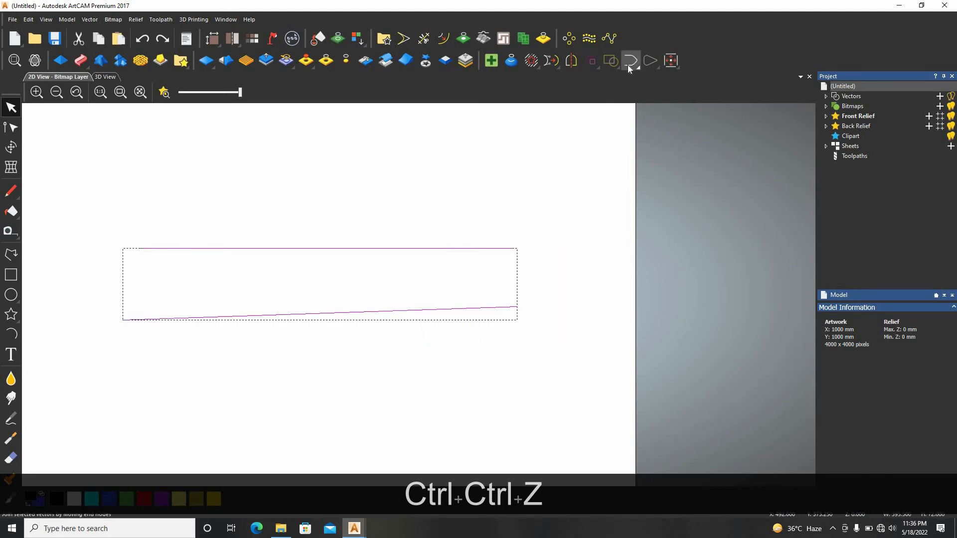
{"action": "left_click", "coordinate": [627, 65]}
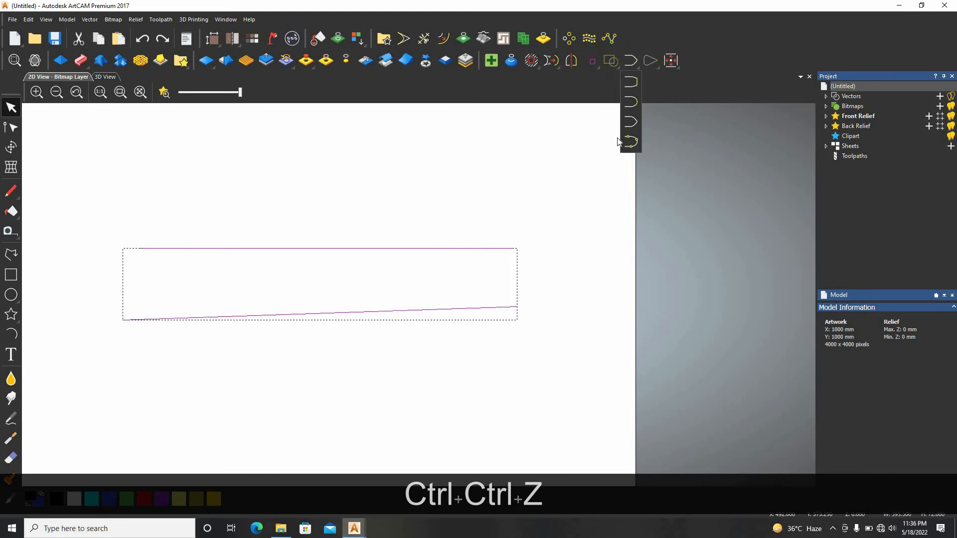
{"action": "left_click", "coordinate": [633, 103]}
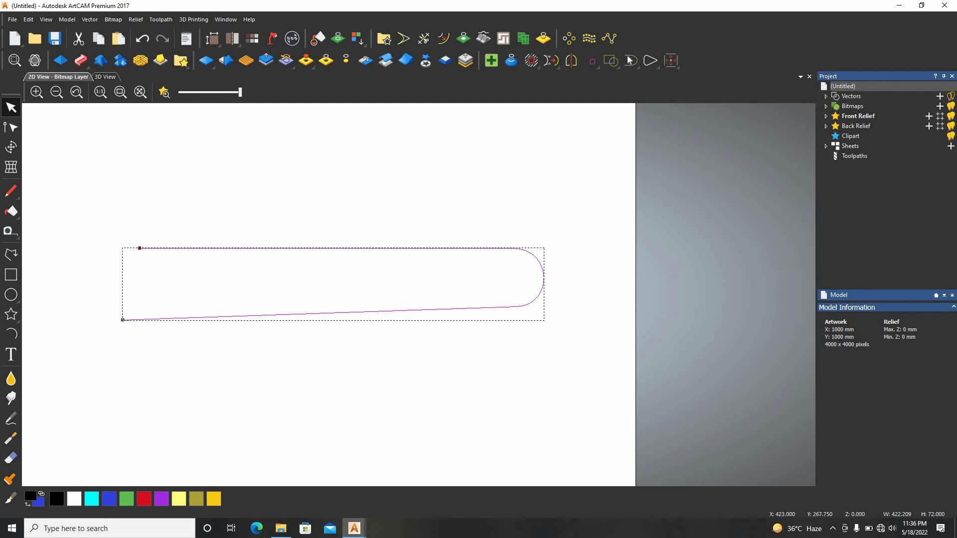
Try closing the open left end of the joined vector with a smooth curve, and undo it
{"action": "right_click", "coordinate": [456, 249]}
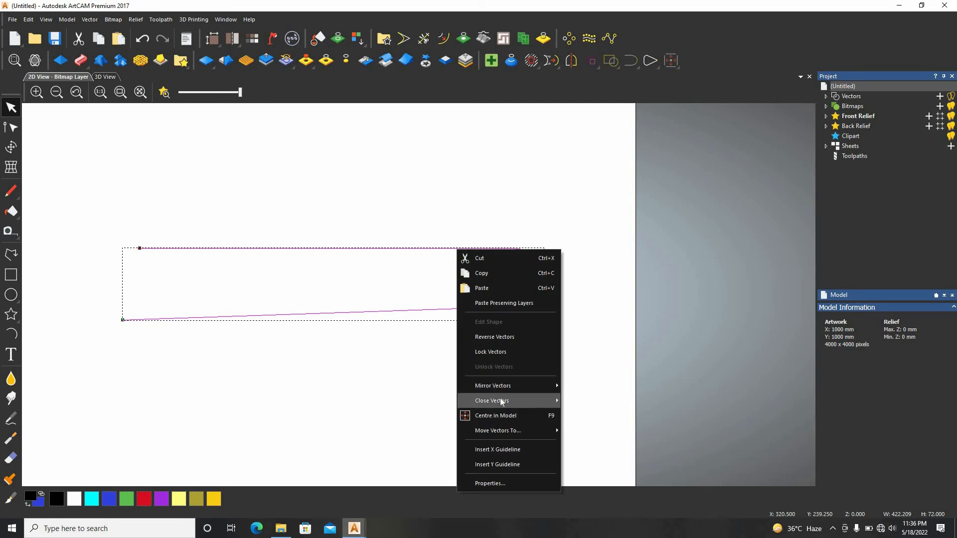
{"action": "mouse_move", "coordinate": [499, 401]}
{"action": "left_click", "coordinate": [595, 402]}
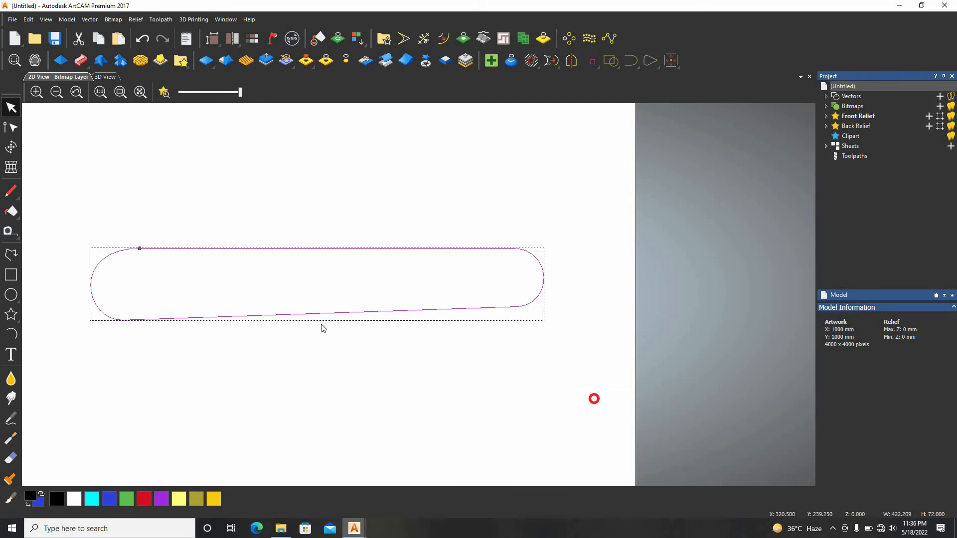
{"action": "scroll", "coordinate": [101, 293], "scroll_direction": "up", "scroll_amount": 2}
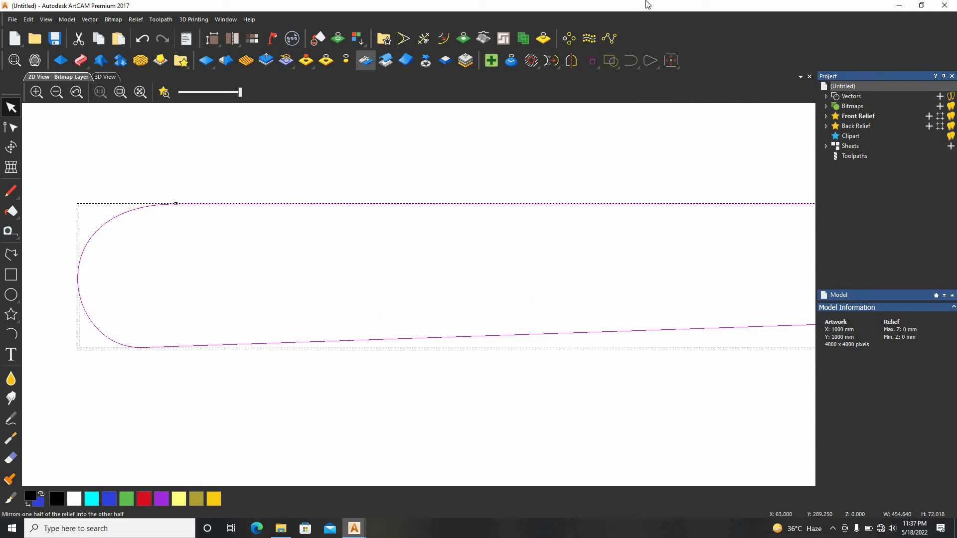
{"action": "key", "text": "ctrl+z"}
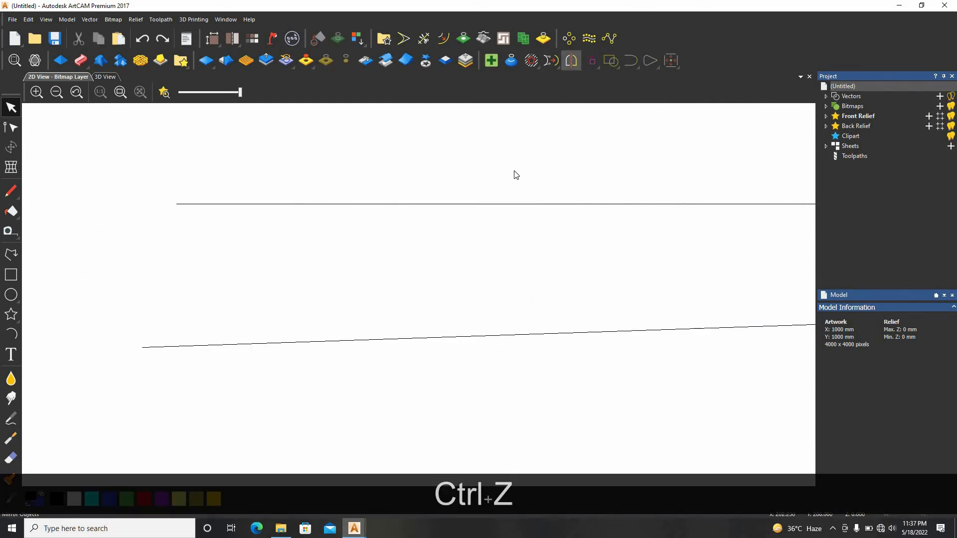
Try closing the joined vector by moving its end nodes together, and undo it
{"action": "mouse_move", "coordinate": [652, 61]}
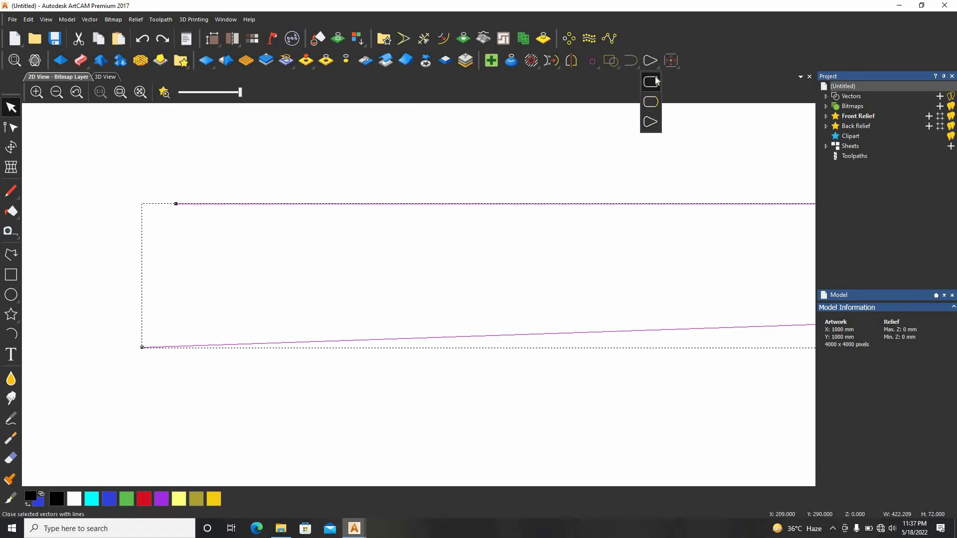
{"action": "left_click", "coordinate": [651, 122]}
{"action": "scroll", "coordinate": [531, 258], "scroll_direction": "down", "scroll_amount": 3}
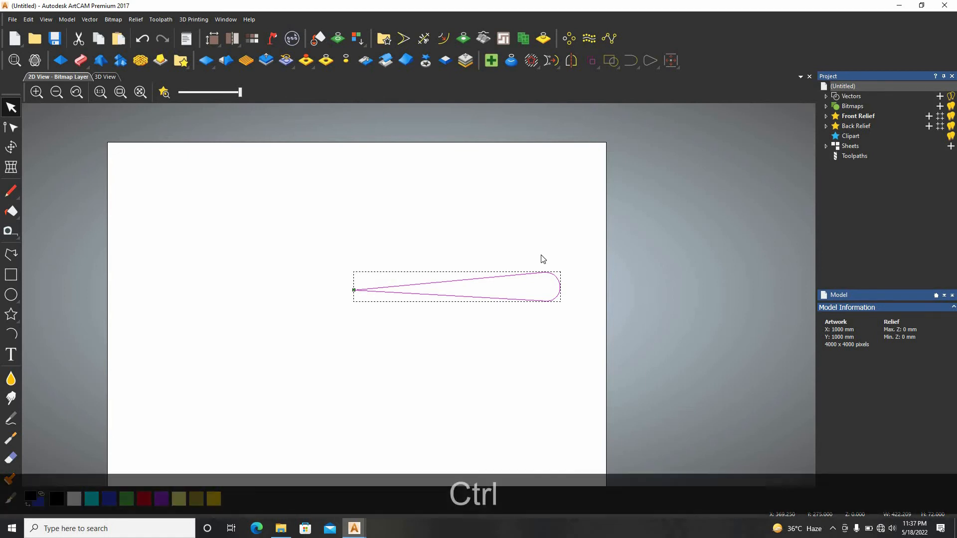
{"action": "key", "text": "ctrl+z"}
Delete the joined open vector from the artwork
{"action": "left_click_drag", "start_coordinate": [542, 215], "coordinate": [479, 329]}
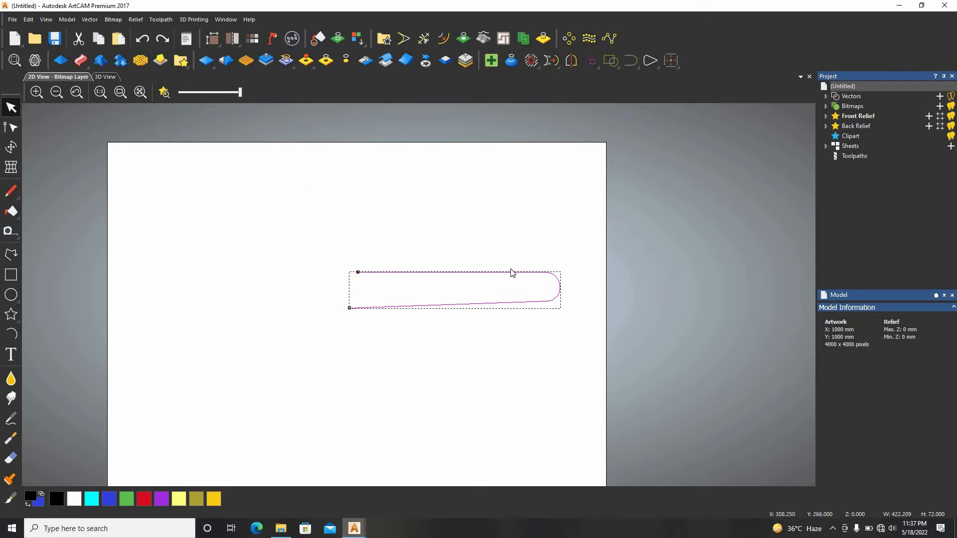
{"action": "key", "text": "Delete"}
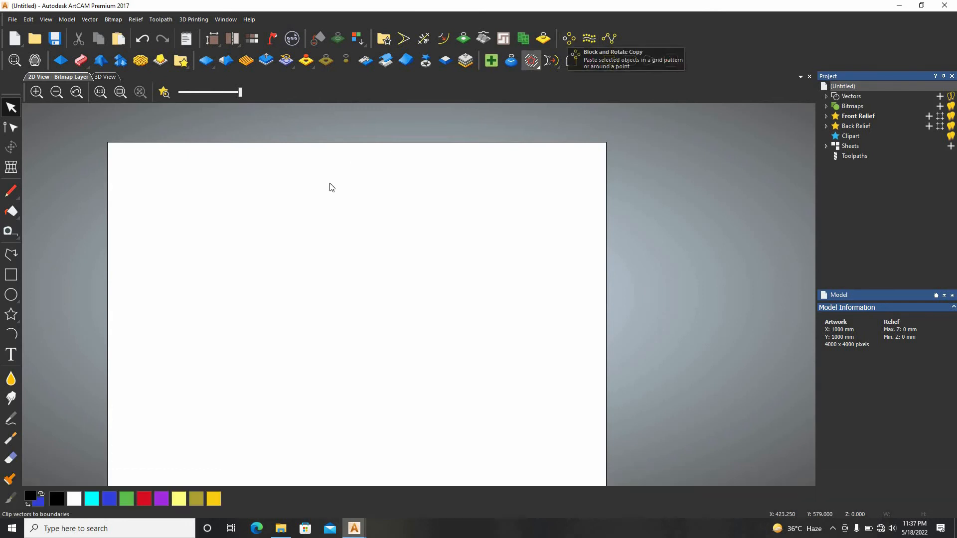
Draw a circle about 70 mm in diameter near the upper part of the artwork
{"action": "left_click", "coordinate": [11, 295]}
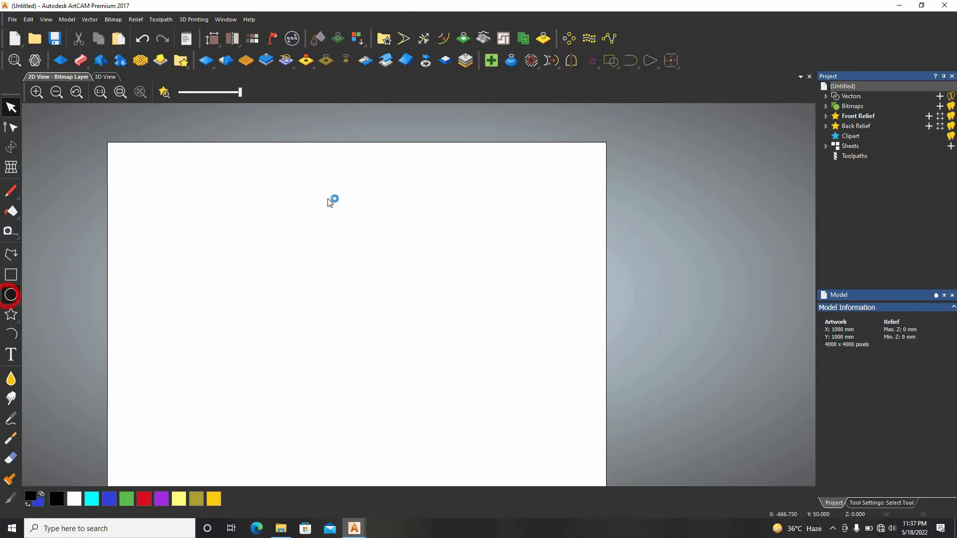
{"action": "left_click", "coordinate": [401, 160]}
{"action": "left_click", "coordinate": [361, 218]}
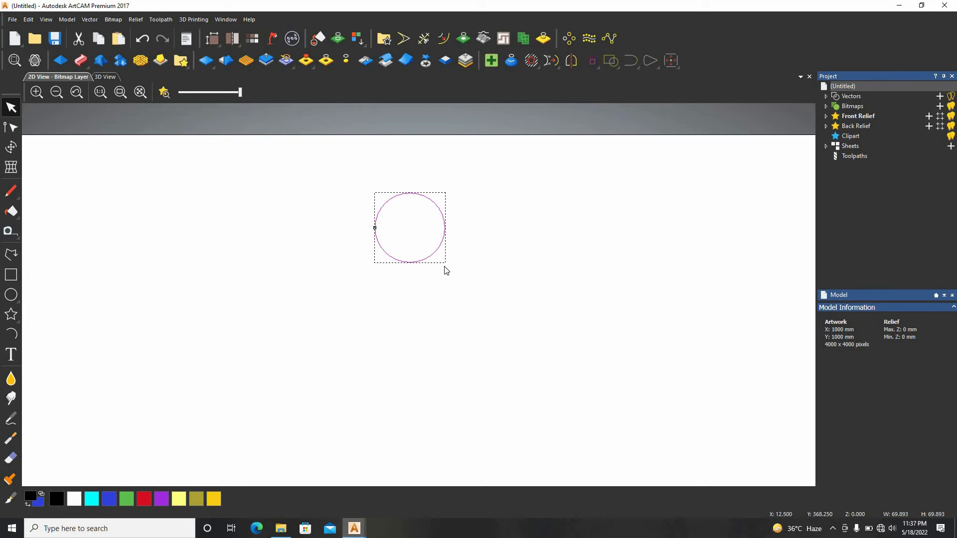
Start Block and Rotate Copy with the Block copy type, and draw a rectangle about 43 by 25 mm below the circle
{"action": "left_click", "coordinate": [569, 37]}
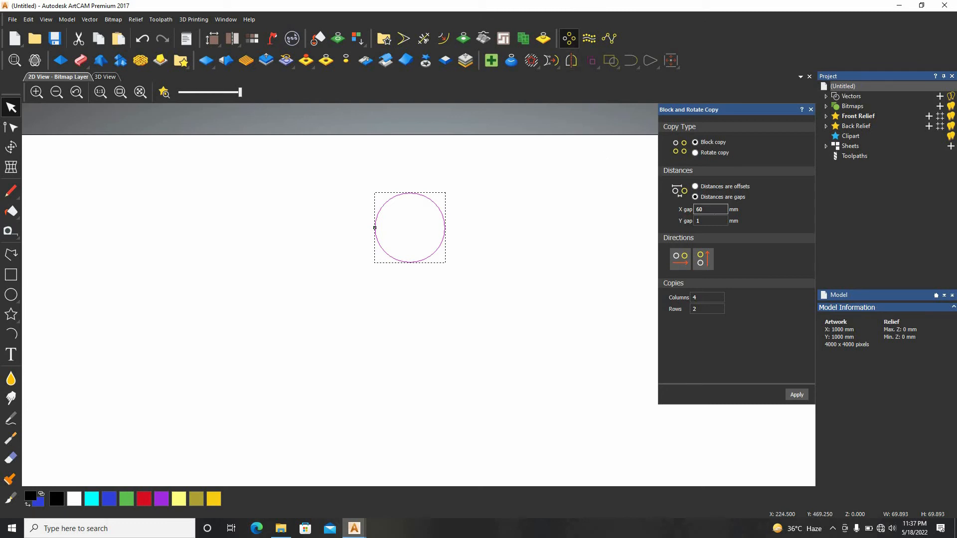
{"action": "left_click", "coordinate": [695, 143]}
{"action": "left_click", "coordinate": [11, 275]}
{"action": "left_click_drag", "start_coordinate": [445, 324], "coordinate": [403, 349]}
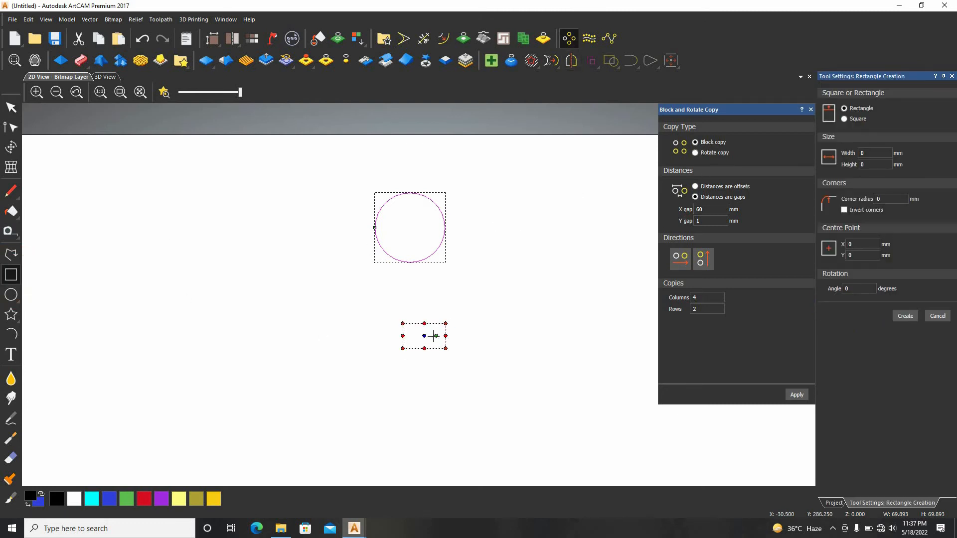
{"action": "key", "text": "Escape"}
{"action": "scroll", "coordinate": [436, 349], "scroll_direction": "up", "scroll_amount": 3}
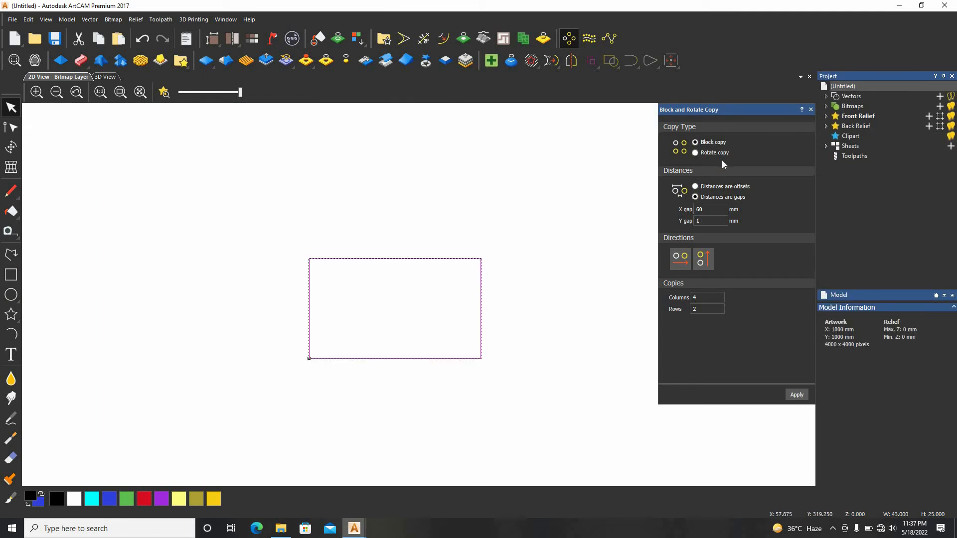
Block-copy the rectangle into 5 columns and 2 rows with an X gap of 2 mm and a Y gap of 1 mm
{"action": "left_click", "coordinate": [710, 209]}
{"action": "type", "text": "2"}
{"action": "scroll", "coordinate": [544, 308], "scroll_direction": "down", "scroll_amount": 1}
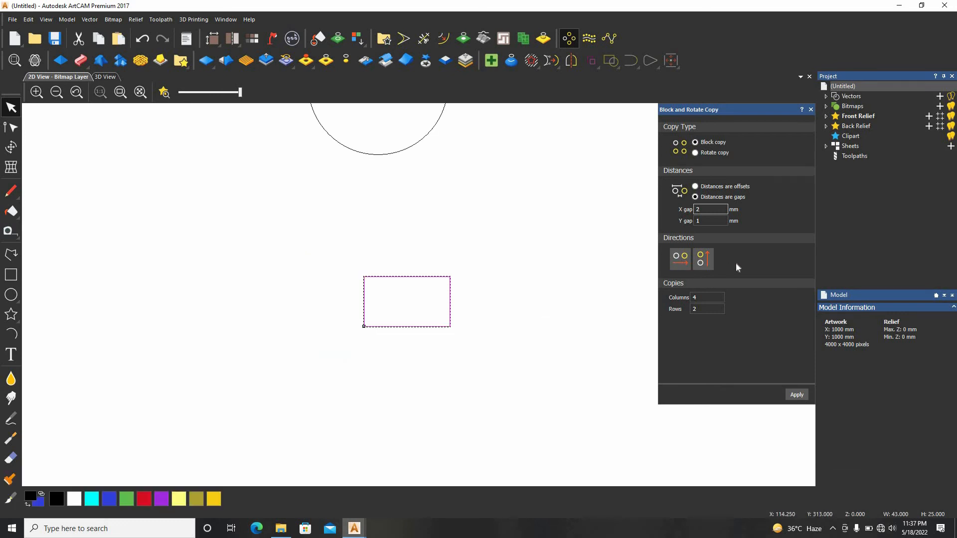
{"action": "left_click", "coordinate": [614, 303]}
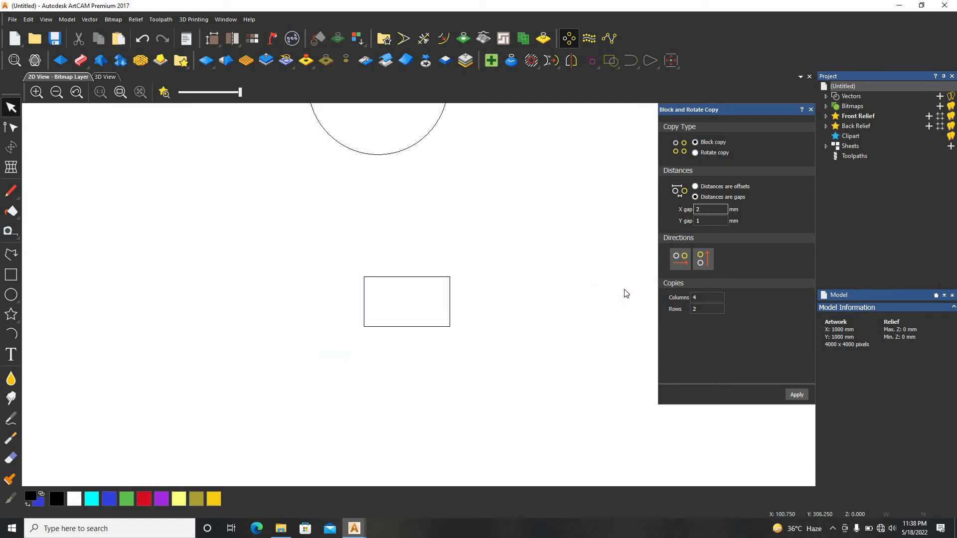
{"action": "left_click", "coordinate": [700, 255]}
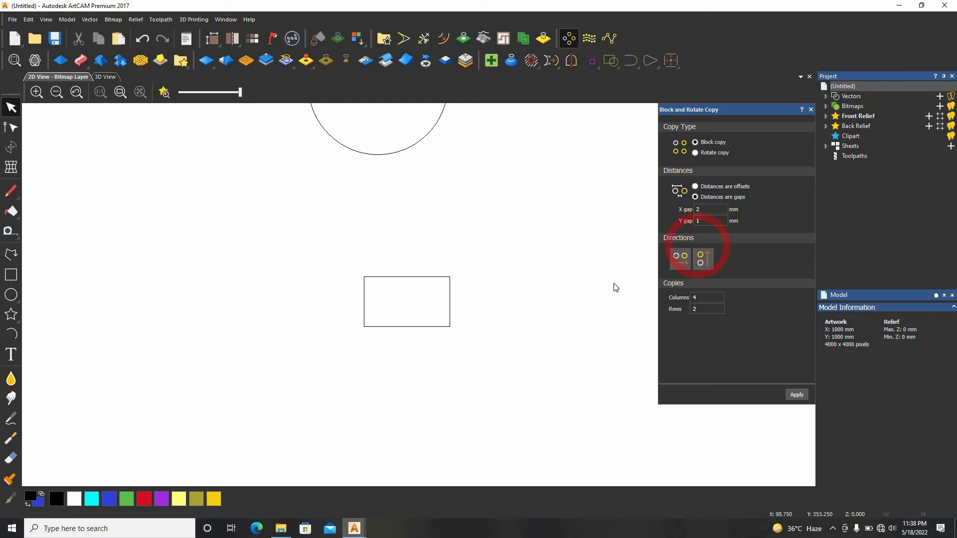
{"action": "left_click_drag", "start_coordinate": [503, 260], "coordinate": [362, 398]}
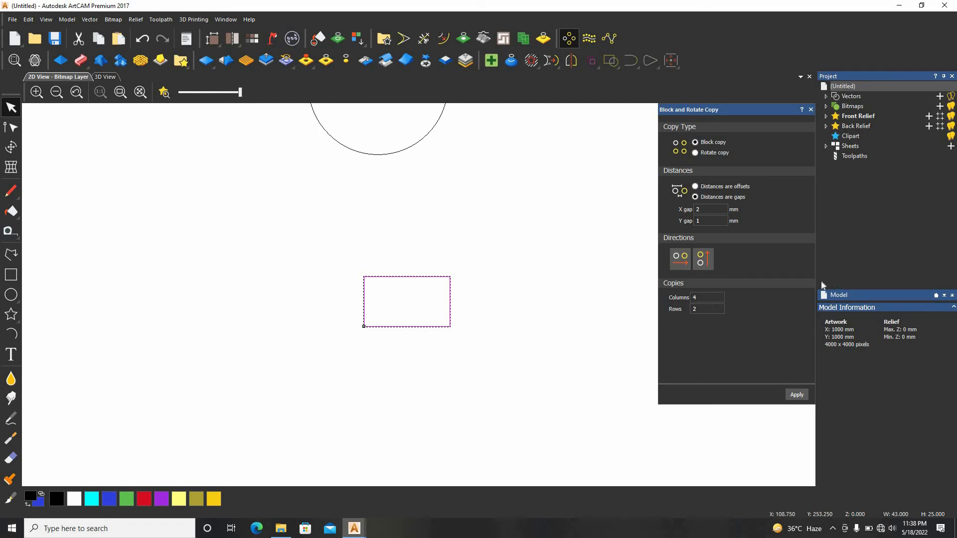
{"action": "left_click", "coordinate": [580, 296]}
{"action": "type", "text": "5"}
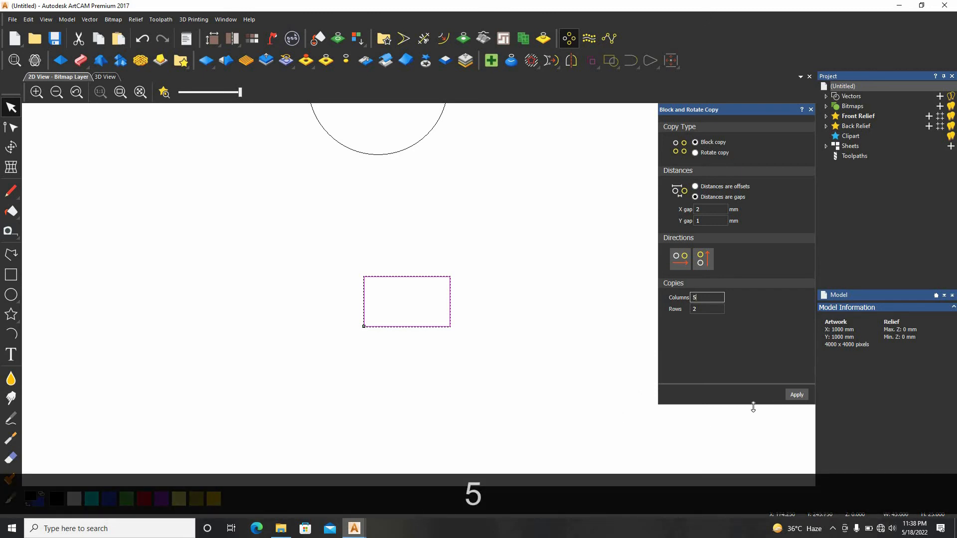
{"action": "left_click", "coordinate": [803, 395]}
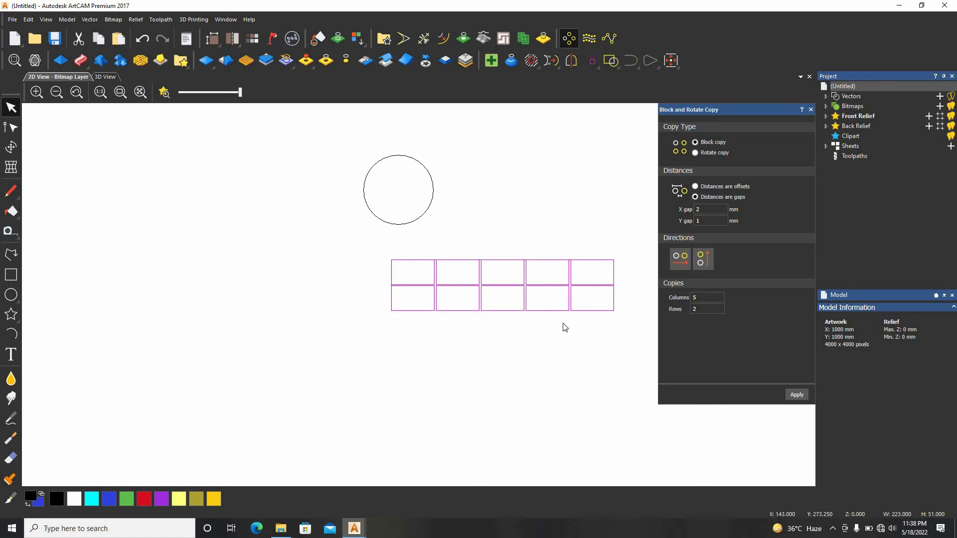
Inspect the gaps between the copied rectangles, and undo the block copy
{"action": "scroll", "coordinate": [583, 276], "scroll_direction": "up", "scroll_amount": 6}
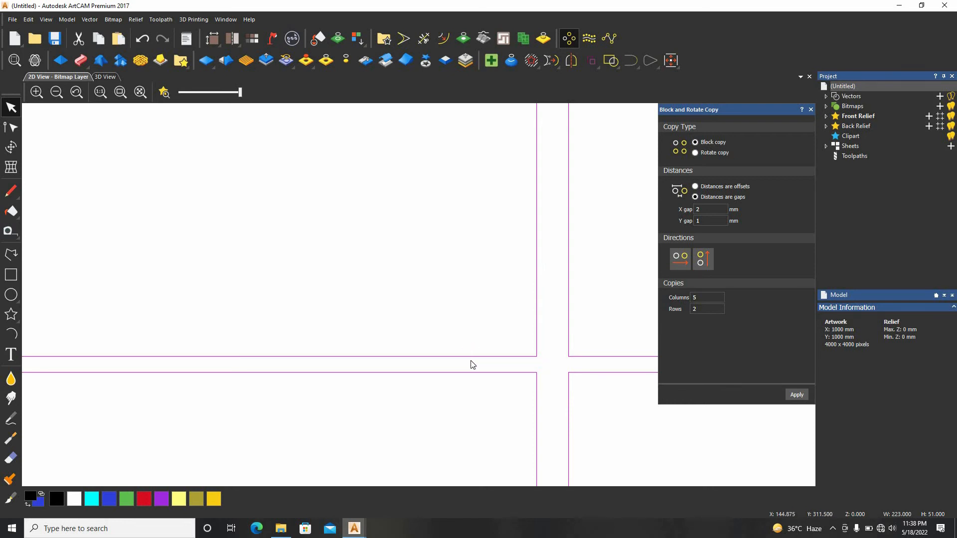
{"action": "middle_click_drag", "start_coordinate": [472, 366], "coordinate": [451, 310]}
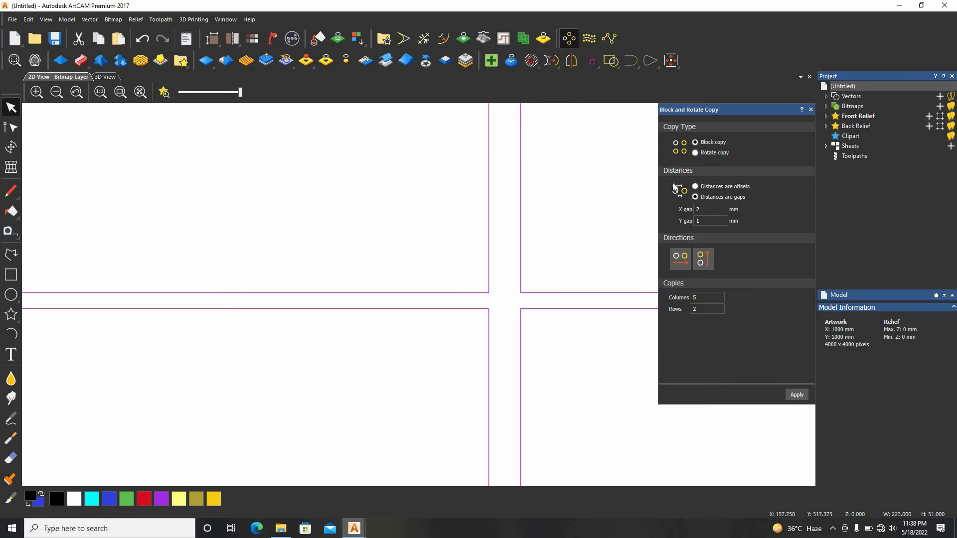
{"action": "left_click", "coordinate": [704, 211]}
{"action": "scroll", "coordinate": [366, 352], "scroll_direction": "down", "scroll_amount": 4}
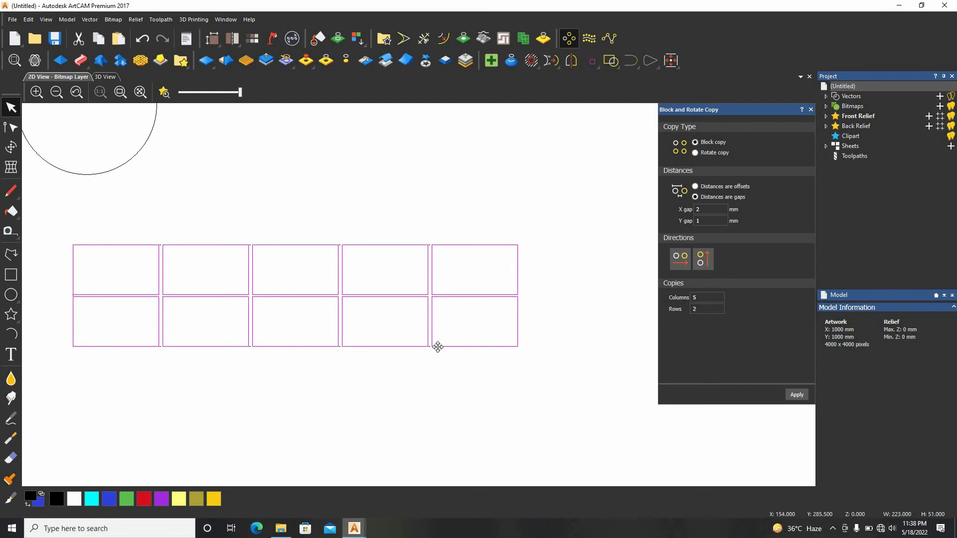
{"action": "key", "text": "ctrl+z"}
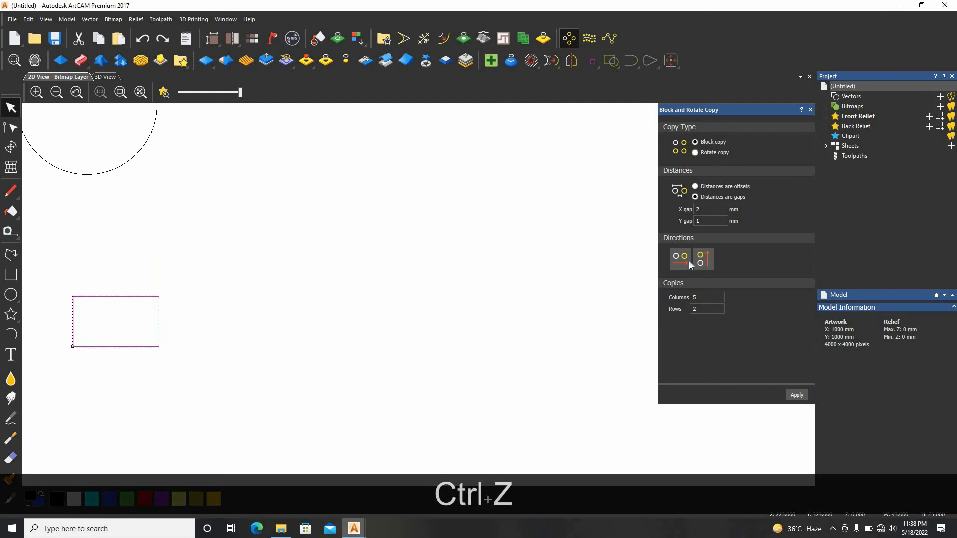
Try block-copying the rectangle leftward and downward into 5 columns and 2 rows, inspect the copies, and undo them
{"action": "left_click", "coordinate": [675, 262]}
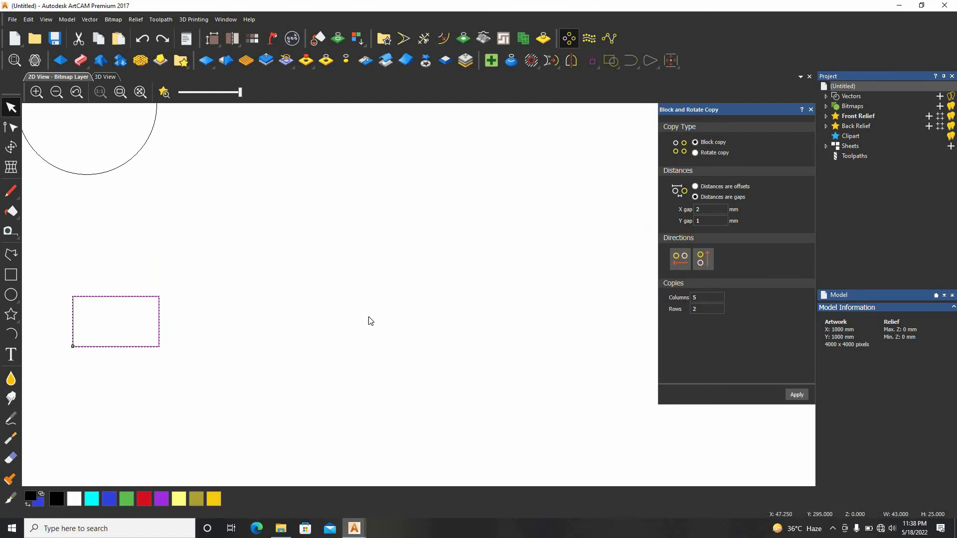
{"action": "left_click", "coordinate": [698, 262]}
{"action": "scroll", "coordinate": [304, 333], "scroll_direction": "down", "scroll_amount": 1}
{"action": "type", "text": "2"}
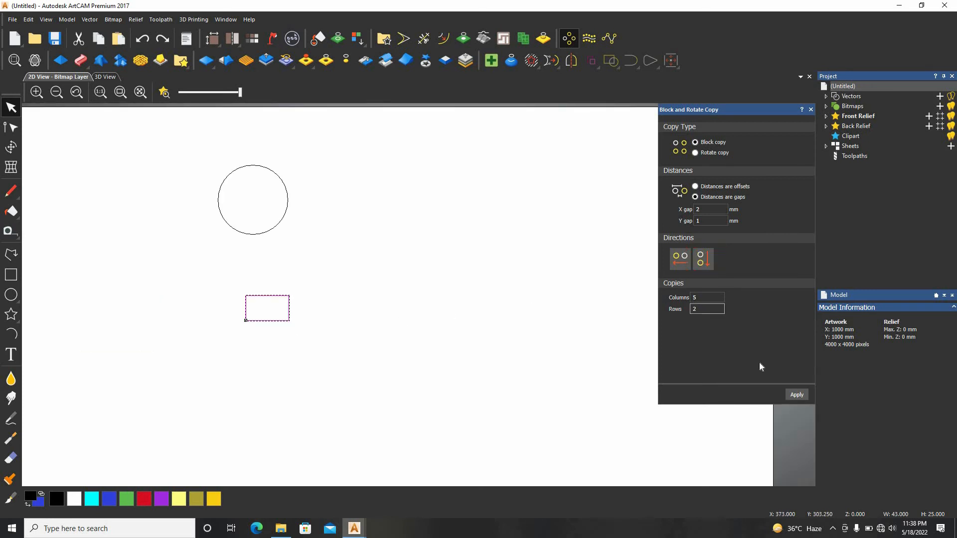
{"action": "left_click", "coordinate": [796, 394]}
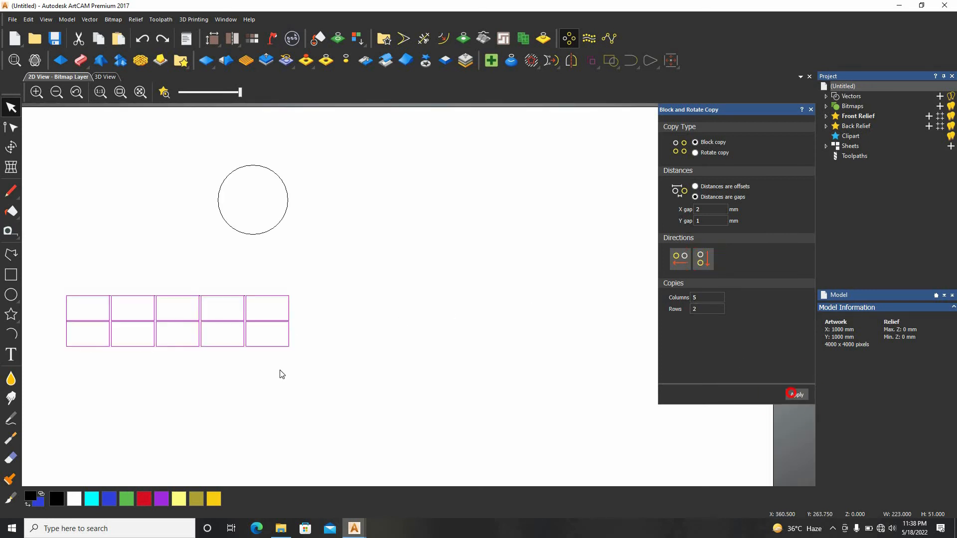
{"action": "scroll", "coordinate": [246, 331], "scroll_direction": "down", "scroll_amount": 1}
{"action": "scroll", "coordinate": [269, 306], "scroll_direction": "up", "scroll_amount": 2}
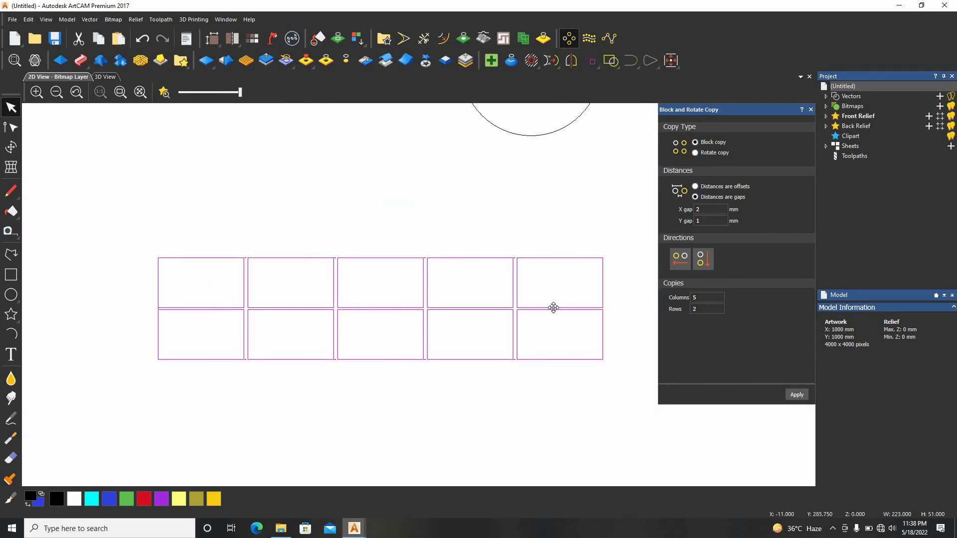
{"action": "scroll", "coordinate": [556, 319], "scroll_direction": "up", "scroll_amount": 1}
{"action": "scroll", "coordinate": [557, 318], "scroll_direction": "up", "scroll_amount": 1}
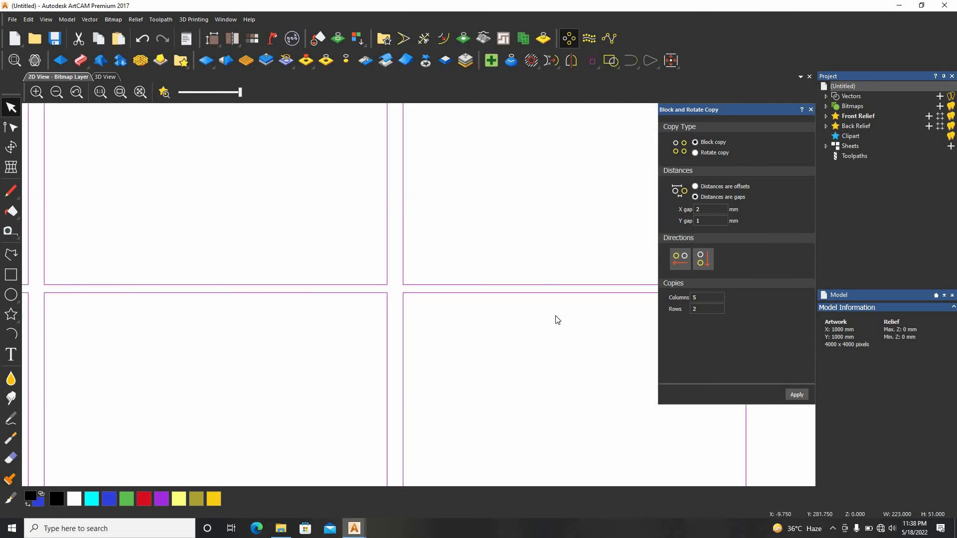
{"action": "scroll", "coordinate": [479, 322], "scroll_direction": "down", "scroll_amount": 2}
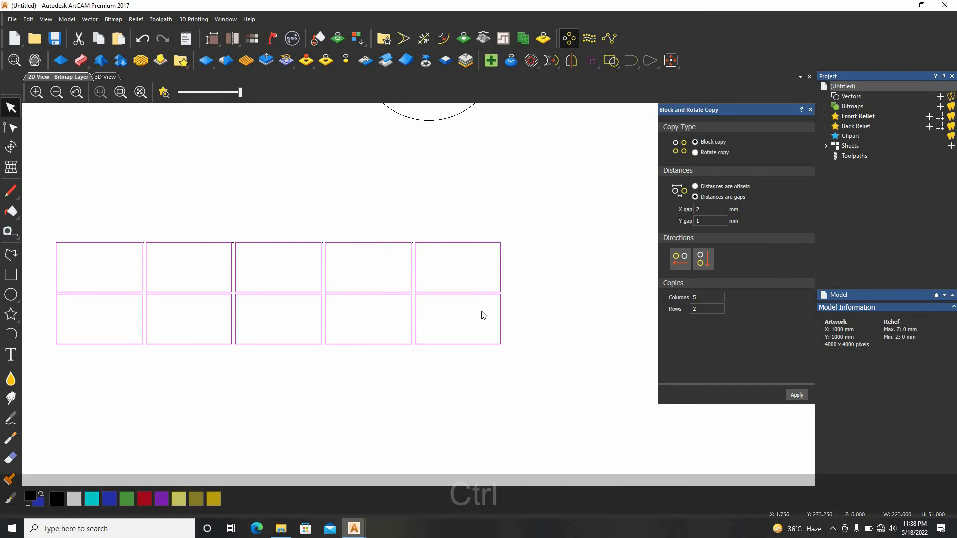
{"action": "key", "text": "ctrl+z"}
Try block-copying the rectangle leftward and downward into 20 columns and 8 rows, and undo it
{"action": "left_click", "coordinate": [701, 307]}
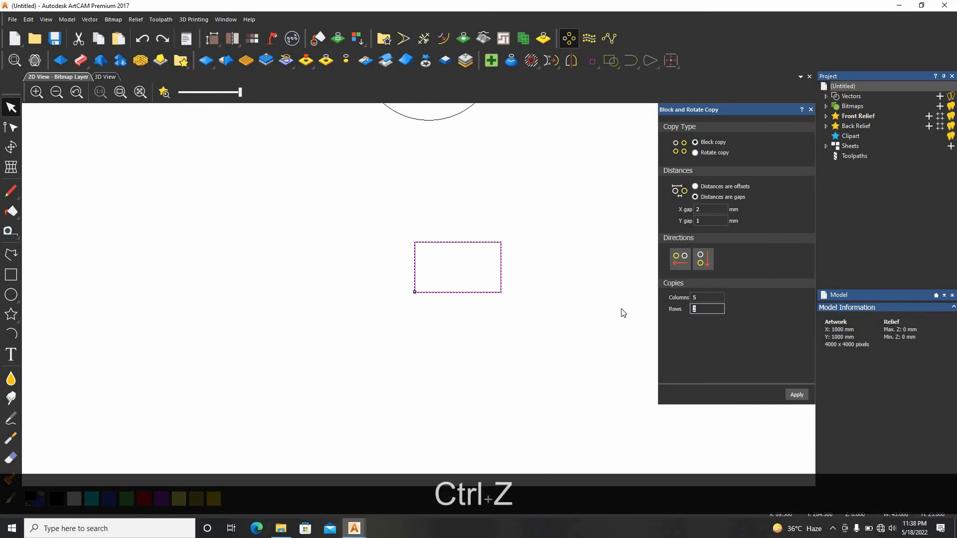
{"action": "type", "text": "8"}
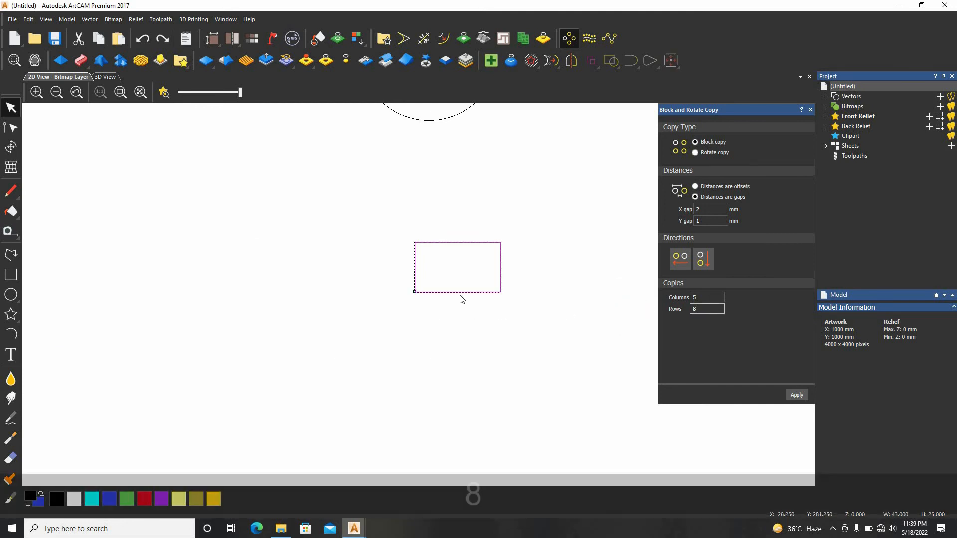
{"action": "left_click", "coordinate": [637, 296]}
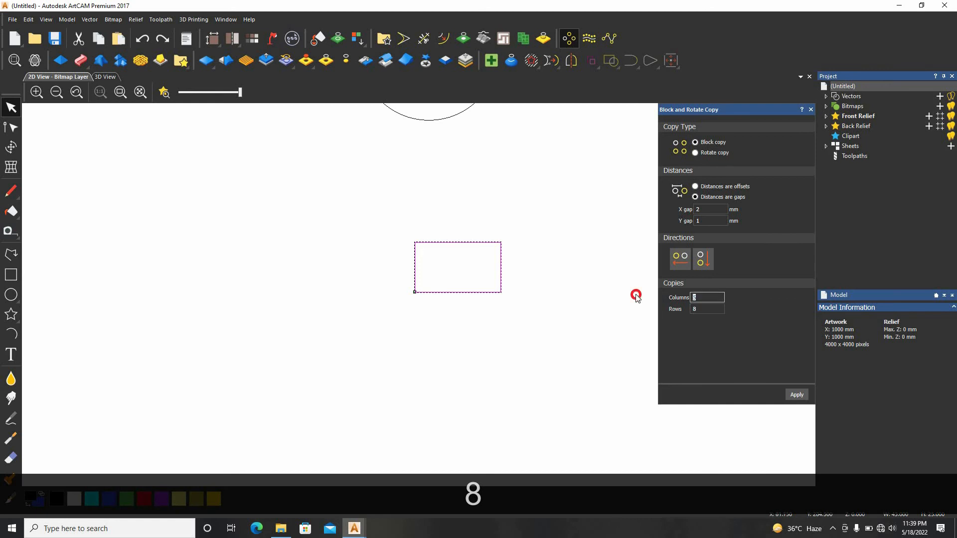
{"action": "type", "text": "20"}
{"action": "scroll", "coordinate": [522, 323], "scroll_direction": "down", "scroll_amount": 1}
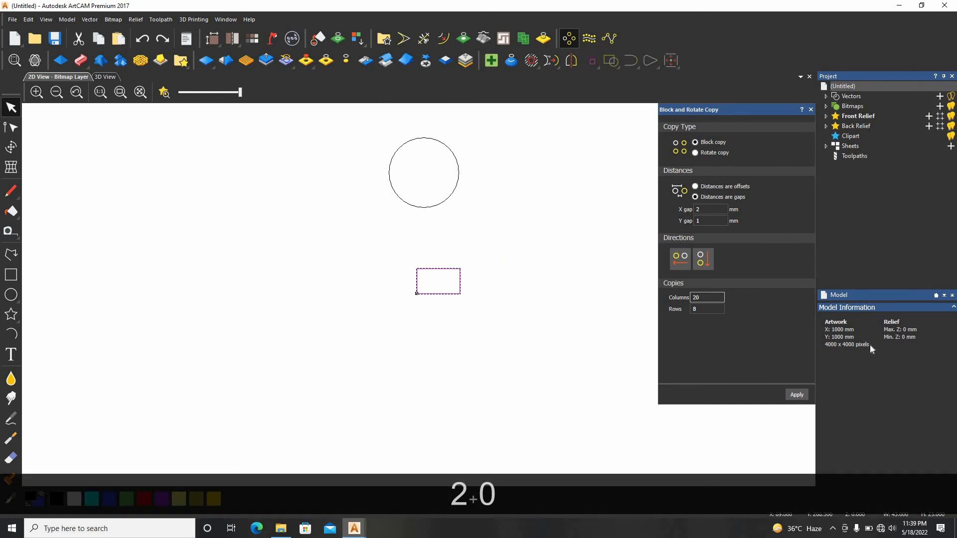
{"action": "left_click", "coordinate": [798, 395]}
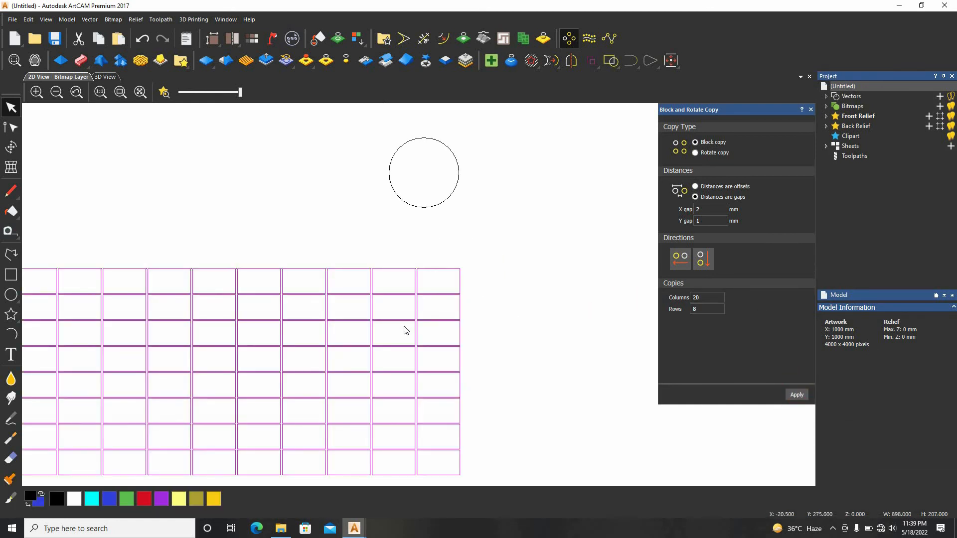
{"action": "scroll", "coordinate": [399, 332], "scroll_direction": "down", "scroll_amount": 1}
{"action": "scroll", "coordinate": [294, 358], "scroll_direction": "down", "scroll_amount": 1}
{"action": "scroll", "coordinate": [297, 352], "scroll_direction": "up", "scroll_amount": 1}
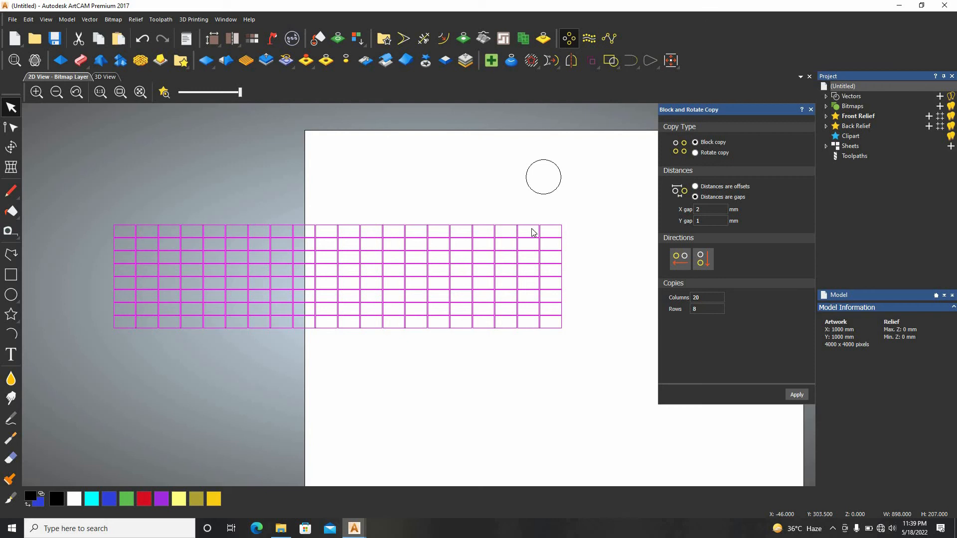
{"action": "key", "text": "Delete"}
{"action": "key", "text": "ctrl+z"}
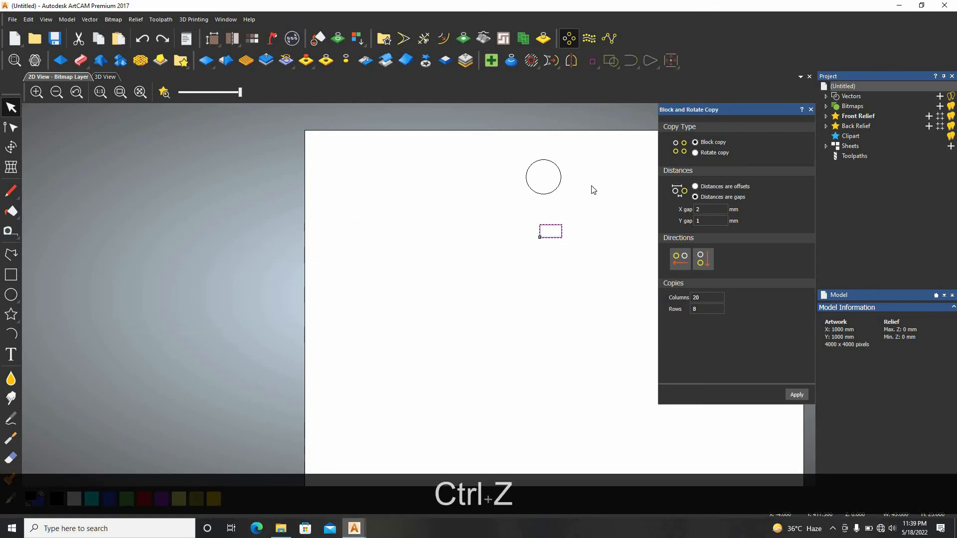
Rotate-copy the rectangle into 15 objects over a total angle of 180 degrees around a centre picked at X -33, Y 250 mm
{"action": "scroll", "coordinate": [584, 218], "scroll_direction": "up", "scroll_amount": 1}
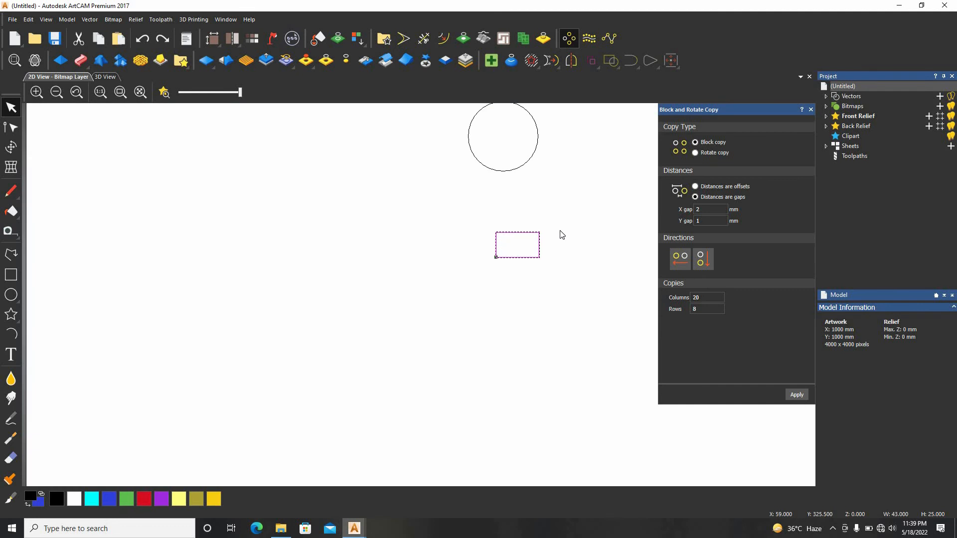
{"action": "left_click", "coordinate": [694, 153]}
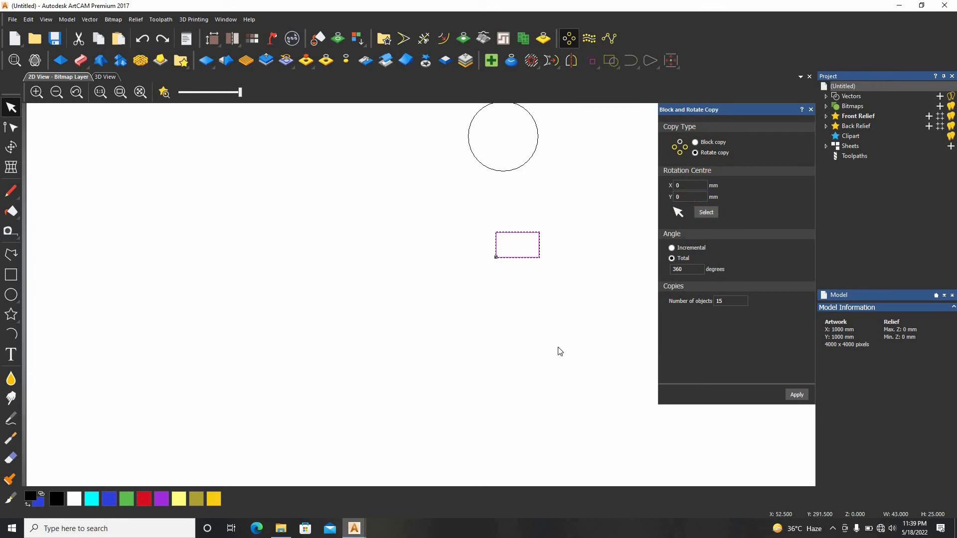
{"action": "left_click", "coordinate": [707, 213]}
{"action": "left_click", "coordinate": [491, 293]}
{"action": "left_click", "coordinate": [693, 270]}
{"action": "left_click_drag", "start_coordinate": [648, 270], "coordinate": [646, 269]}
{"action": "type", "text": "180"}
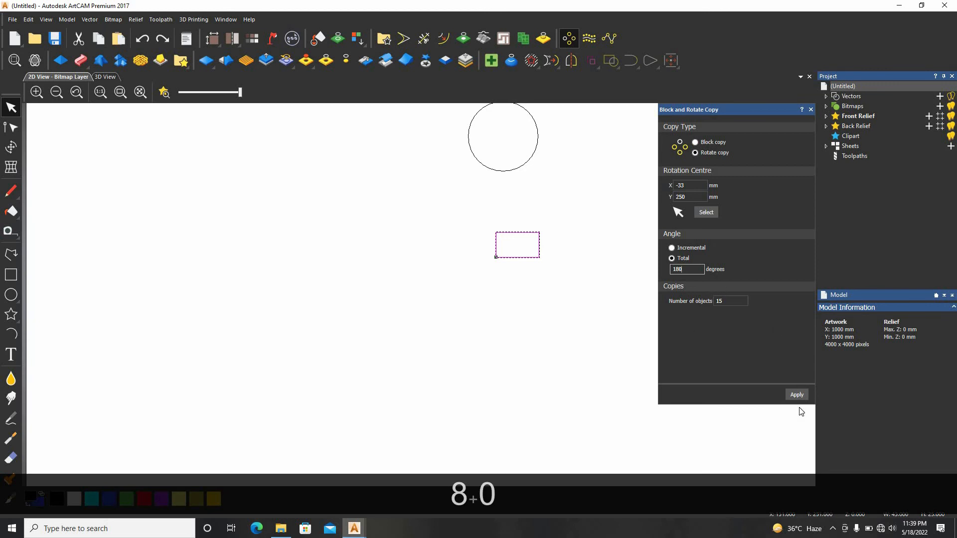
{"action": "left_click", "coordinate": [795, 394]}
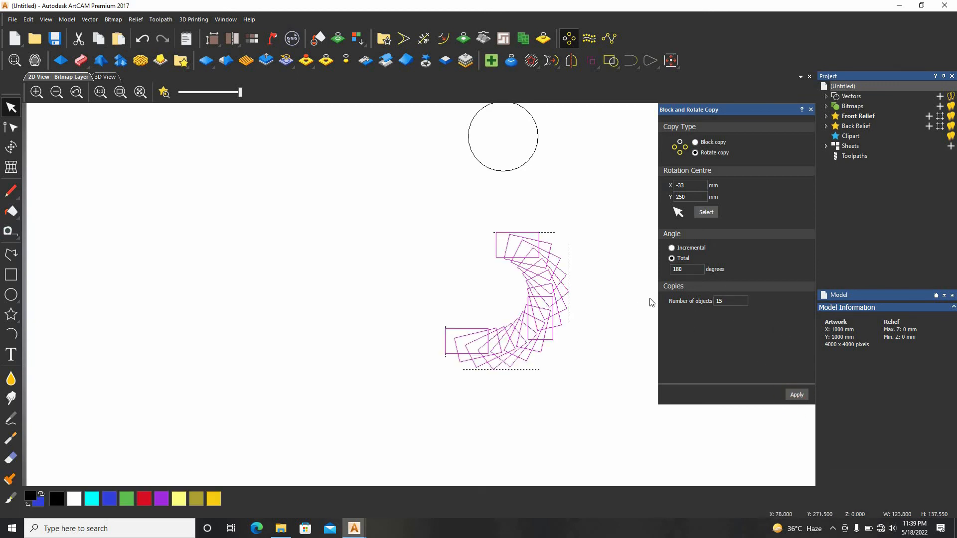
{"action": "scroll", "coordinate": [524, 287], "scroll_direction": "up", "scroll_amount": 2}
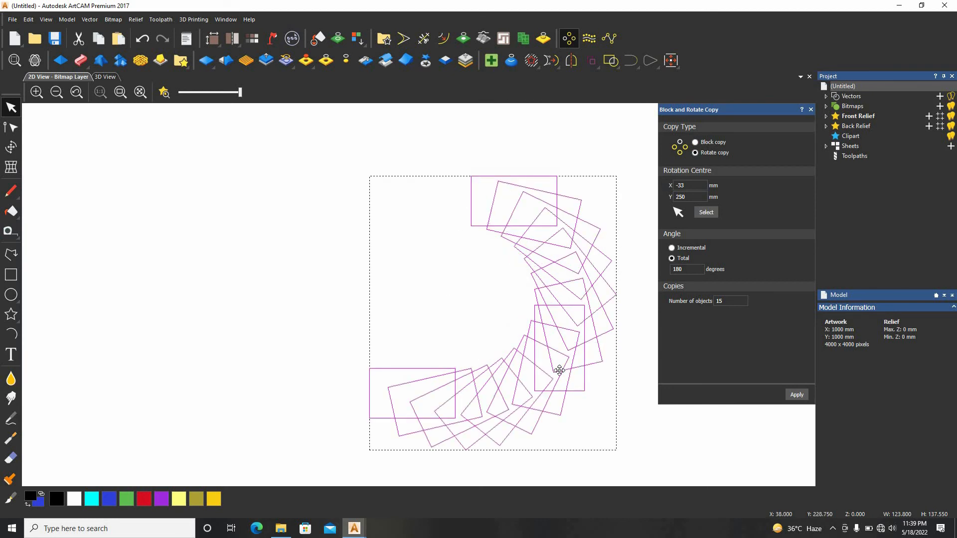
{"action": "scroll", "coordinate": [512, 277], "scroll_direction": "down", "scroll_amount": 2}
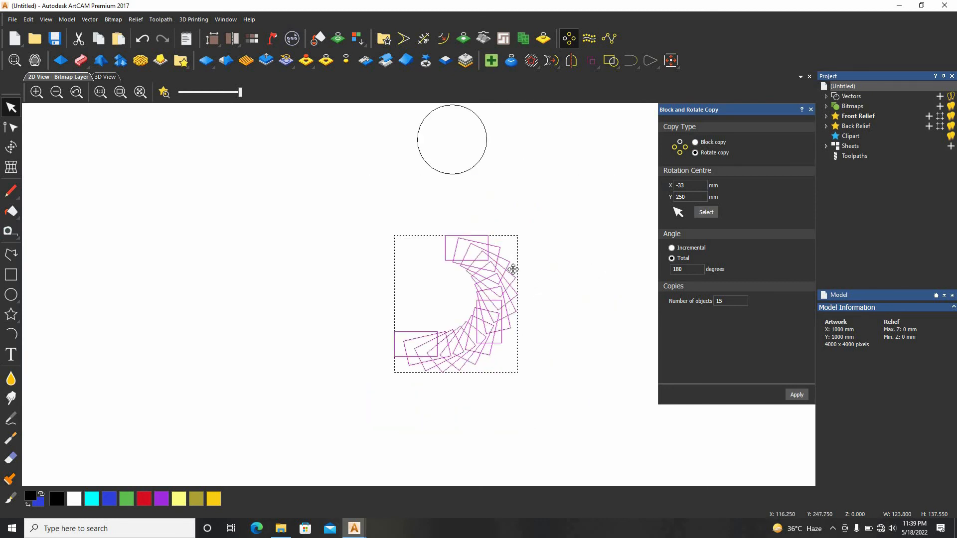
{"action": "scroll", "coordinate": [500, 132], "scroll_direction": "up", "scroll_amount": 2}
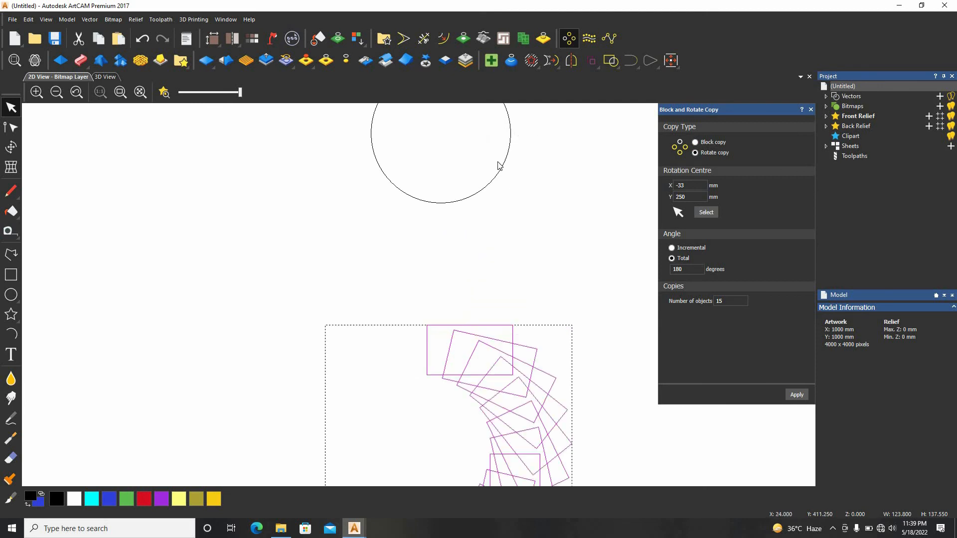
Select the circle above the rotated rectangles and set the rotate copy's total angle to 360 degrees
{"action": "left_click", "coordinate": [497, 161]}
{"action": "scroll", "coordinate": [497, 161], "scroll_direction": "down", "scroll_amount": 2}
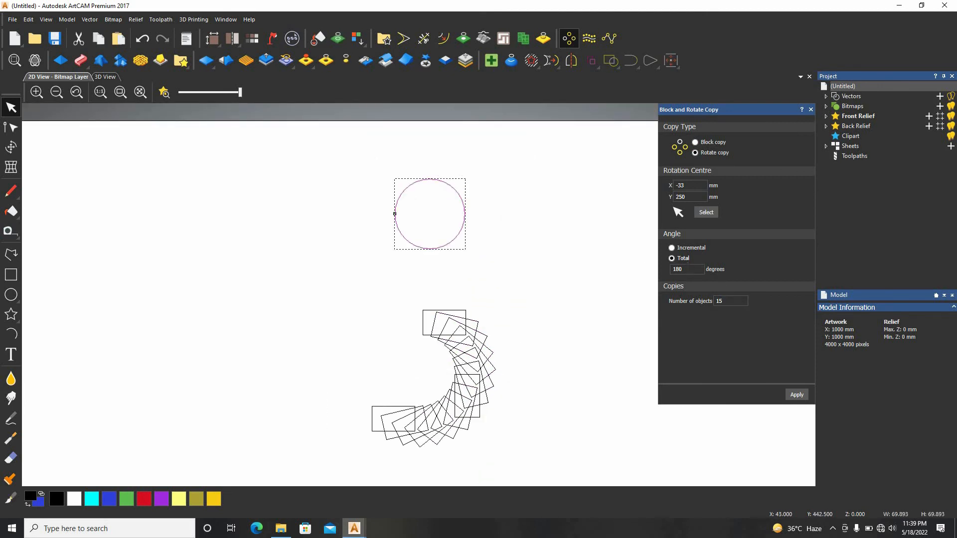
{"action": "left_click_drag", "start_coordinate": [686, 270], "coordinate": [638, 269]}
{"action": "type", "text": "360"}
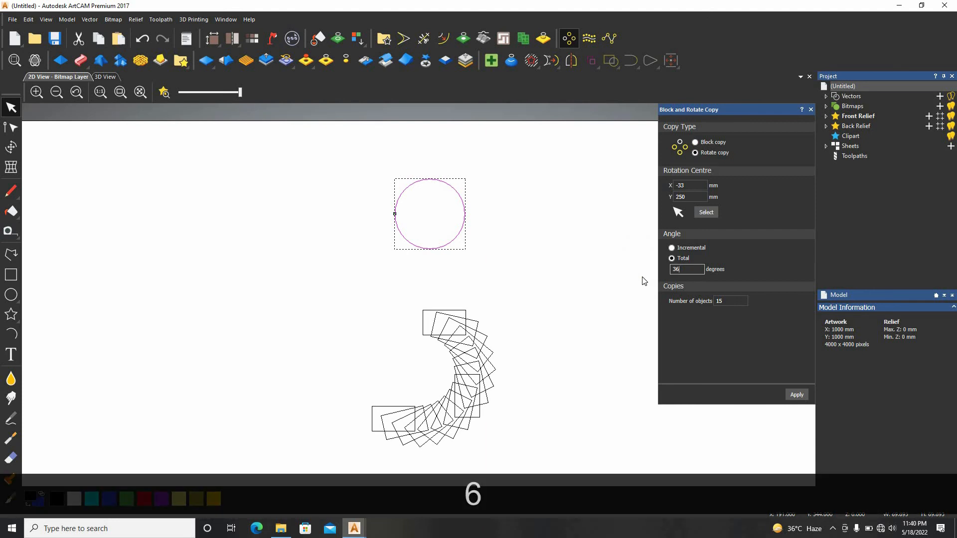
Try rotate-copying the circle into 15 objects around a centre picked at X -6, Y 92 mm, and undo it
{"action": "left_click", "coordinate": [715, 212]}
{"action": "scroll", "coordinate": [433, 399], "scroll_direction": "down", "scroll_amount": 2}
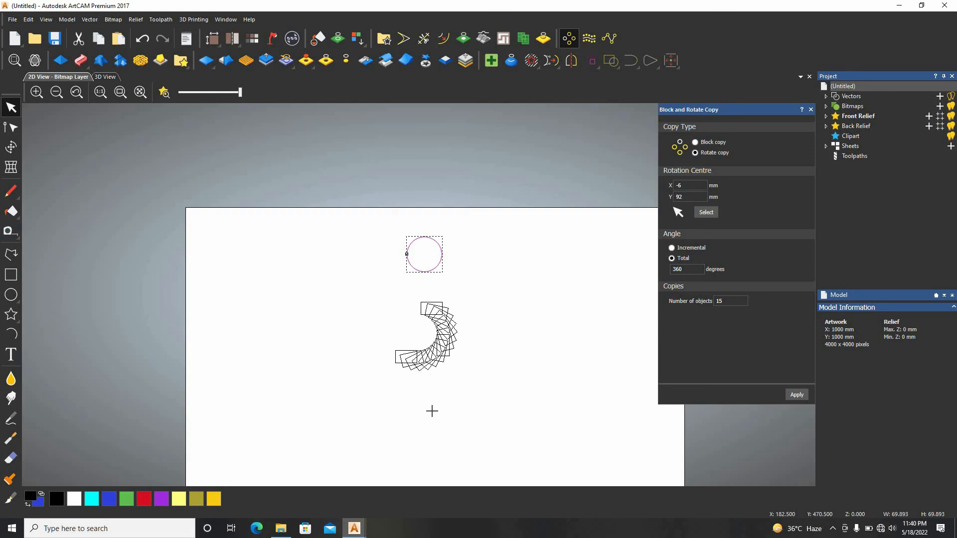
{"action": "left_click", "coordinate": [432, 411]}
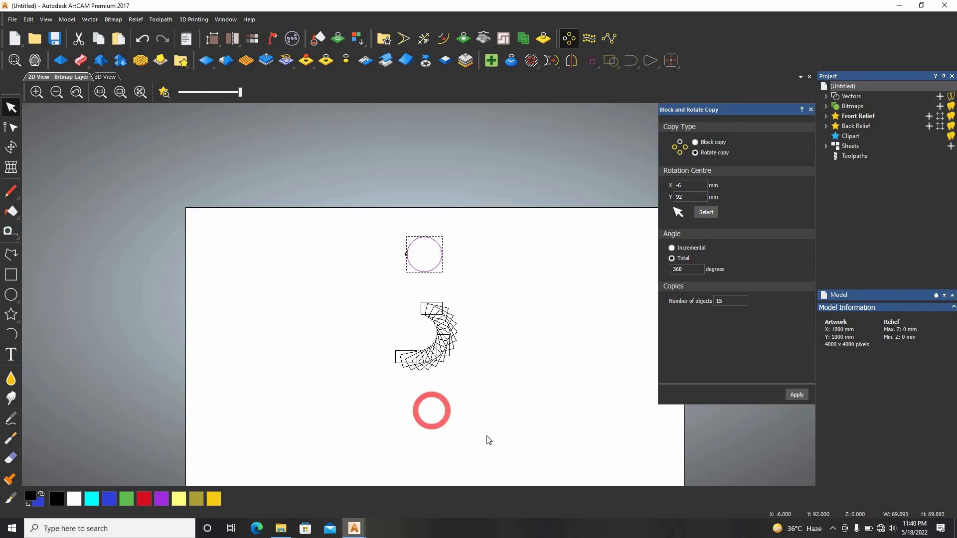
{"action": "left_click", "coordinate": [789, 396]}
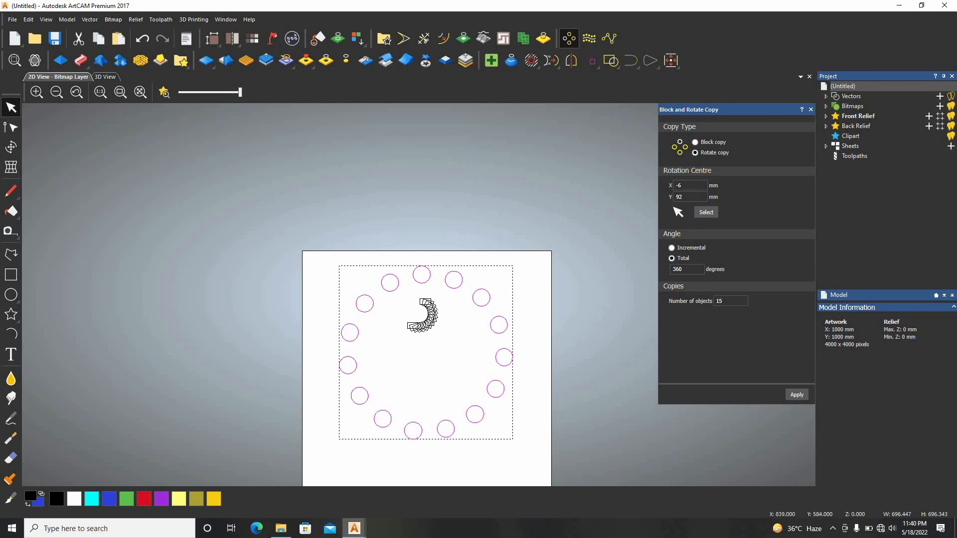
{"action": "key", "text": "ctrl+z"}
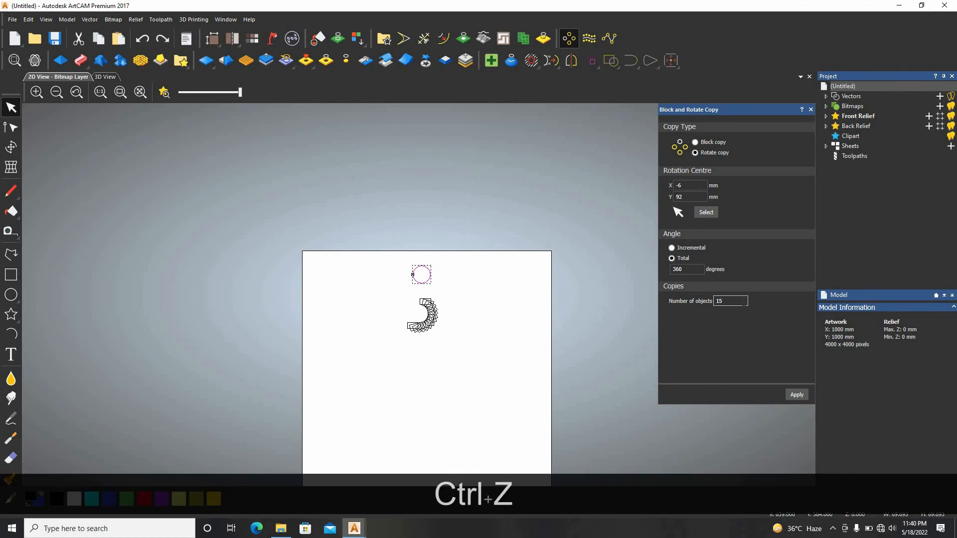
Try rotate-copying the circle into 30 objects over 360 degrees, inspect the ring of copies, and undo it
{"action": "left_click", "coordinate": [679, 301]}
{"action": "type", "text": "30"}
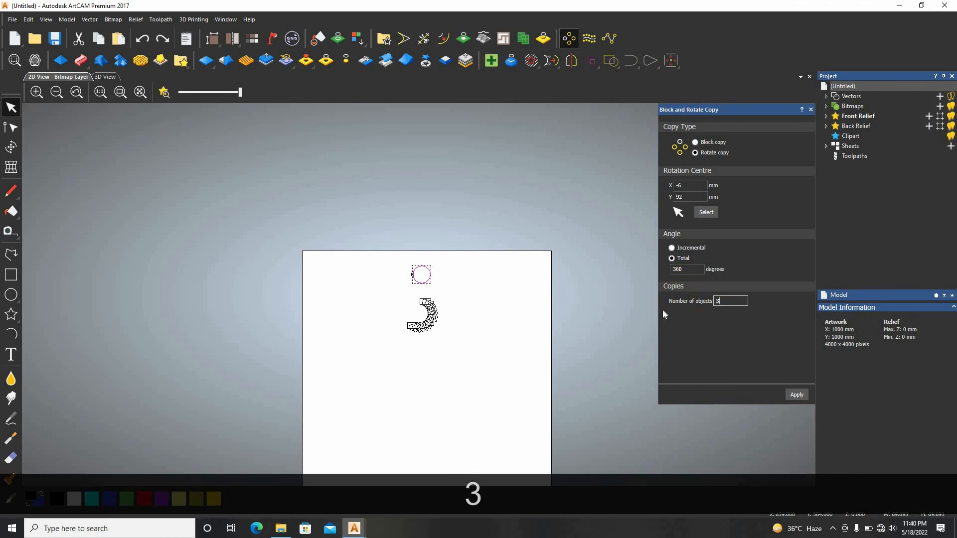
{"action": "left_click", "coordinate": [797, 394]}
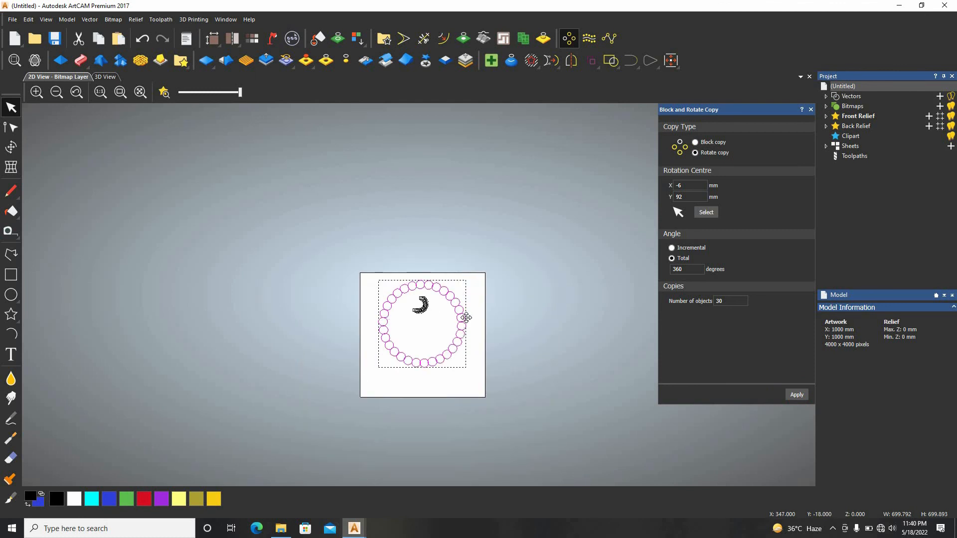
{"action": "scroll", "coordinate": [464, 309], "scroll_direction": "up", "scroll_amount": 2}
{"action": "scroll", "coordinate": [380, 279], "scroll_direction": "down", "scroll_amount": 2}
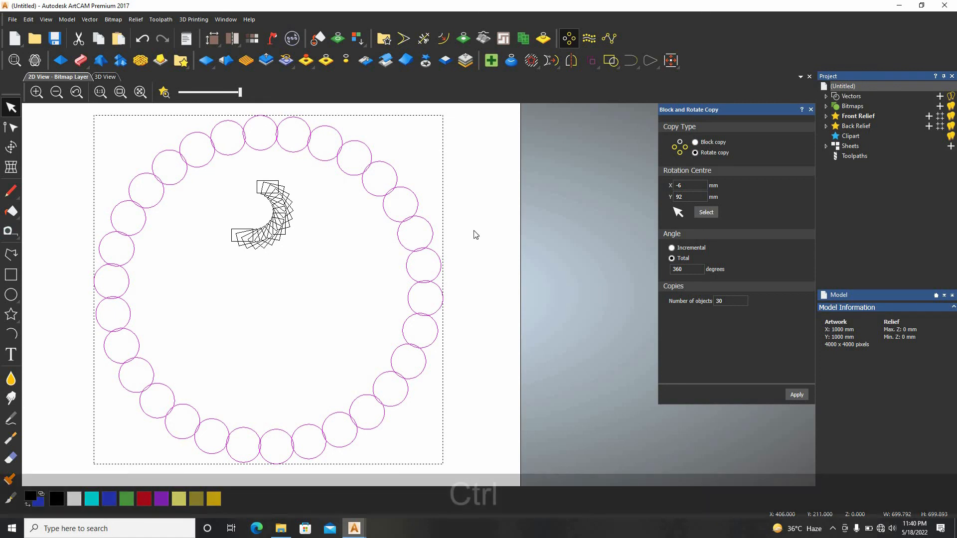
{"action": "key", "text": "ctrl+z"}
Delete the circle and all the rotated rectangles from the artwork
{"action": "left_click_drag", "start_coordinate": [321, 129], "coordinate": [190, 285]}
{"action": "key", "text": "Delete"}
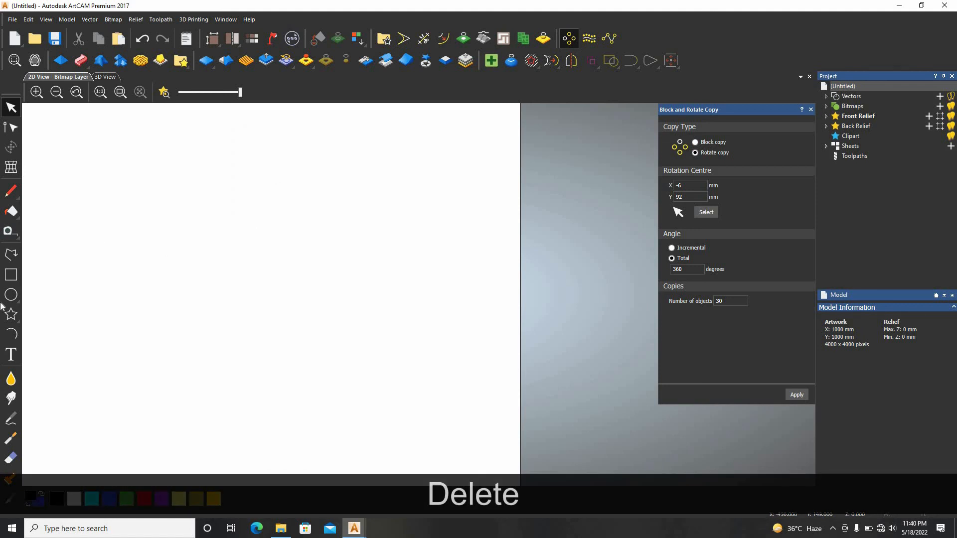
{"action": "left_click_drag", "start_coordinate": [244, 243], "coordinate": [219, 266]}
Draw a circle with a radius of about 42 mm centred at X 11, Y 125 mm
{"action": "left_click", "coordinate": [11, 334]}
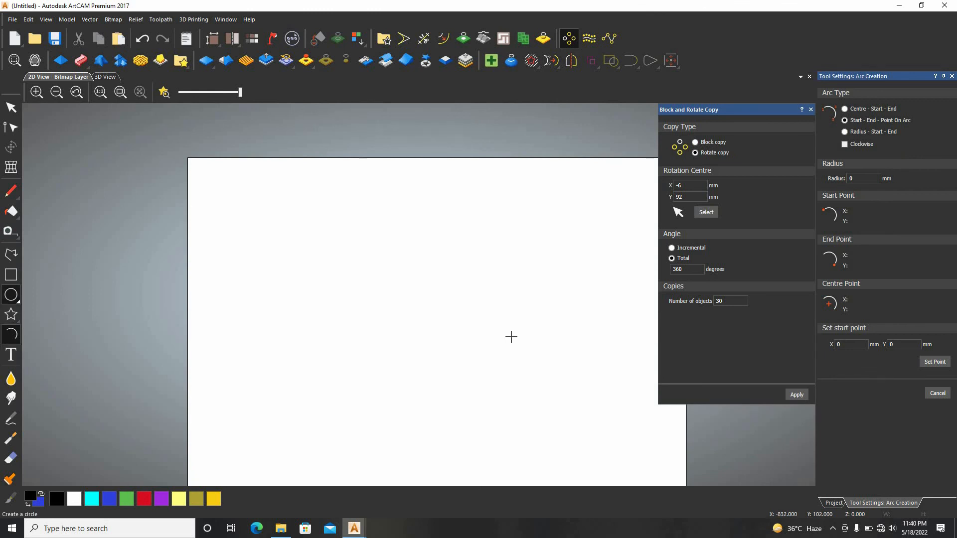
{"action": "left_click", "coordinate": [447, 370]}
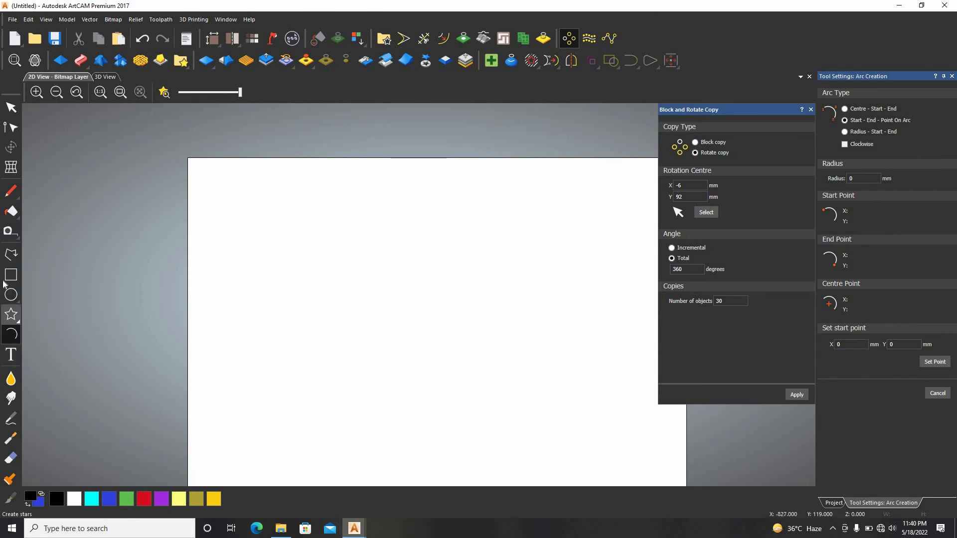
{"action": "left_click_drag", "start_coordinate": [442, 345], "coordinate": [429, 361]}
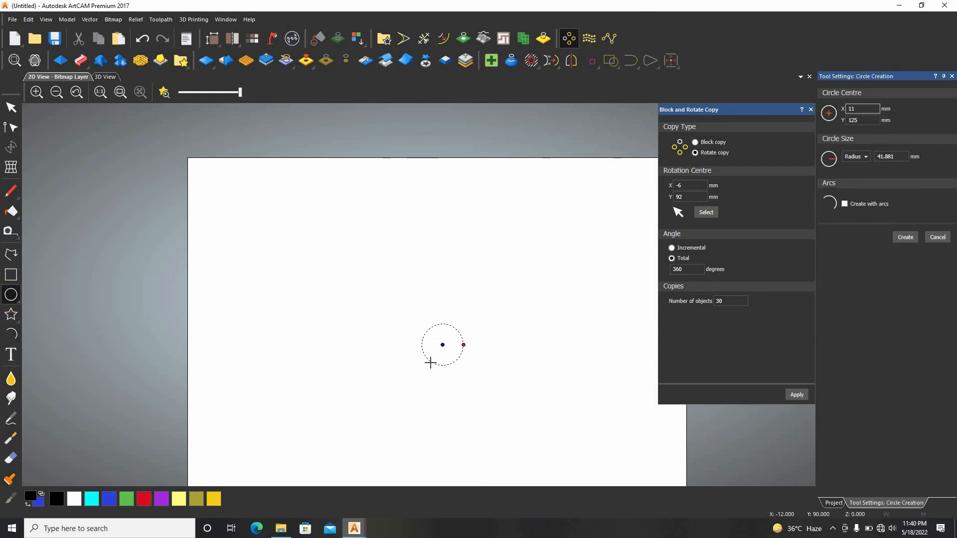
Draw a three-point arc of about 259 mm radius from the circle's top point up to X -2, Y 357 mm, curving slightly leftward
{"action": "left_click", "coordinate": [11, 334]}
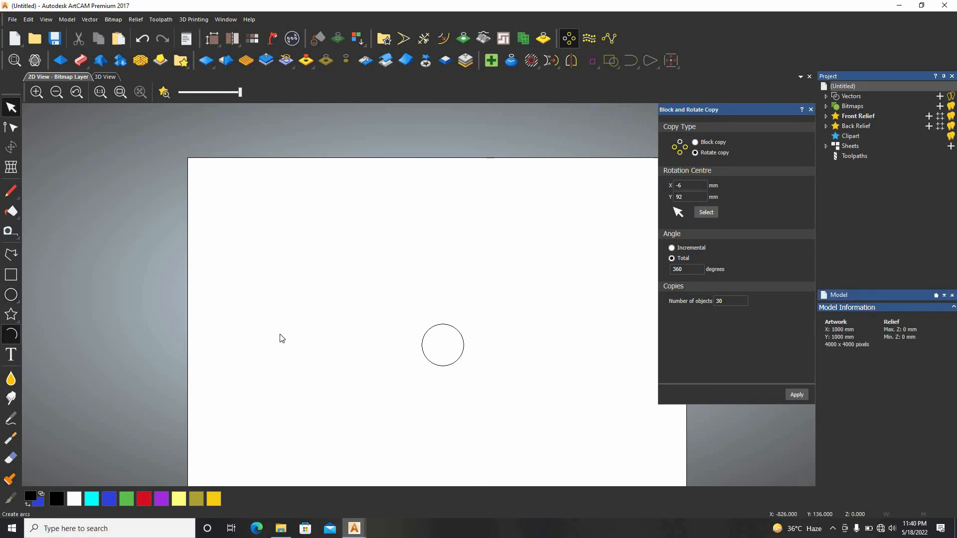
{"action": "left_click", "coordinate": [442, 323]}
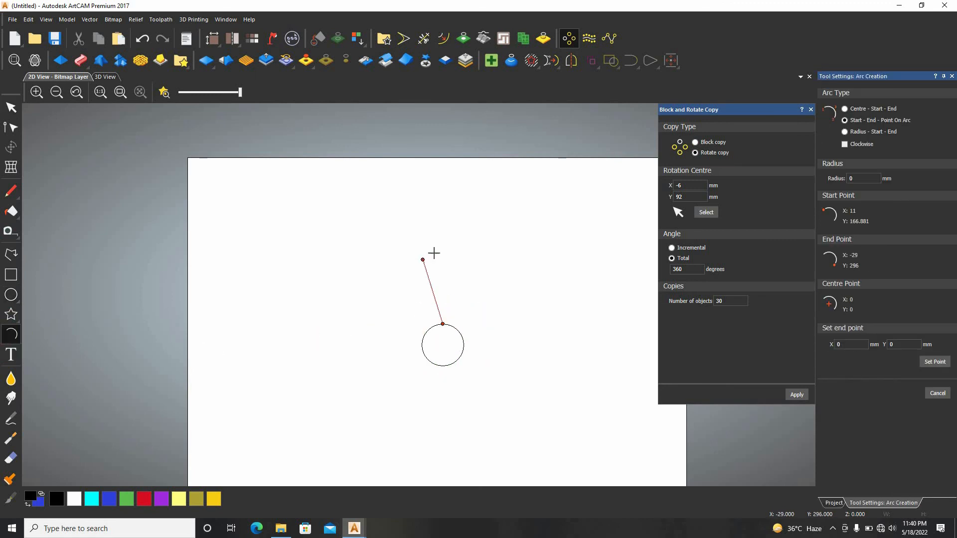
{"action": "left_click", "coordinate": [436, 229]}
{"action": "left_click", "coordinate": [433, 263]}
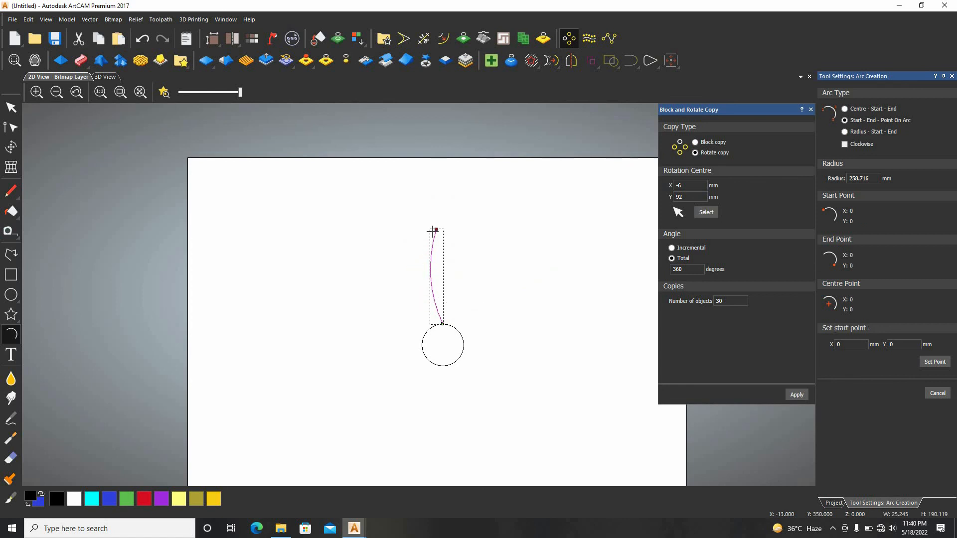
Draw a wide three-point arc from the first arc's upper end to X 234, Y 150 mm, bulging up and to the right
{"action": "left_click", "coordinate": [436, 230]}
{"action": "left_click", "coordinate": [553, 332]}
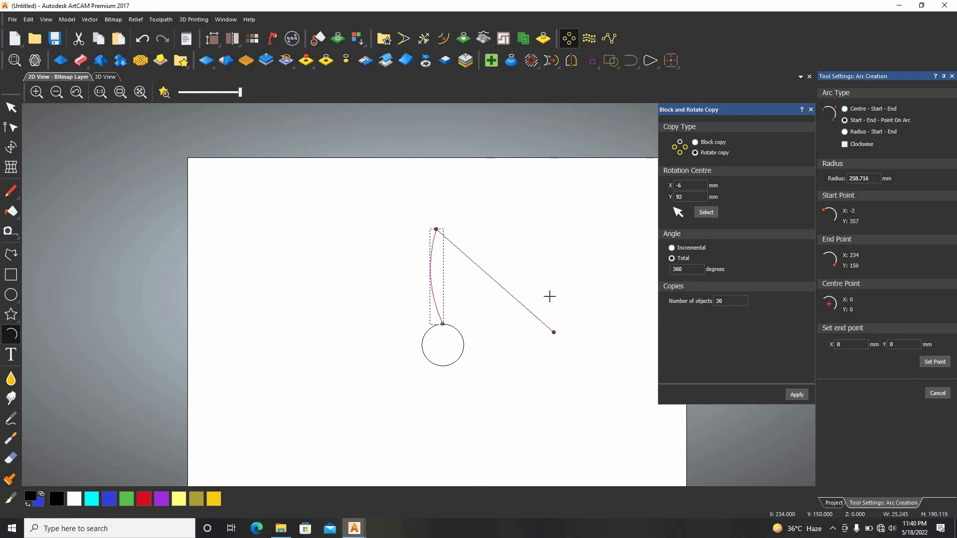
{"action": "left_click", "coordinate": [574, 239]}
{"action": "right_click", "coordinate": [574, 239]}
Select both arcs and set the rotate copy's rotation centre to the centre of the small circle
{"action": "left_click_drag", "start_coordinate": [605, 199], "coordinate": [442, 274]}
{"action": "left_click", "coordinate": [708, 213]}
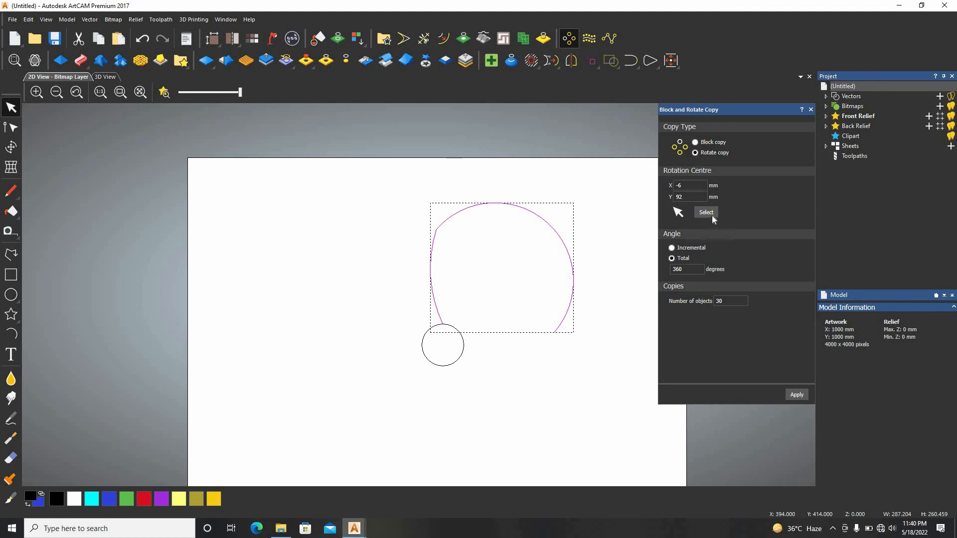
{"action": "scroll", "coordinate": [438, 349], "scroll_direction": "up", "scroll_amount": 3}
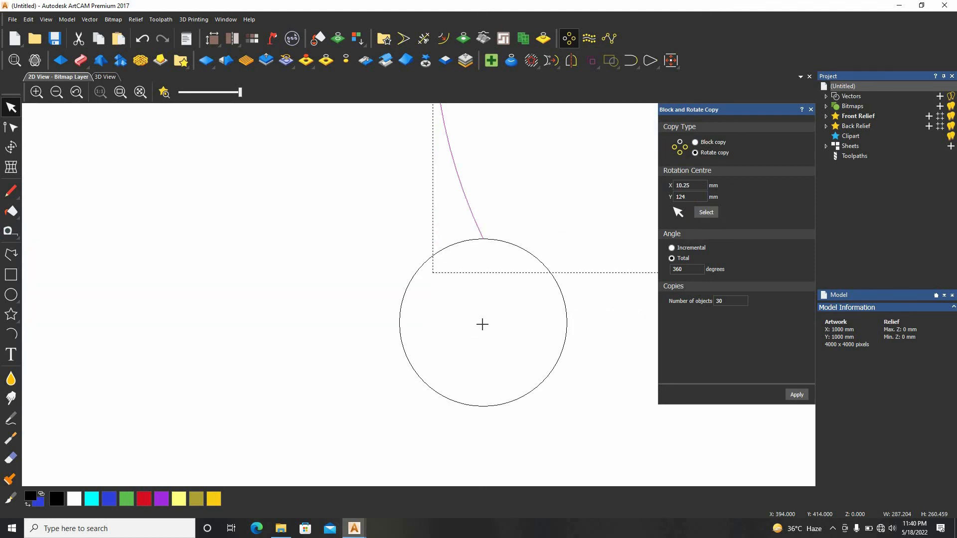
{"action": "left_click", "coordinate": [483, 323]}
{"action": "scroll", "coordinate": [483, 322], "scroll_direction": "up", "scroll_amount": 2}
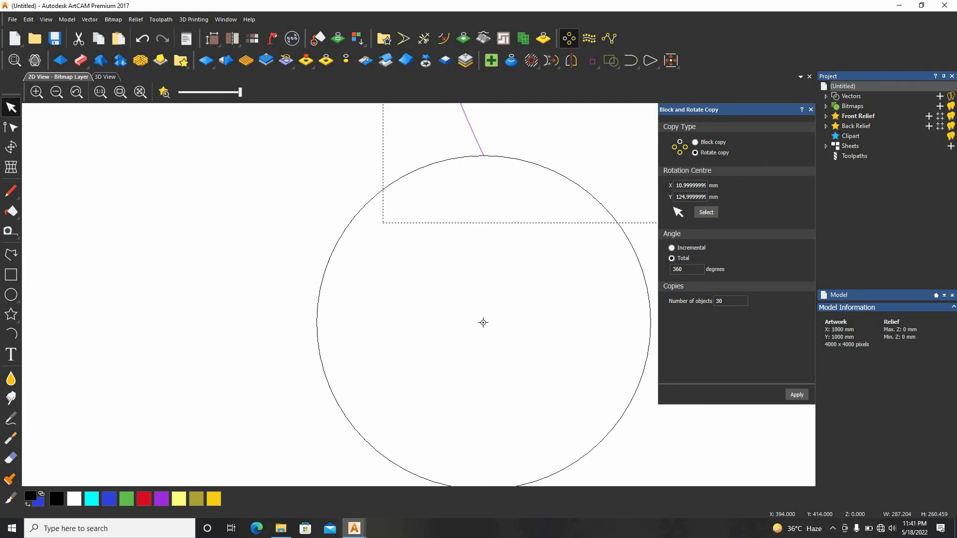
{"action": "scroll", "coordinate": [493, 249], "scroll_direction": "down", "scroll_amount": 2}
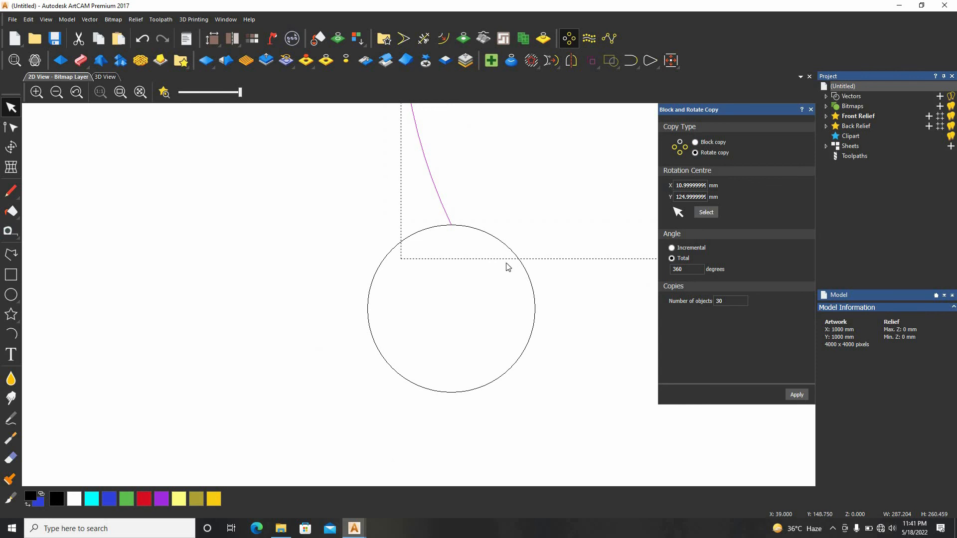
{"action": "scroll", "coordinate": [530, 207], "scroll_direction": "down", "scroll_amount": 2}
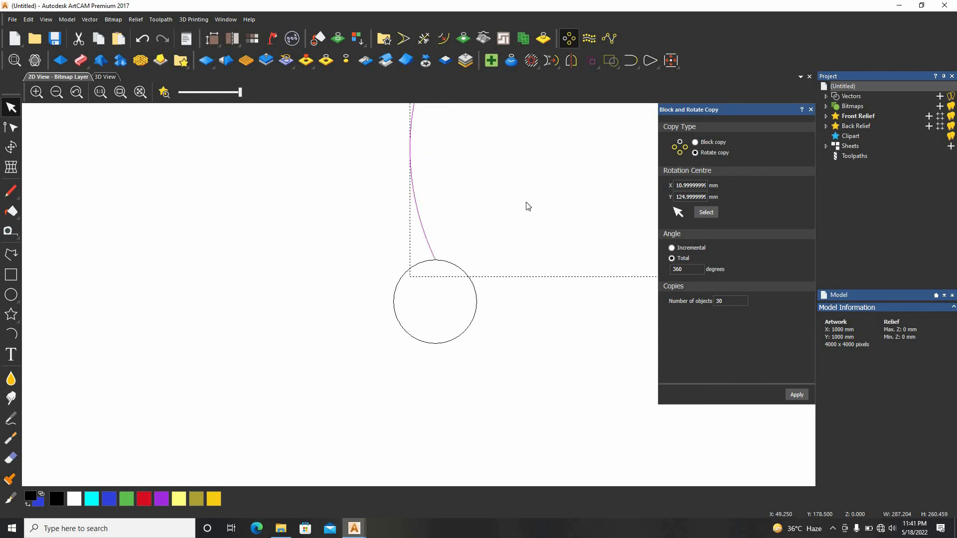
{"action": "scroll", "coordinate": [527, 229], "scroll_direction": "down", "scroll_amount": 2}
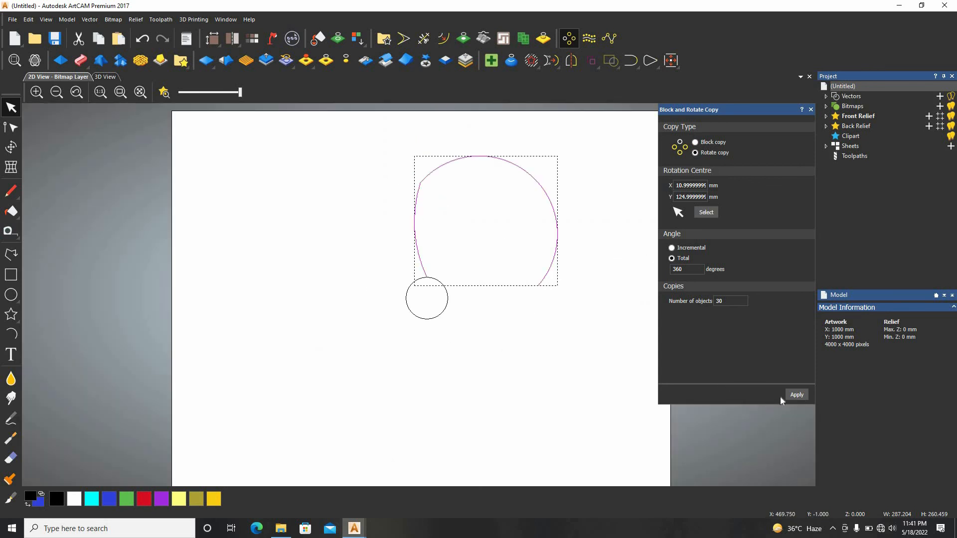
Try rotate-copying the two arcs into 30 objects over 360 degrees, undo it, and rotate-copy them into 5 objects instead
{"action": "left_click", "coordinate": [792, 397]}
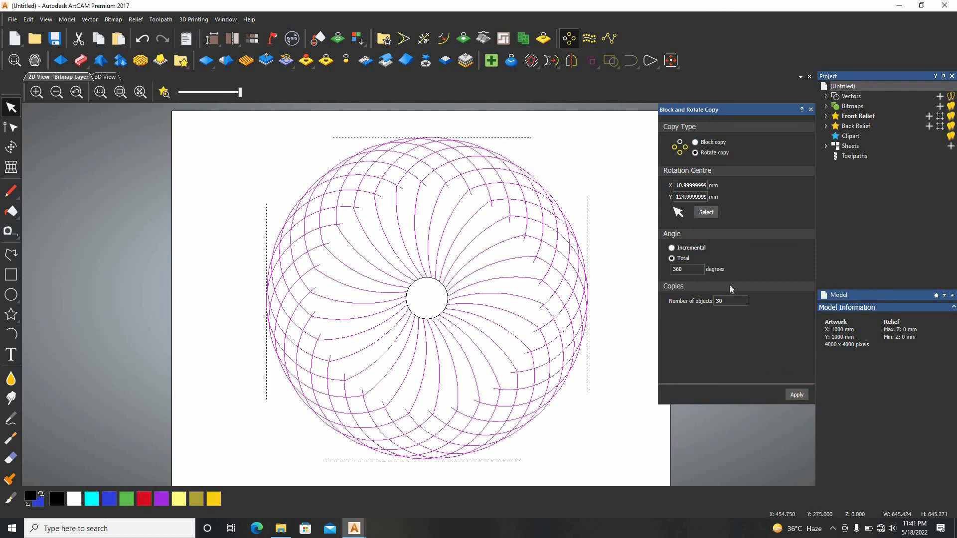
{"action": "key", "text": "ctrl+z"}
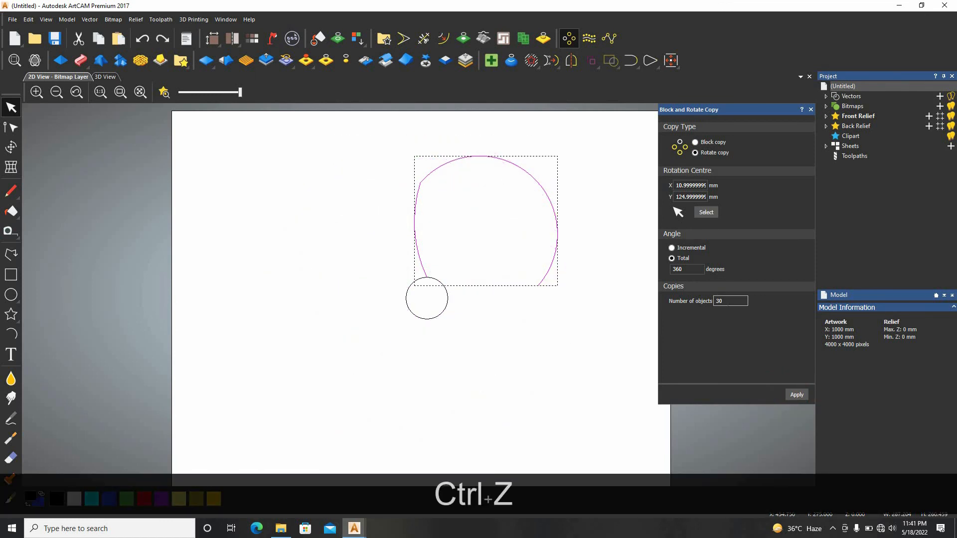
{"action": "type", "text": "5"}
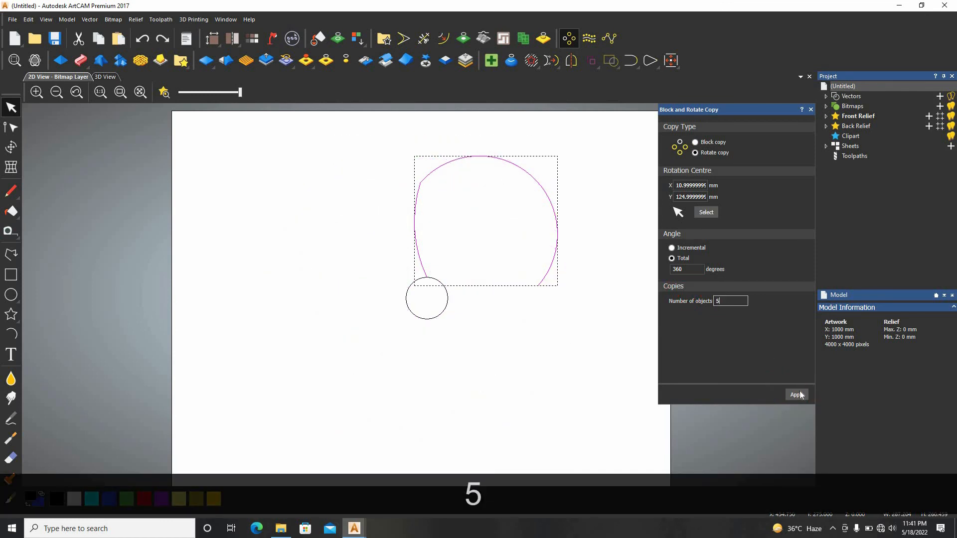
{"action": "left_click", "coordinate": [797, 395]}
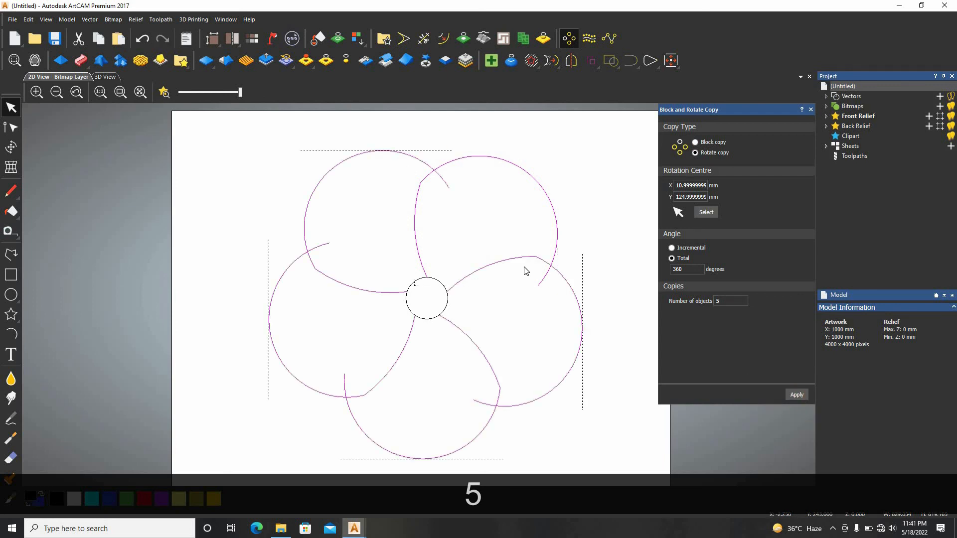
Move the original petal's open end node onto the neighbouring petal's corner, and delete the four copied petals
{"action": "left_click", "coordinate": [12, 129]}
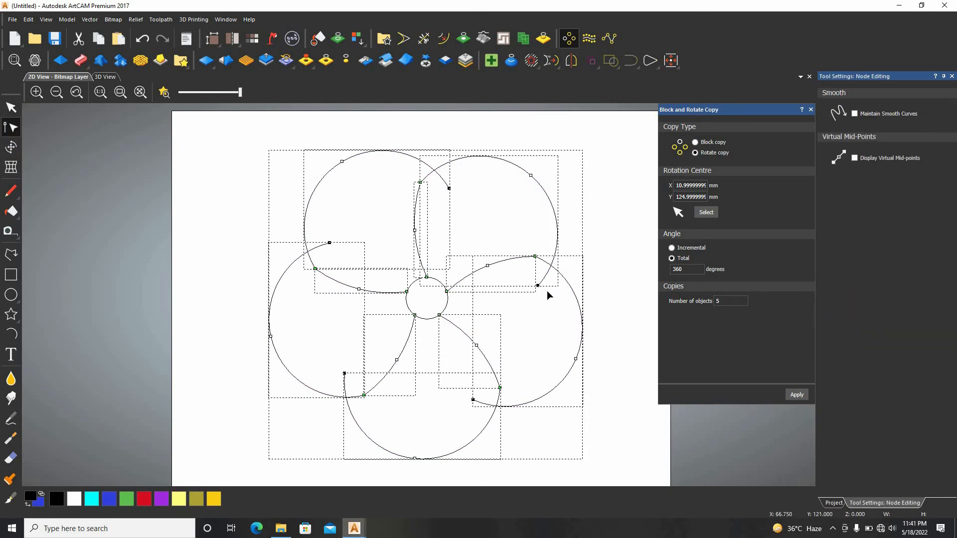
{"action": "left_click_drag", "start_coordinate": [538, 285], "coordinate": [534, 256]}
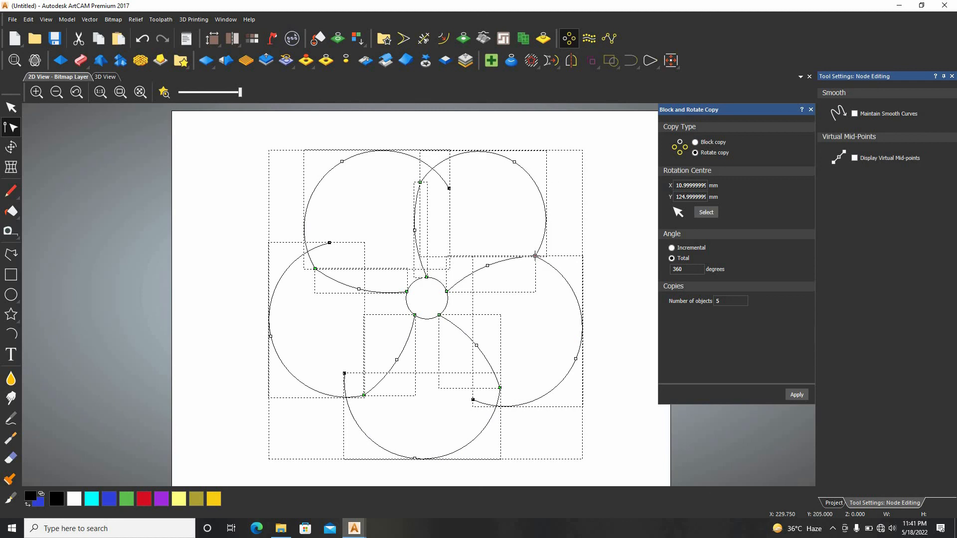
{"action": "left_click", "coordinate": [459, 156], "text": "shift"}
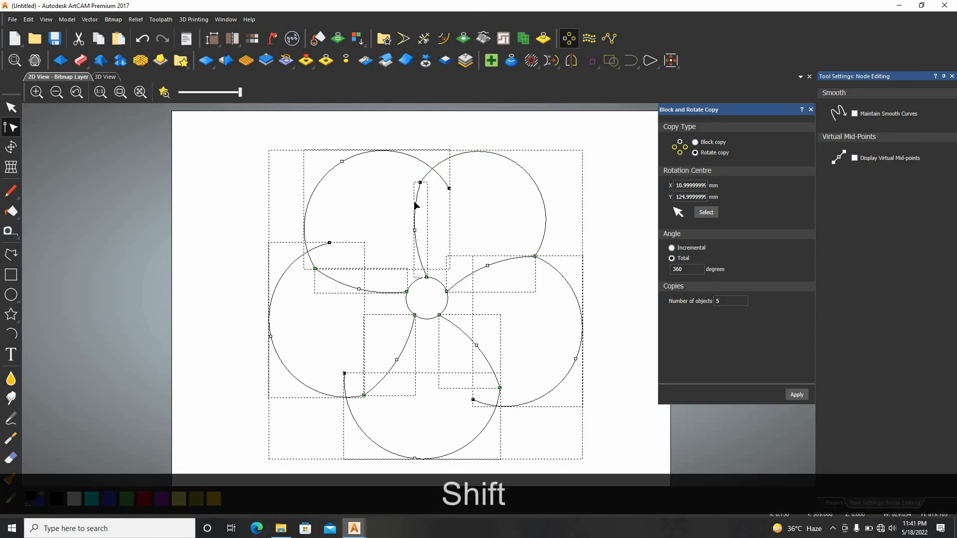
{"action": "left_click", "coordinate": [420, 207], "text": "shift"}
{"action": "key", "text": "Delete"}
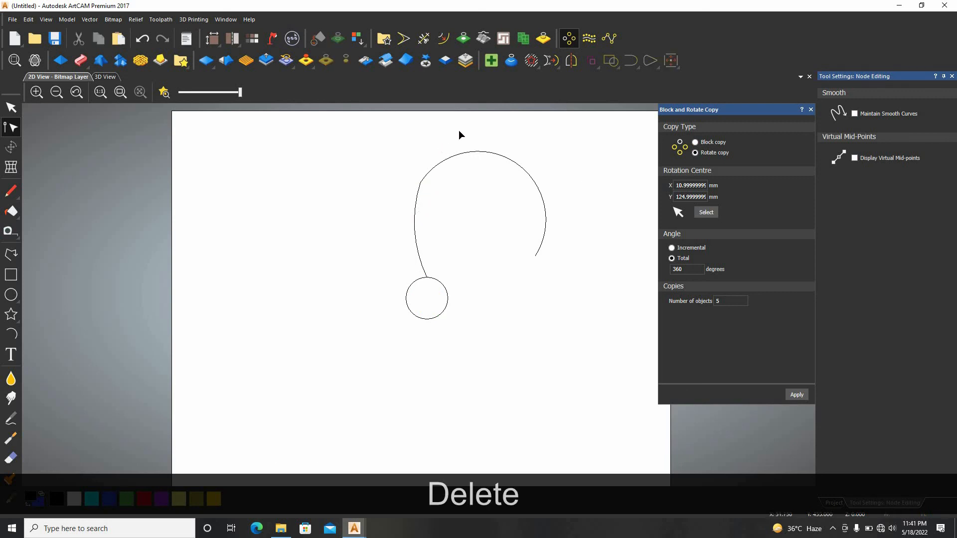
Rotate-copy the adjusted petal arcs into 5 objects over 360 degrees around the small circle's centre to form a flower
{"action": "left_click_drag", "start_coordinate": [458, 130], "coordinate": [384, 199]}
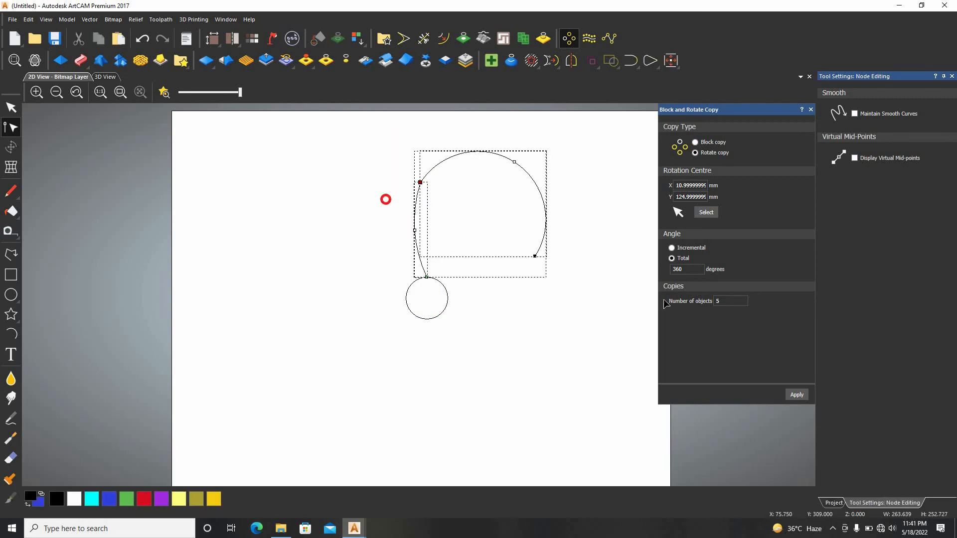
{"action": "left_click", "coordinate": [803, 398]}
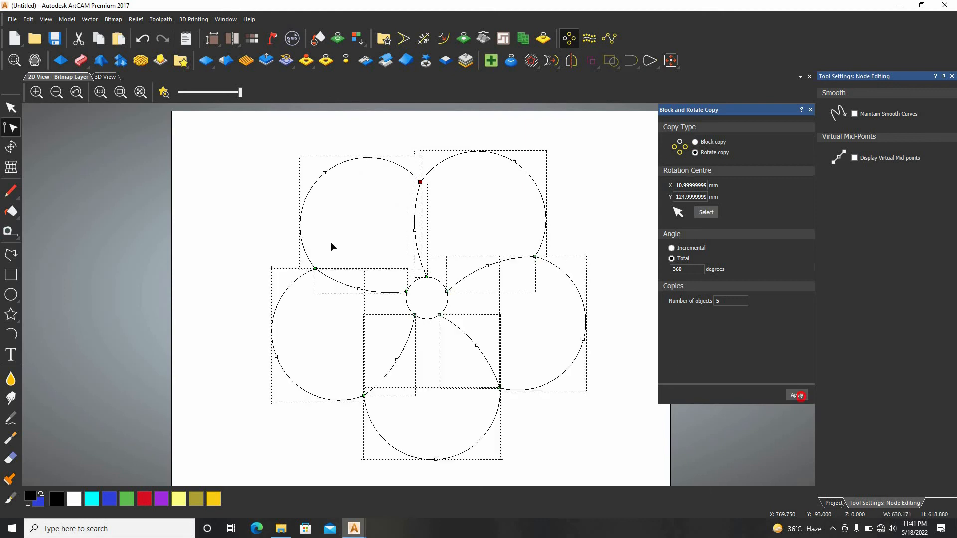
{"action": "left_click", "coordinate": [223, 200]}
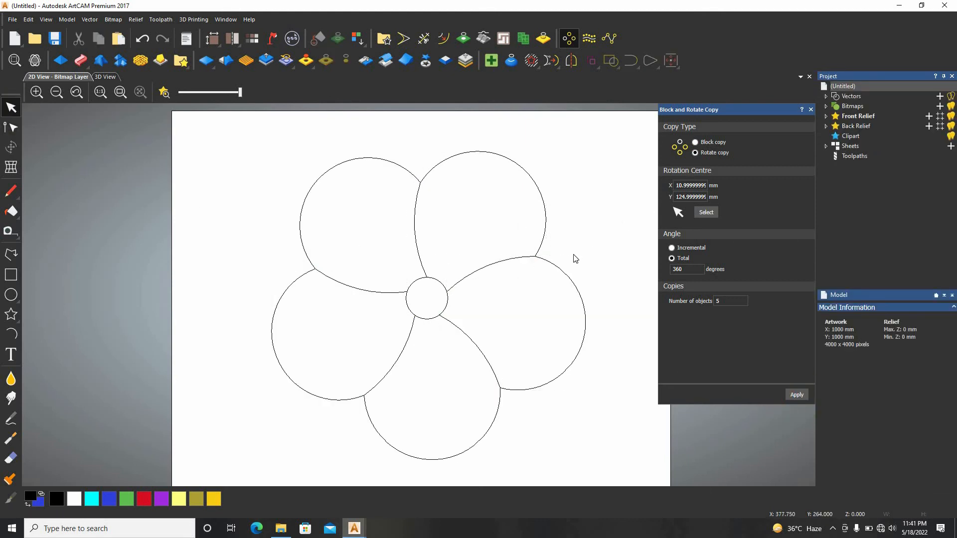
{"action": "scroll", "coordinate": [527, 309], "scroll_direction": "down", "scroll_amount": 1}
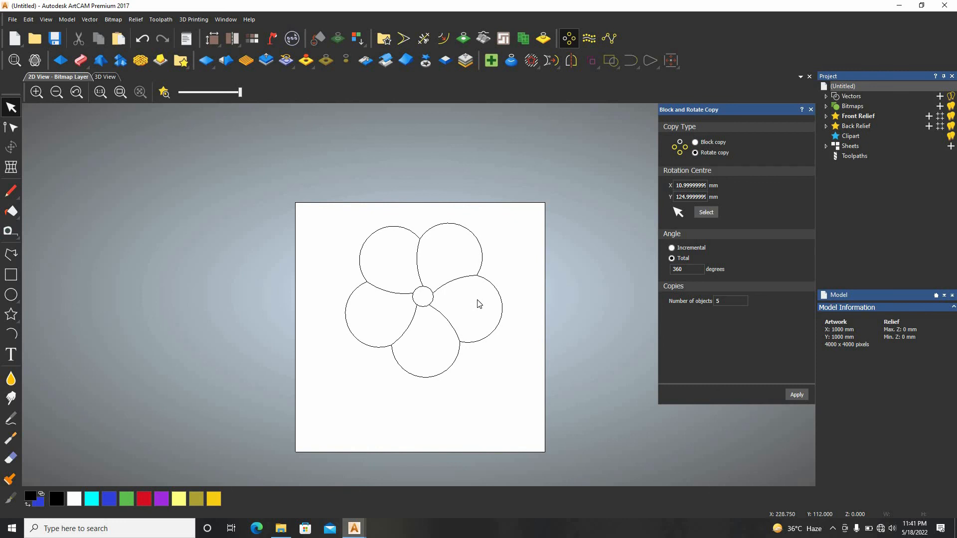